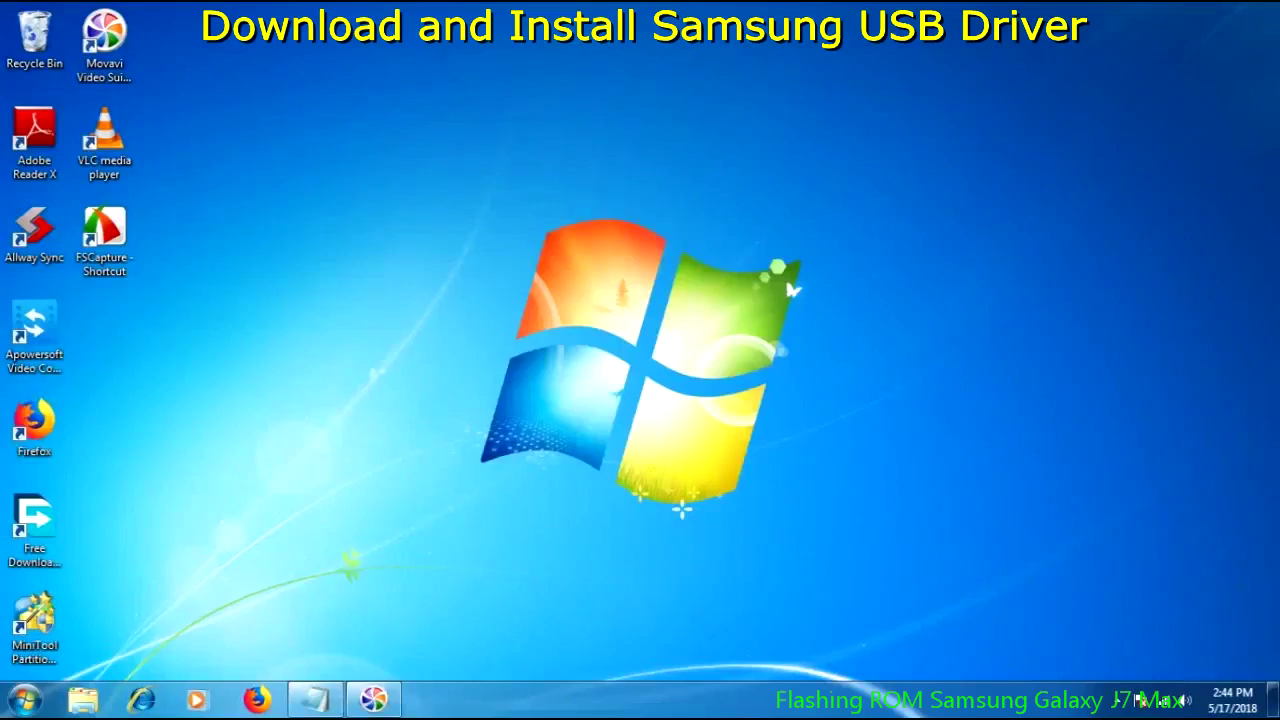
click(34, 428)
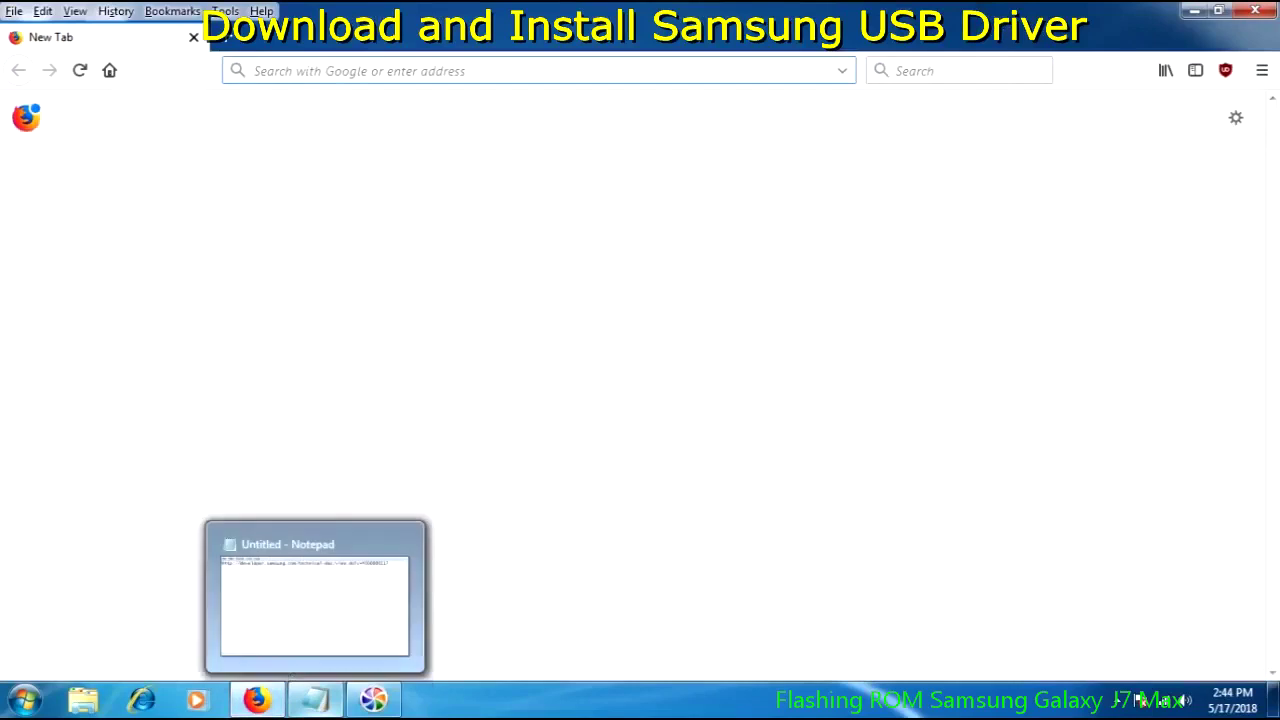
click(315, 699)
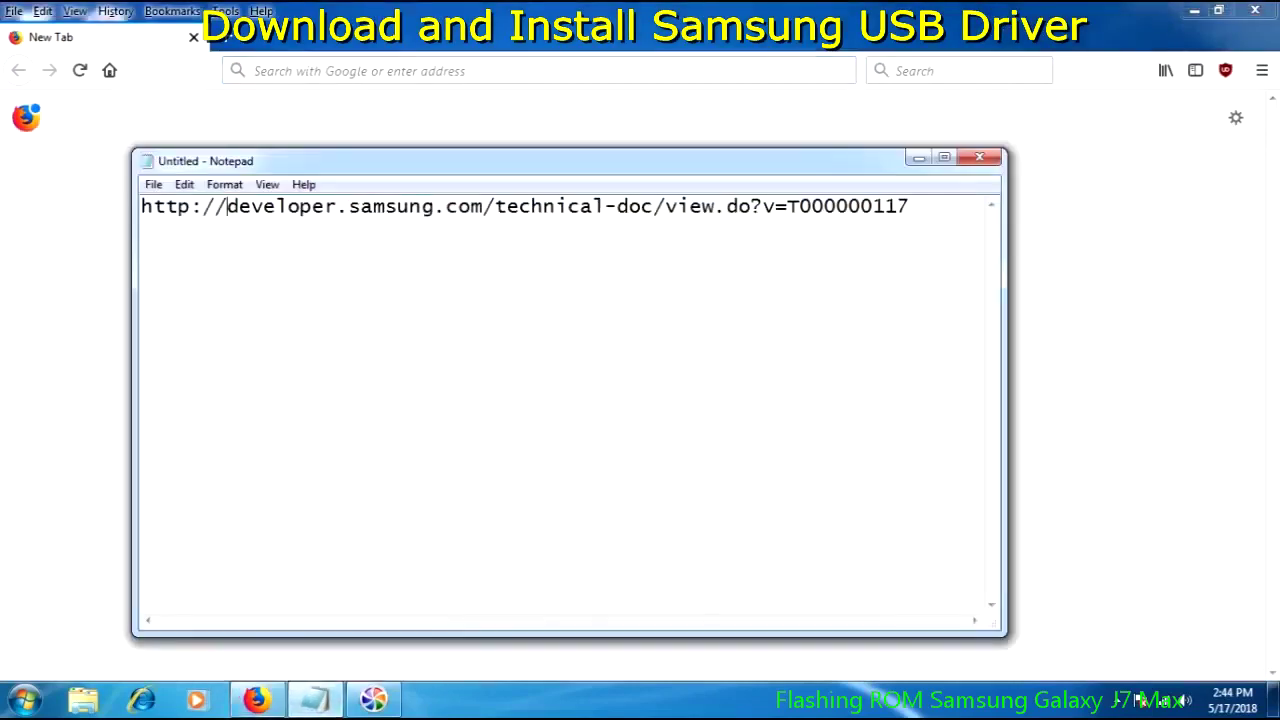
drag(141, 206, 910, 206)
right_click(738, 205)
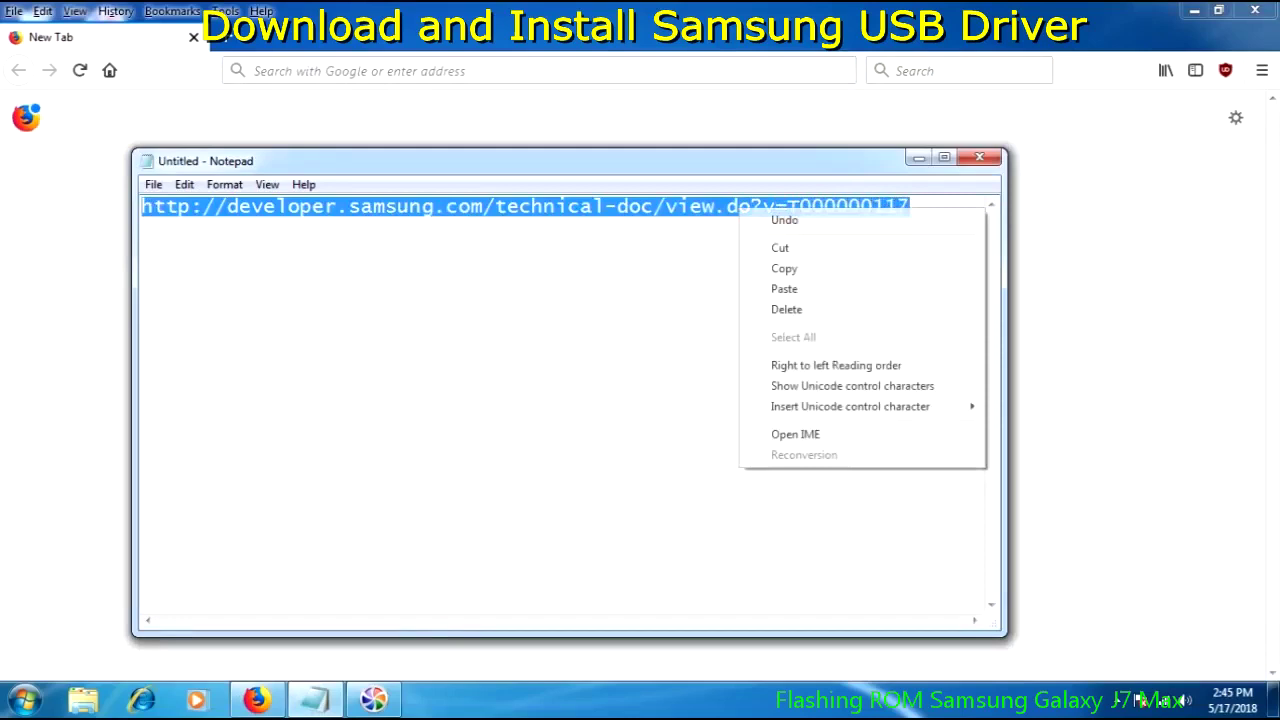
click(786, 266)
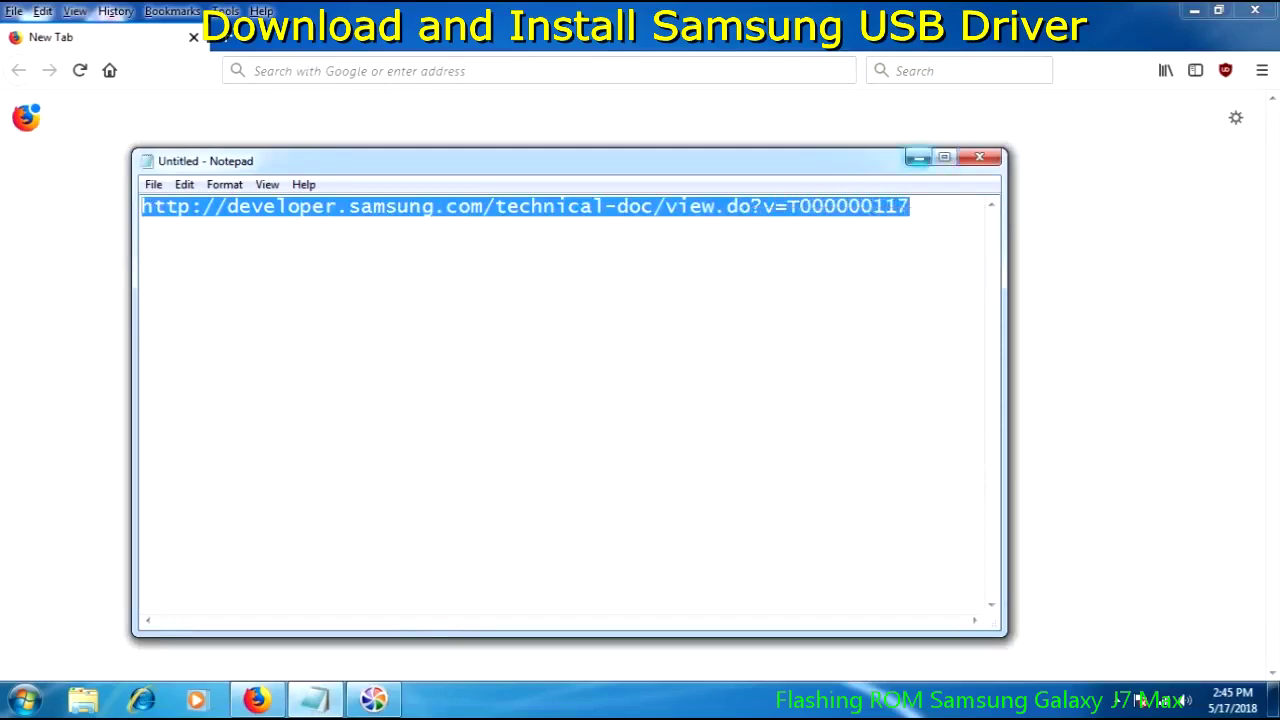
- Minimize Notepad and load the copied Samsung developer address in Firefox
click(918, 157)
right_click(309, 74)
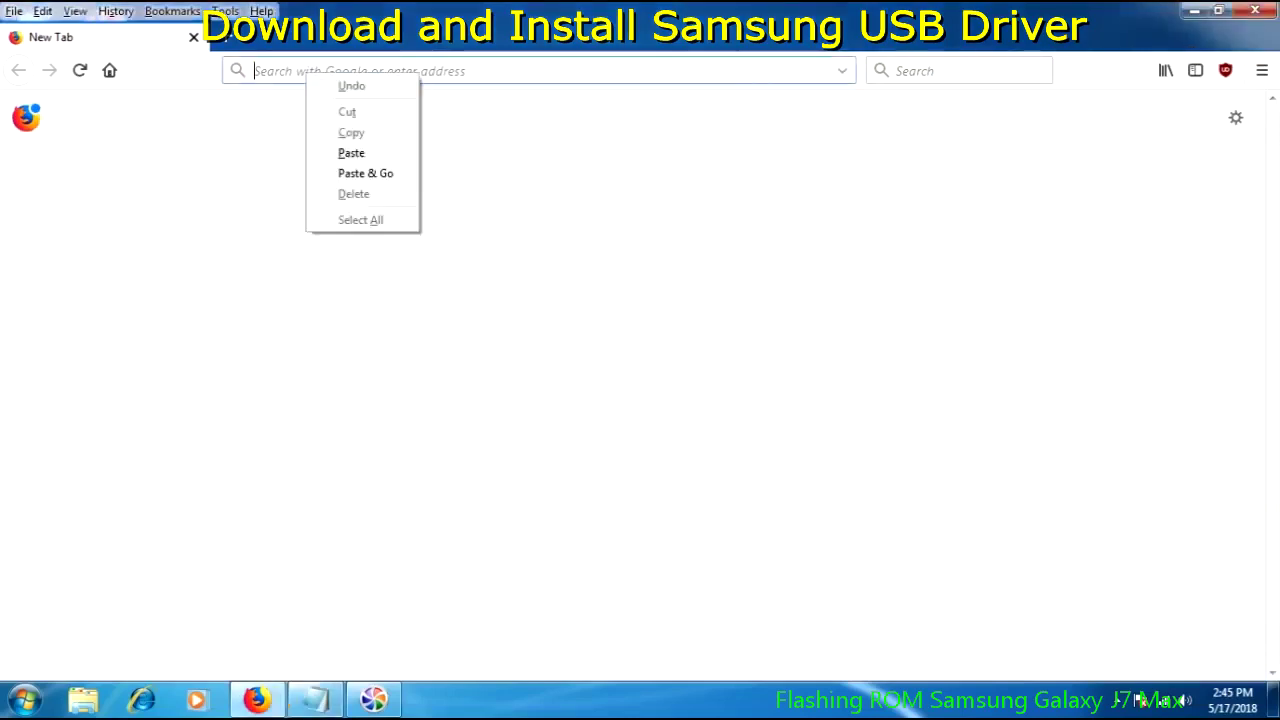
click(340, 151)
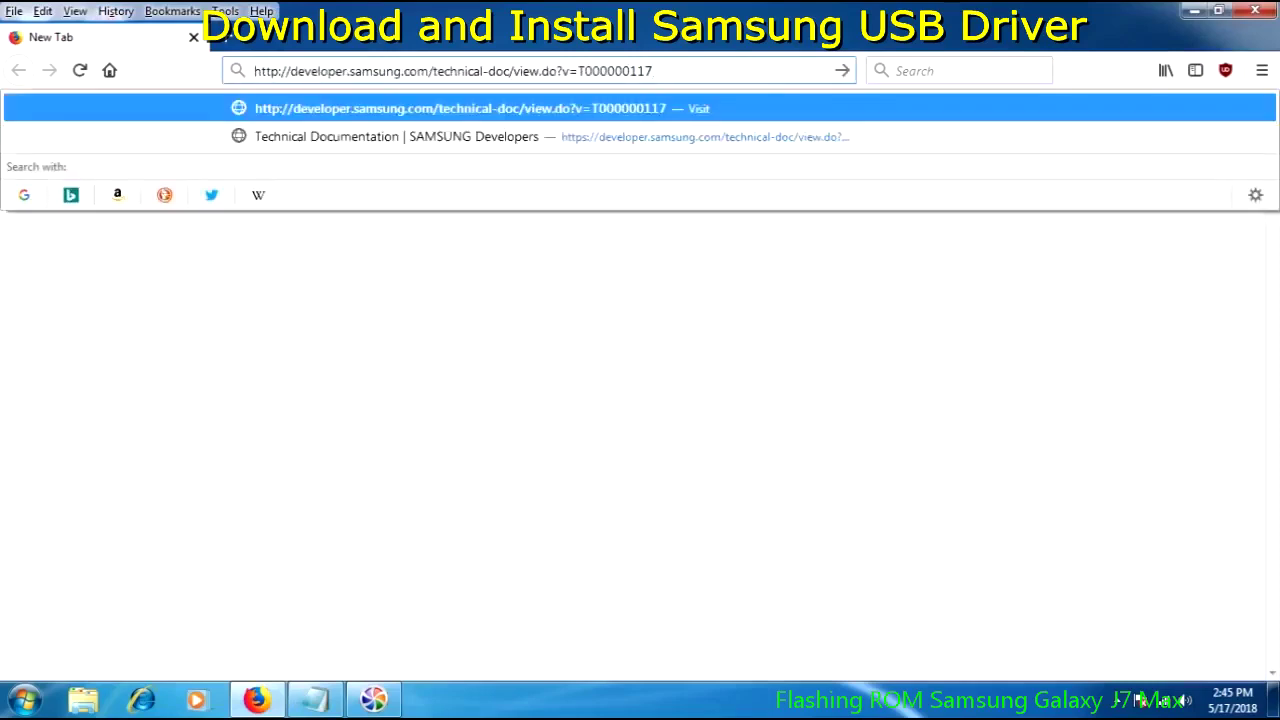
key(Return)
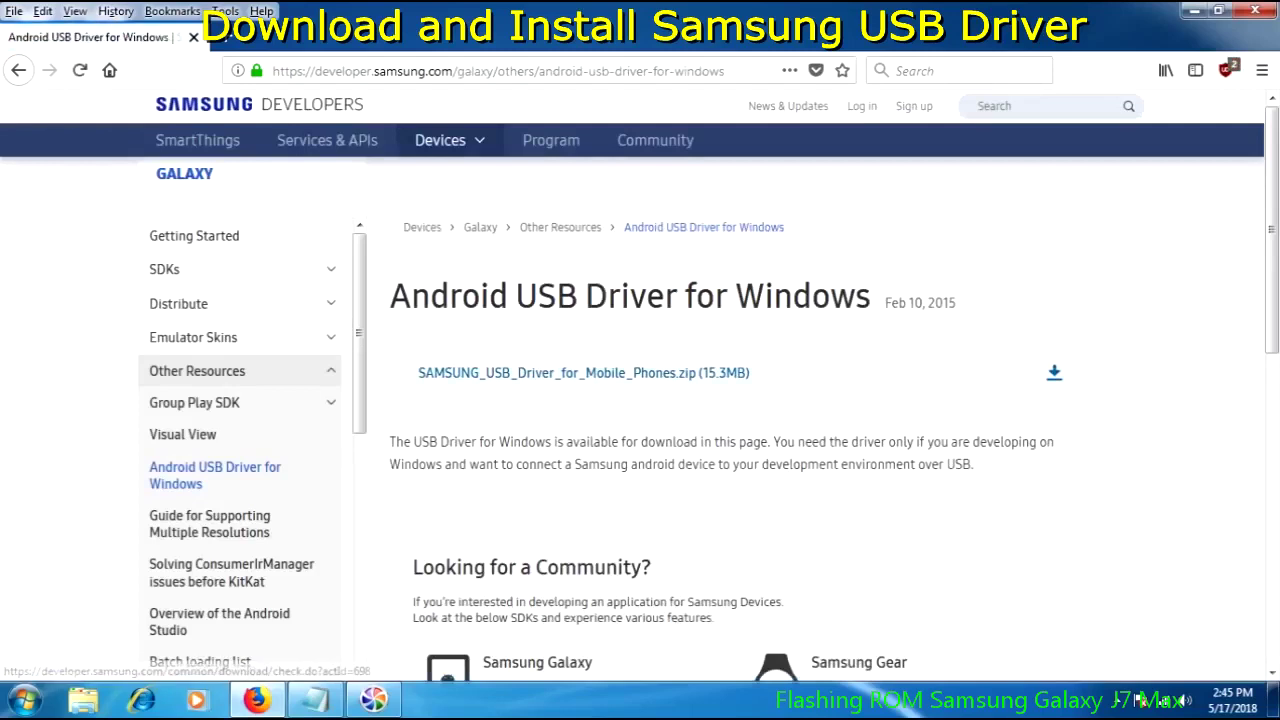
- Download SAMSUNG_USB_Driver_for_Mobile_Phones.zip from the Android USB Driver for Windows page, choosing to save the file
click(583, 372)
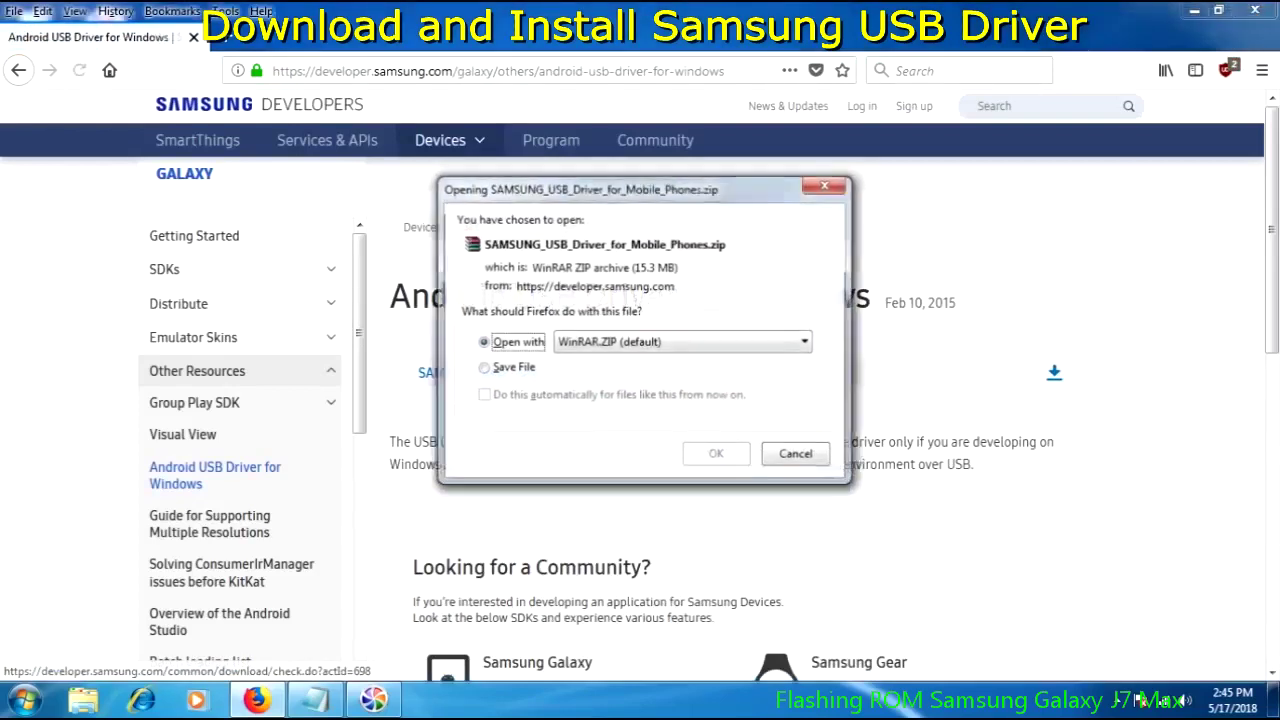
key(Down)
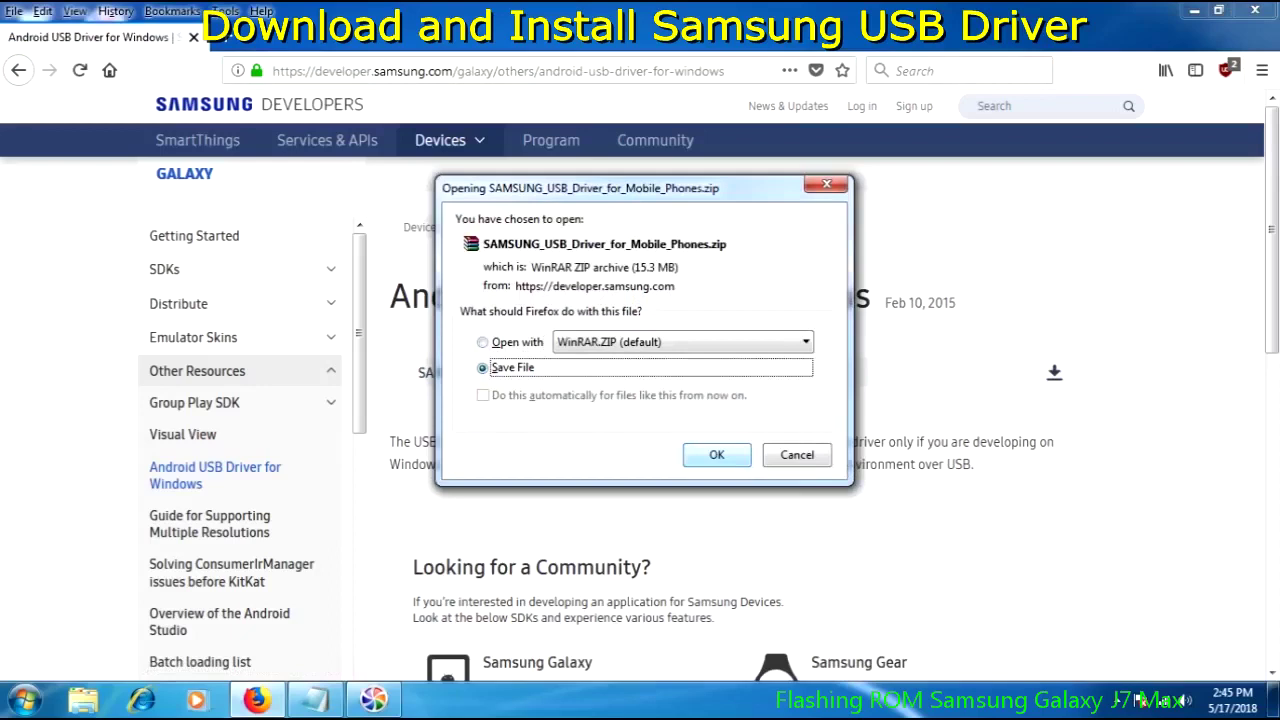
key(Return)
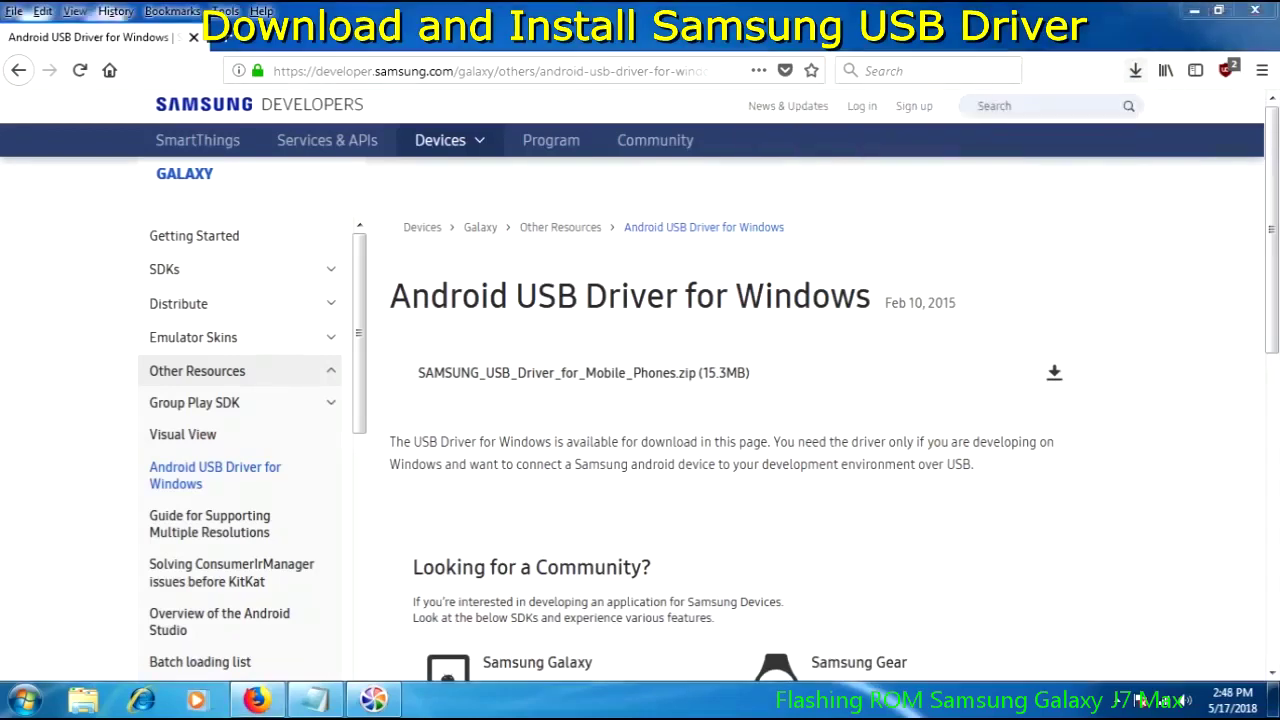
- Open the downloaded SAMSUNG_USB_Driver_for_Mobile_Phones.zip in WinRAR and dismiss the evaluation reminder
click(1135, 70)
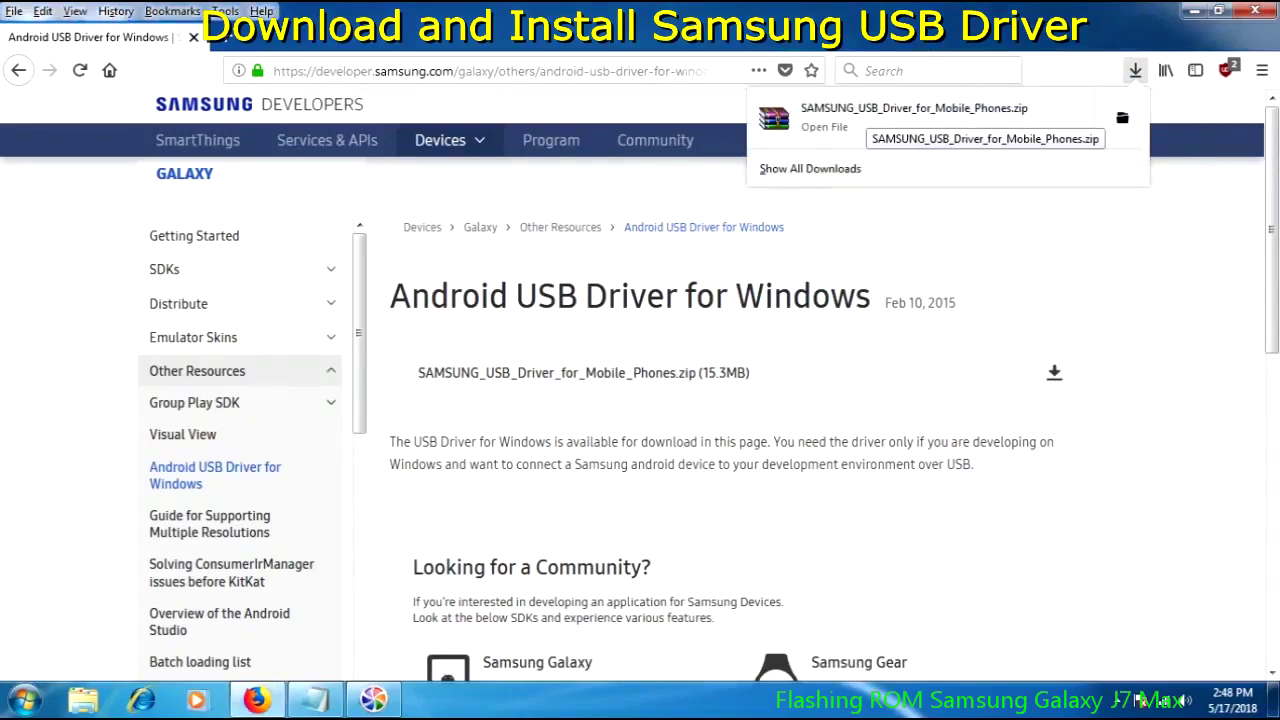
click(905, 116)
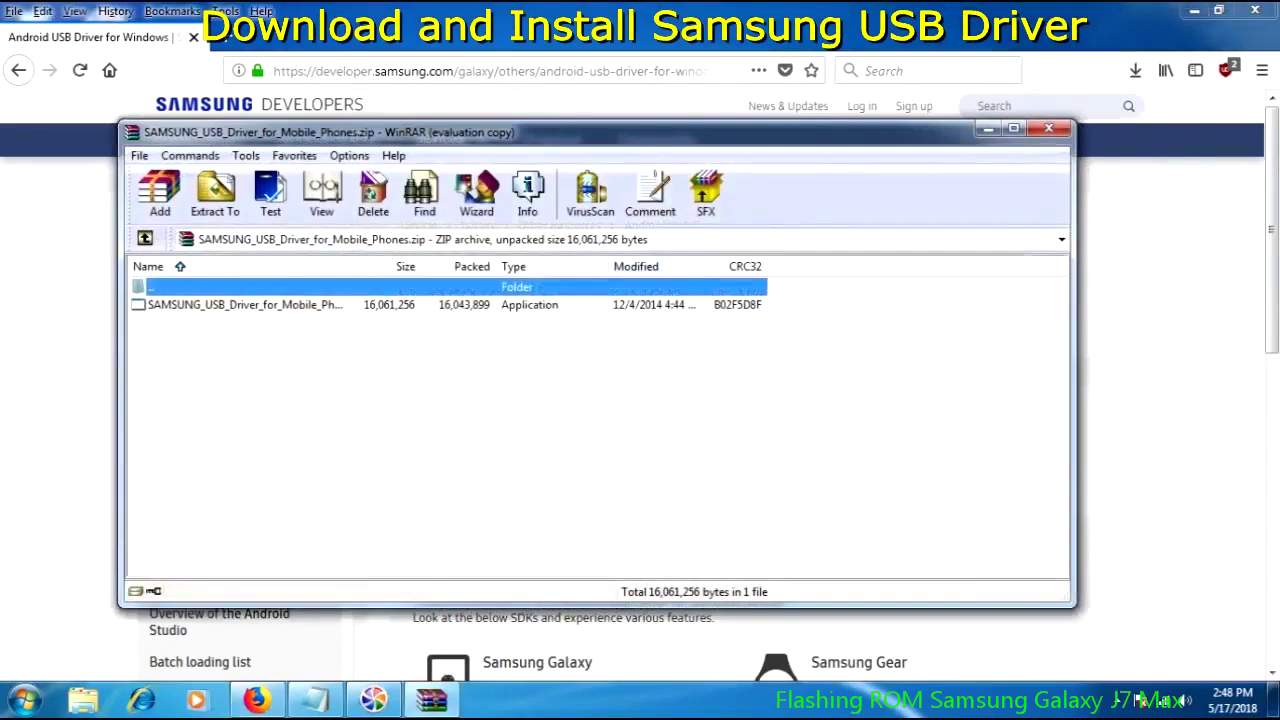
key(Return)
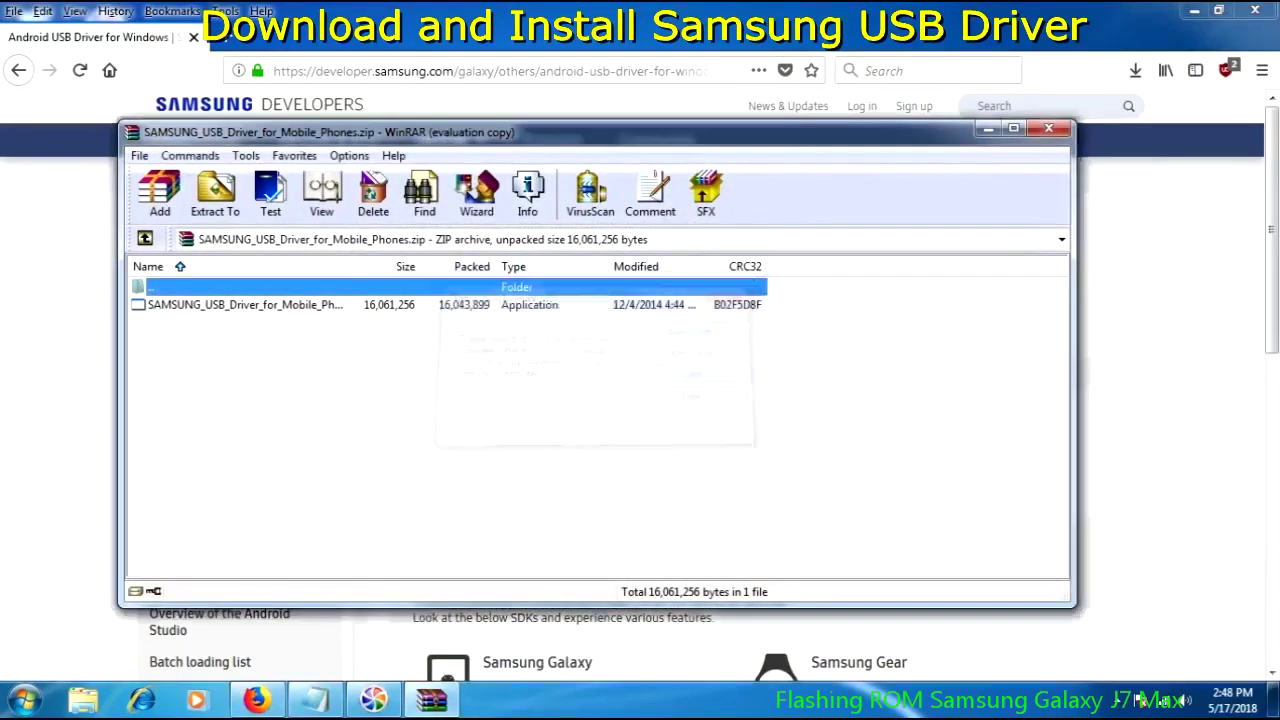
- Extract the SAMSUNG_USB_Driver_for_Mobile_Phones application to the root of Backup (G:) and close WinRAR
click(245, 304)
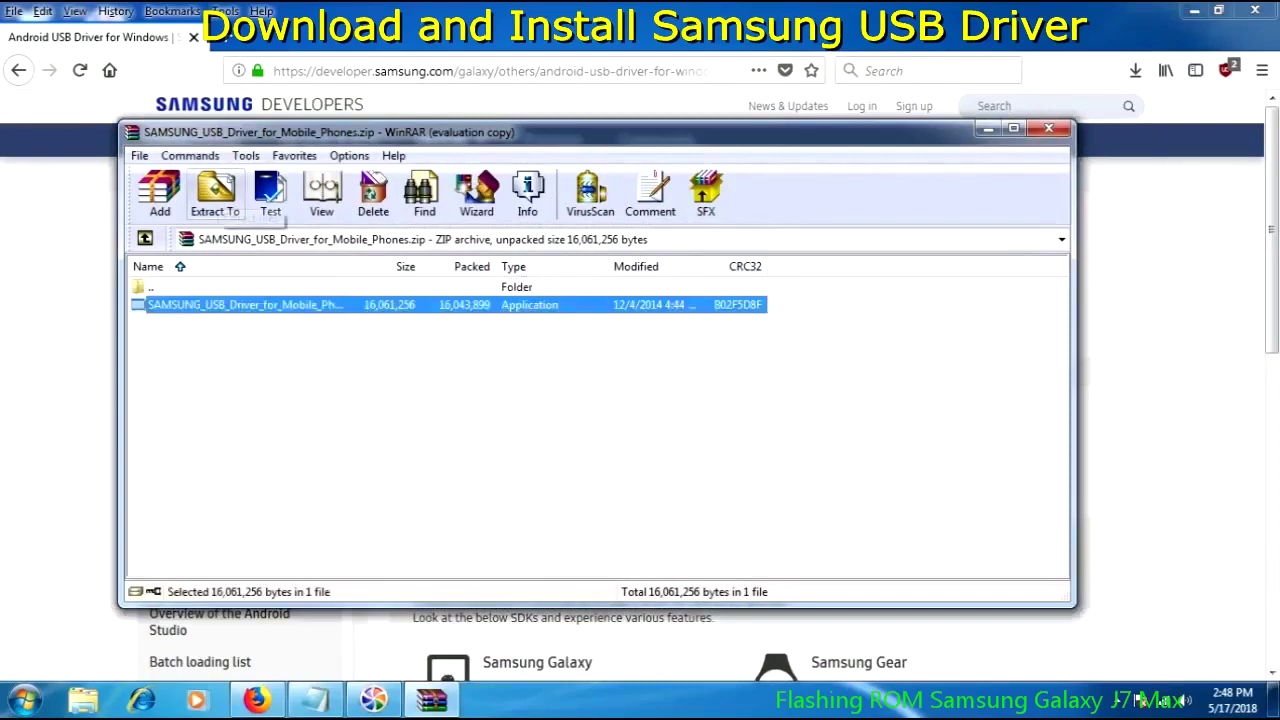
click(215, 192)
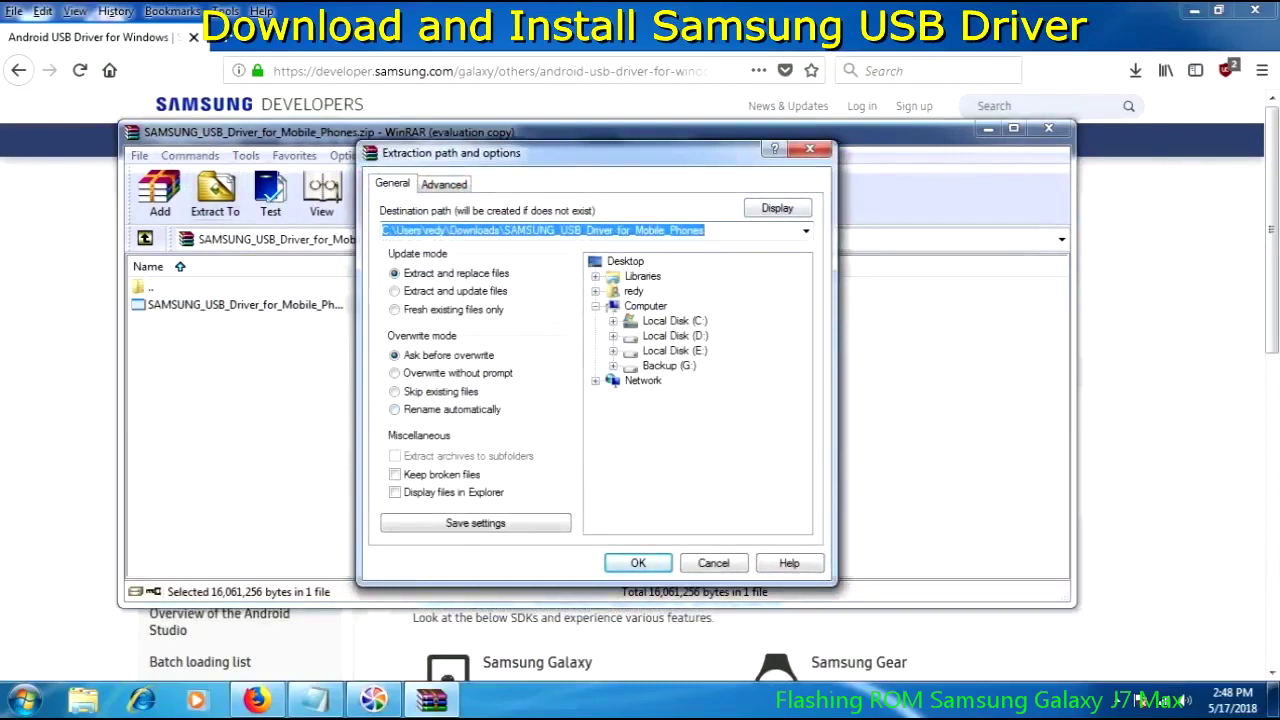
double_click(675, 350)
key(Left)
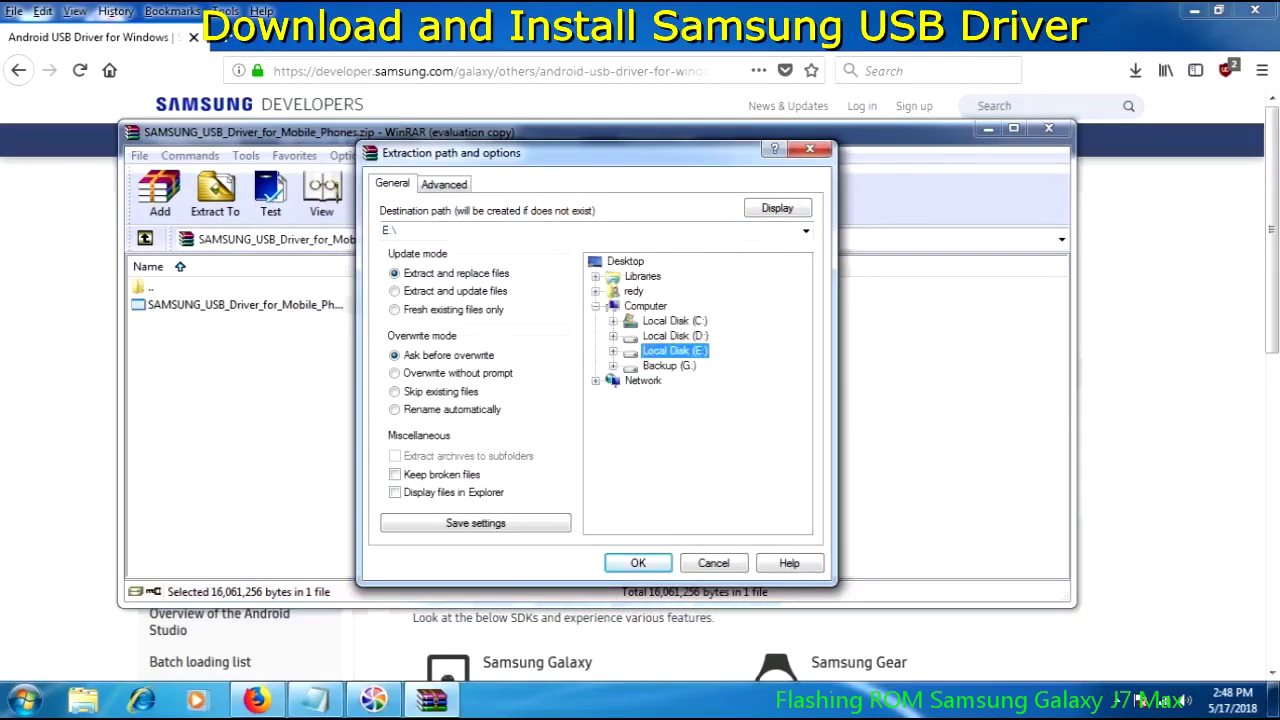
key(Down)
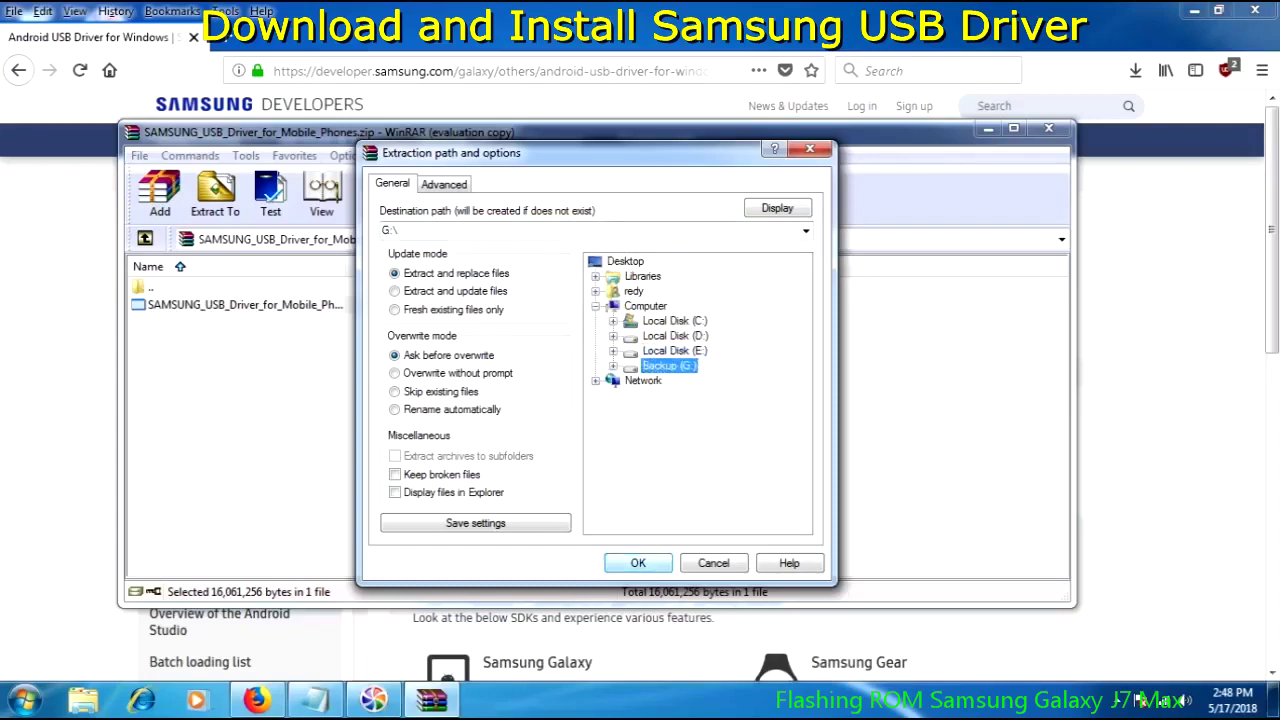
key(Return)
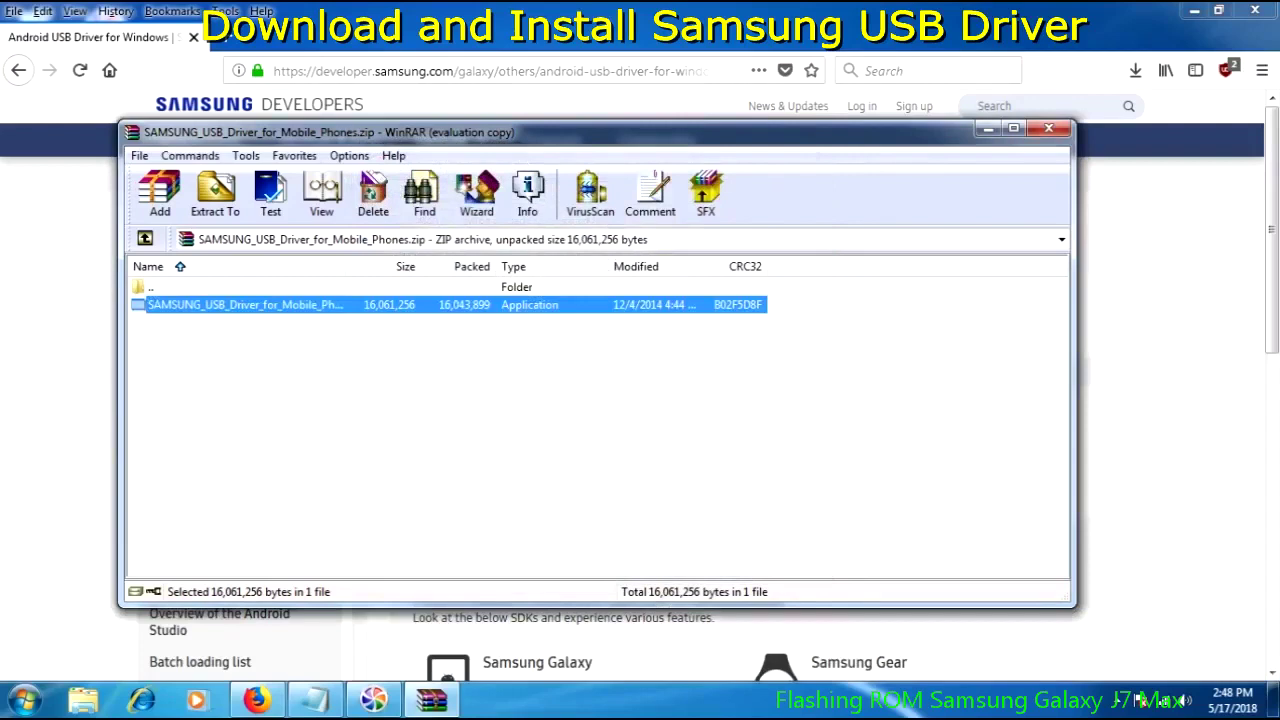
click(1048, 128)
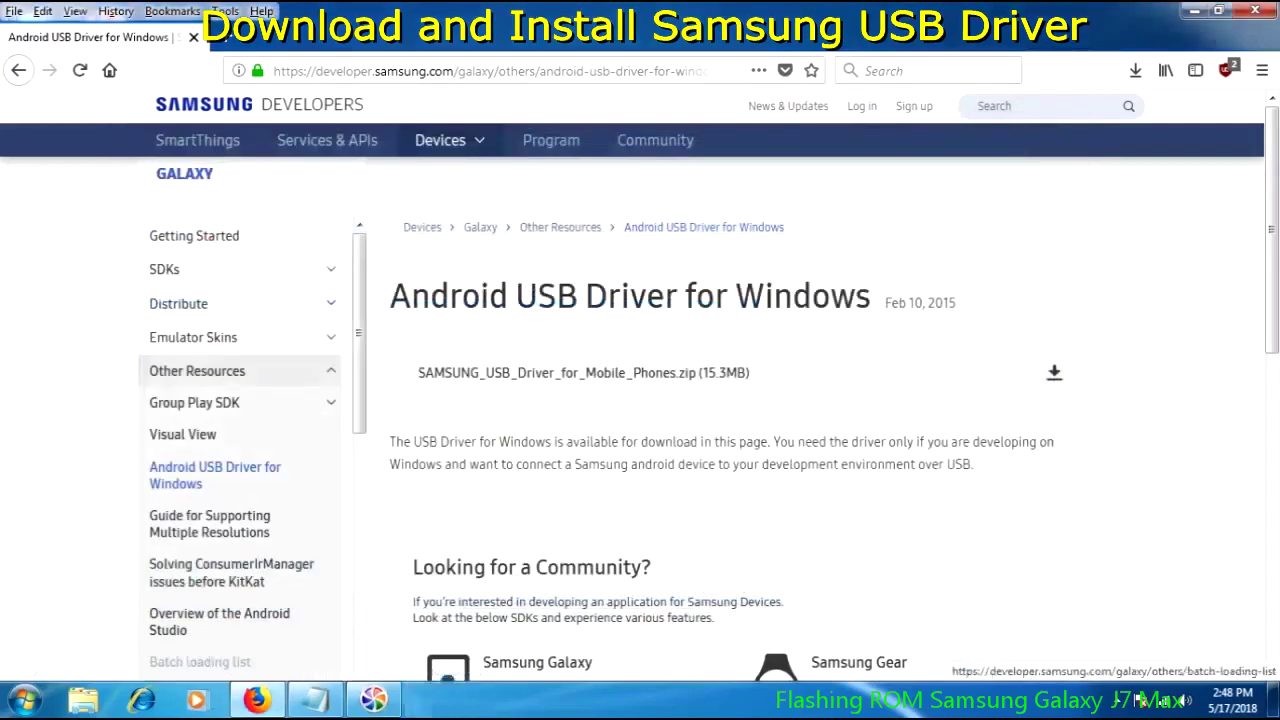
- Launch the SAMSUNG_USB_Driver_for_Mobile_Phones installer from the Backup (G:) drive in Windows Explorer
click(83, 698)
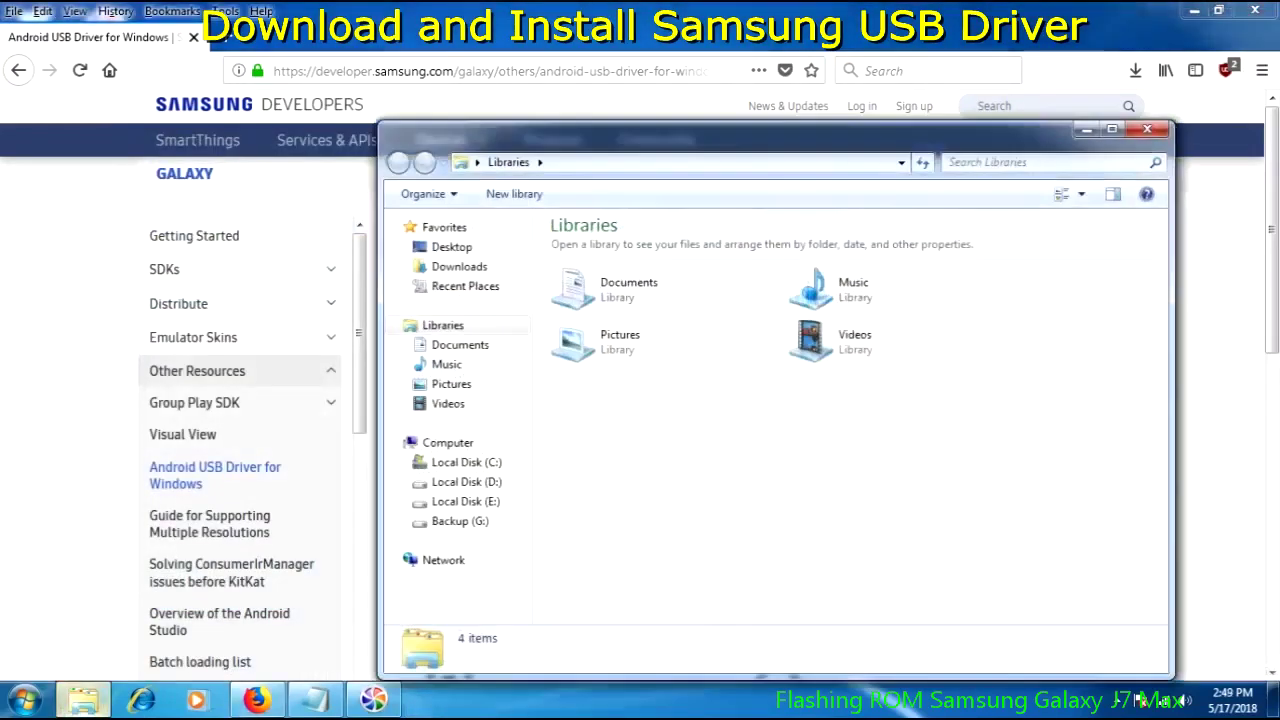
click(459, 521)
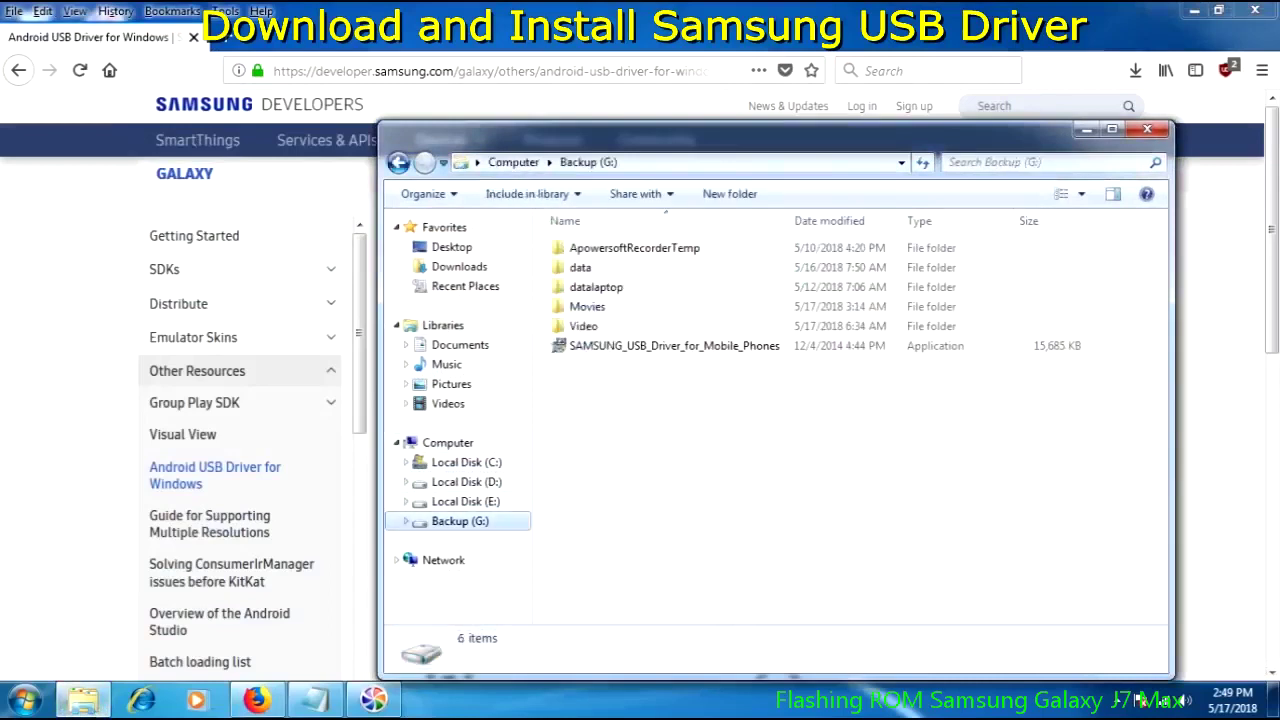
click(674, 345)
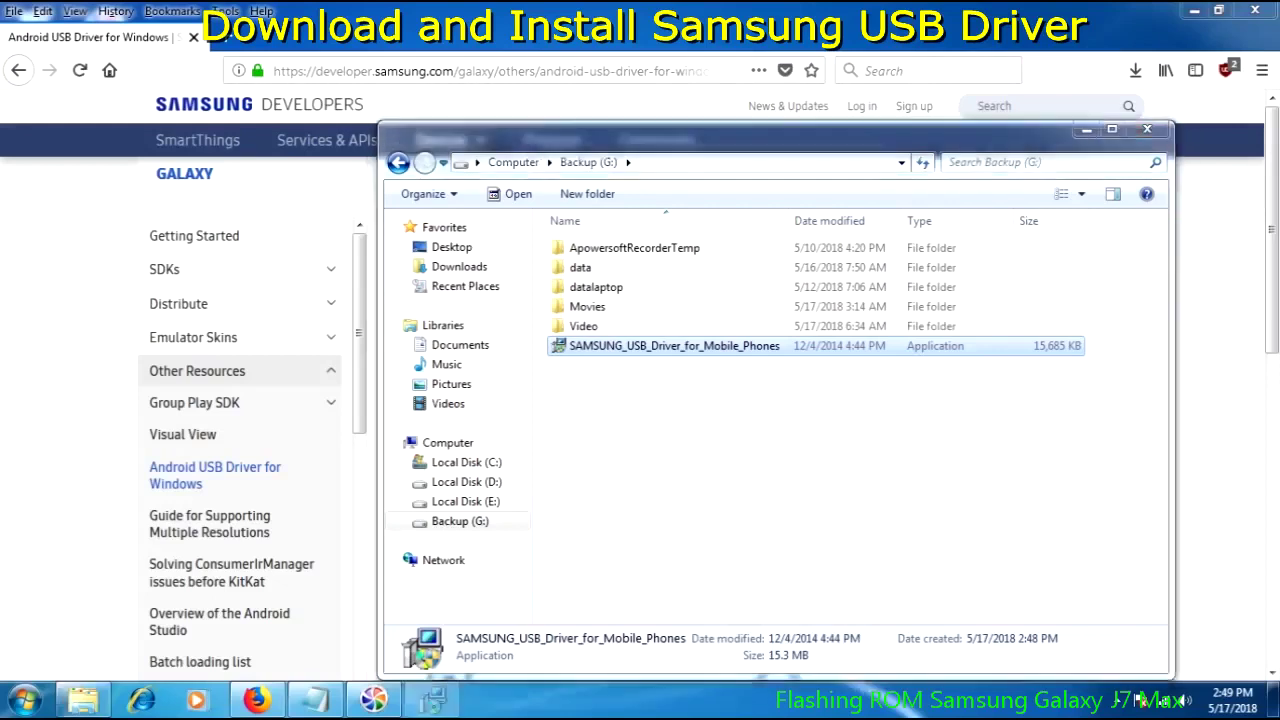
key(Return)
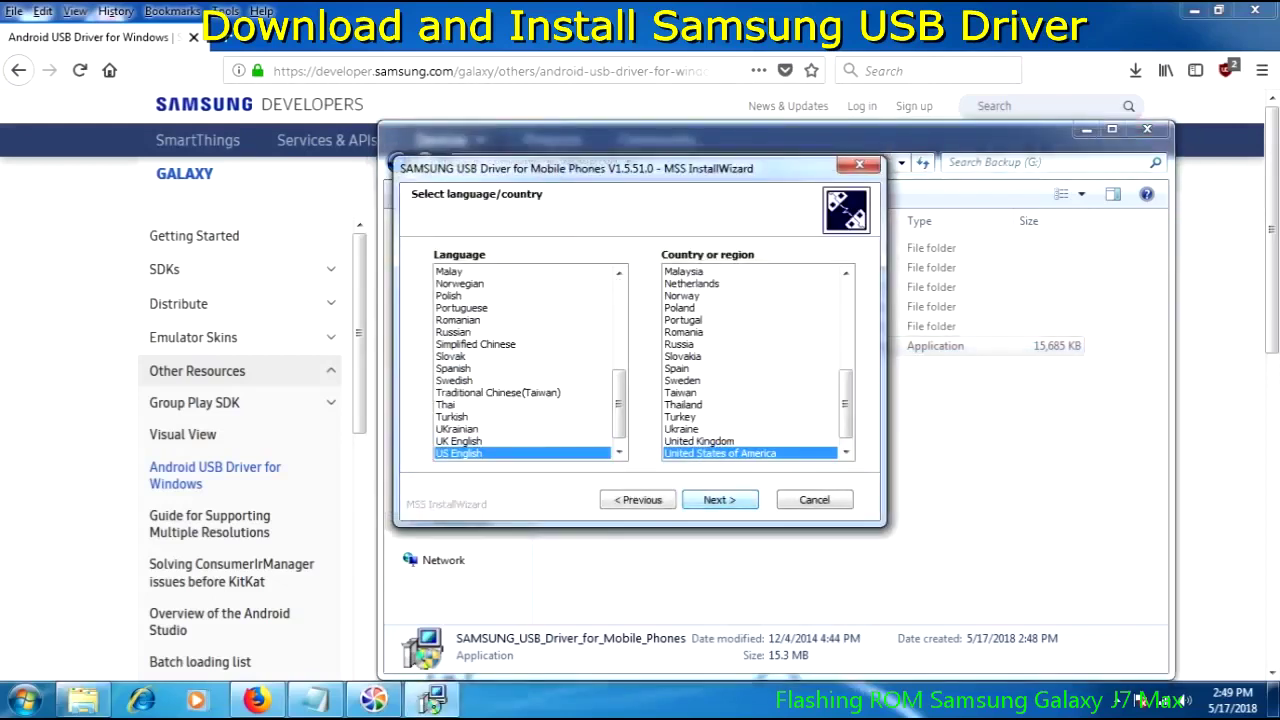
- Install the Samsung USB driver with US English, United States of America and the default location, then finish the wizard and dismiss the notification
key(Return)
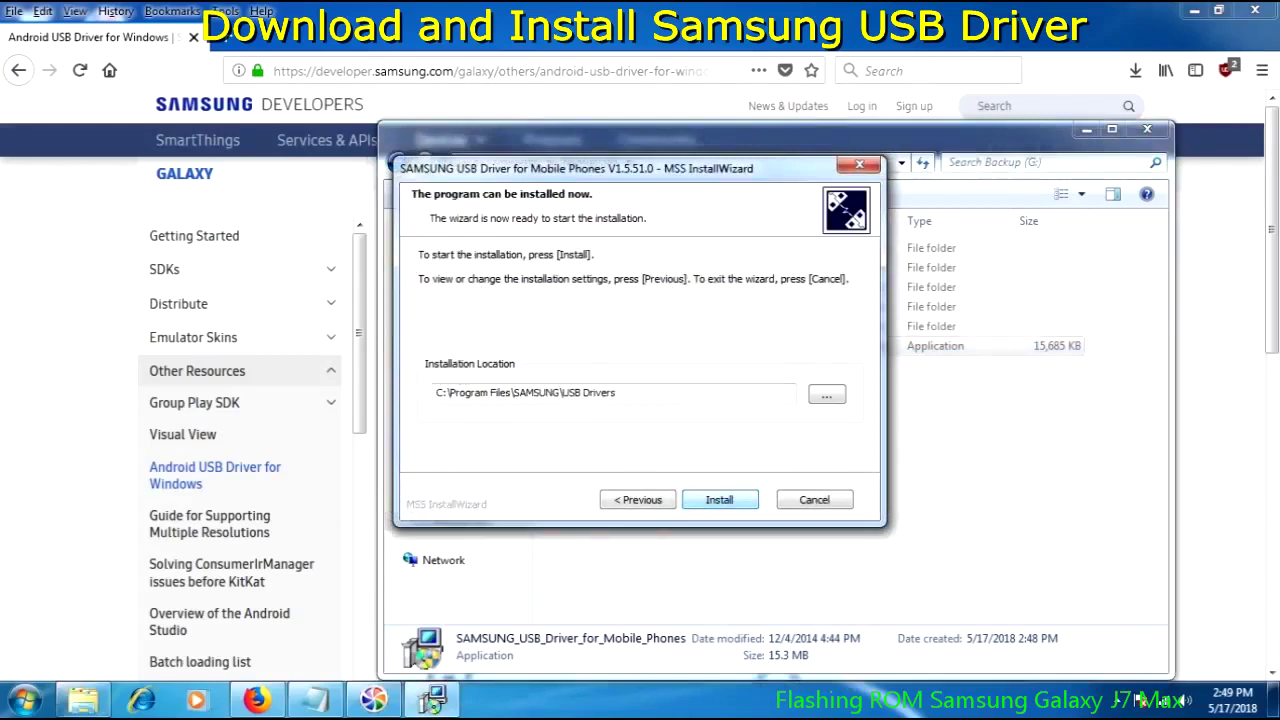
key(Return)
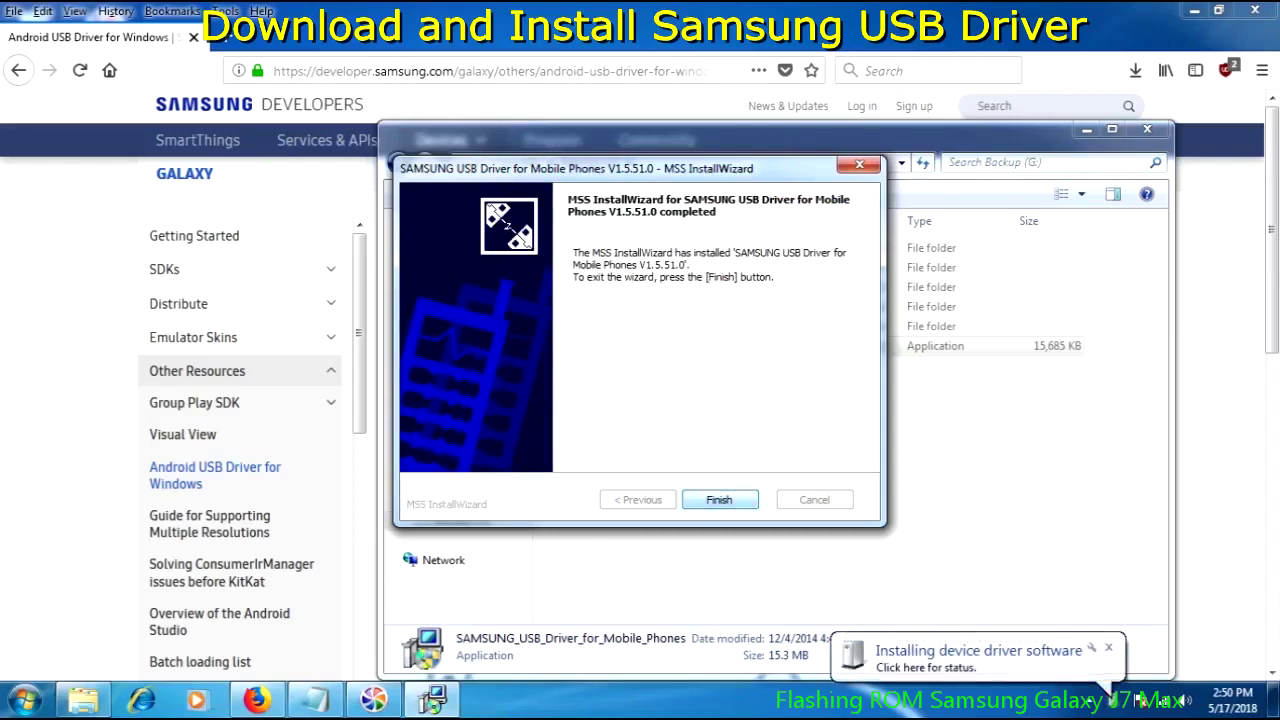
key(Return)
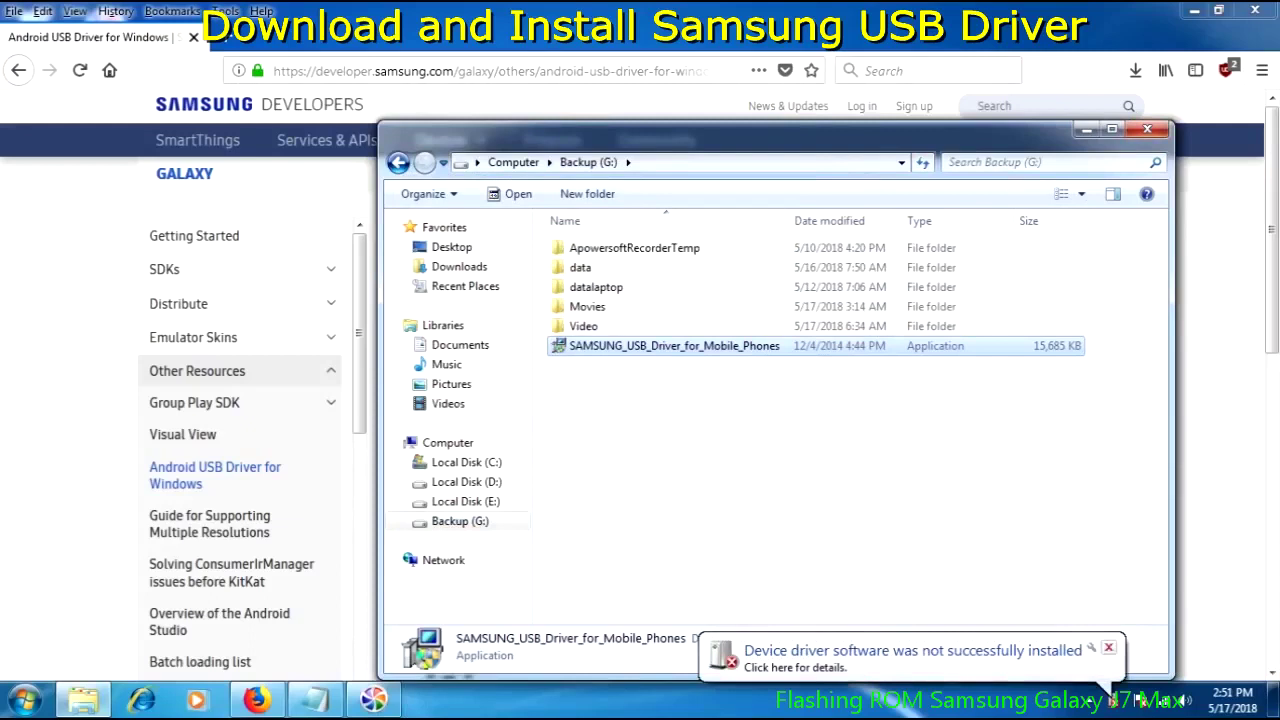
click(1108, 647)
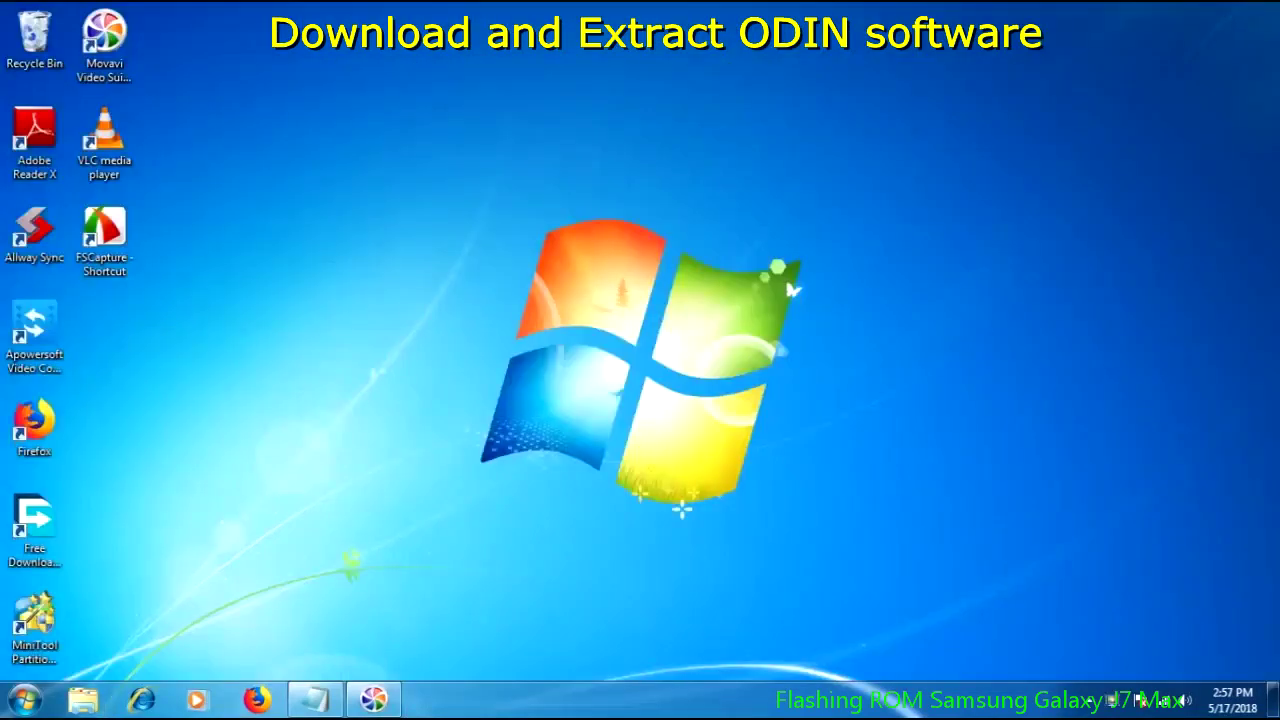
click(34, 425)
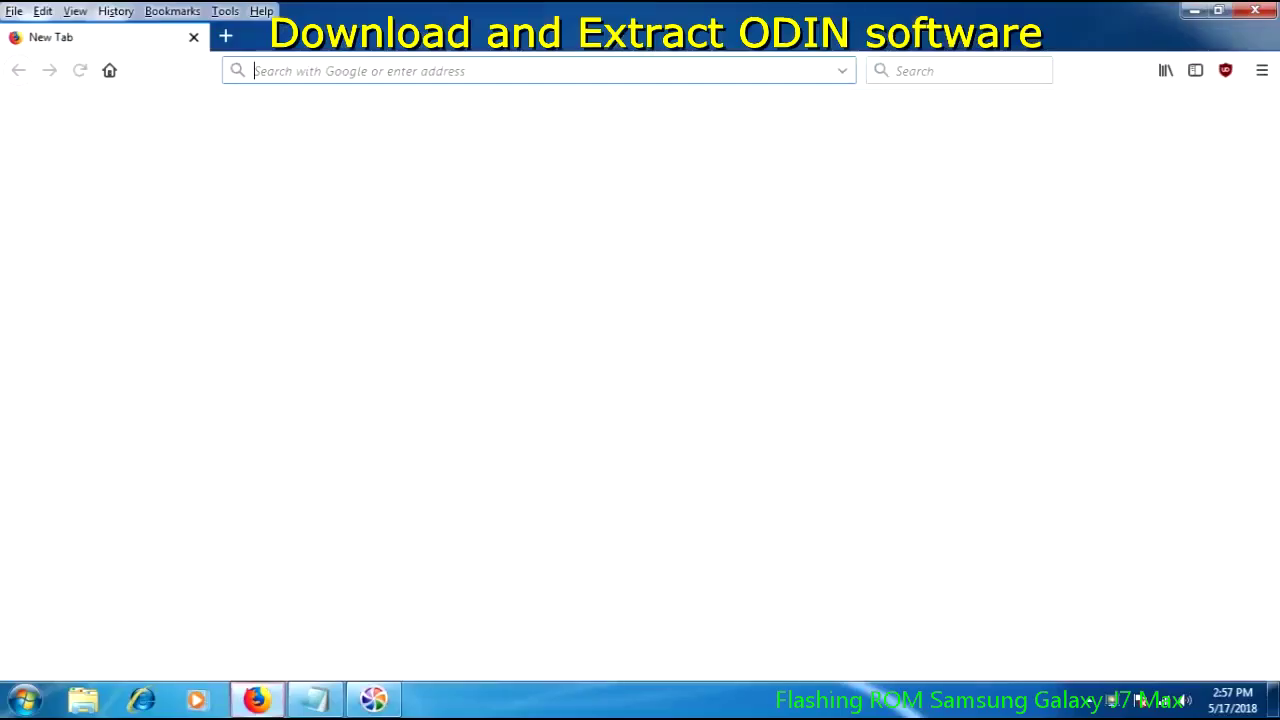
mouse_move(315, 700)
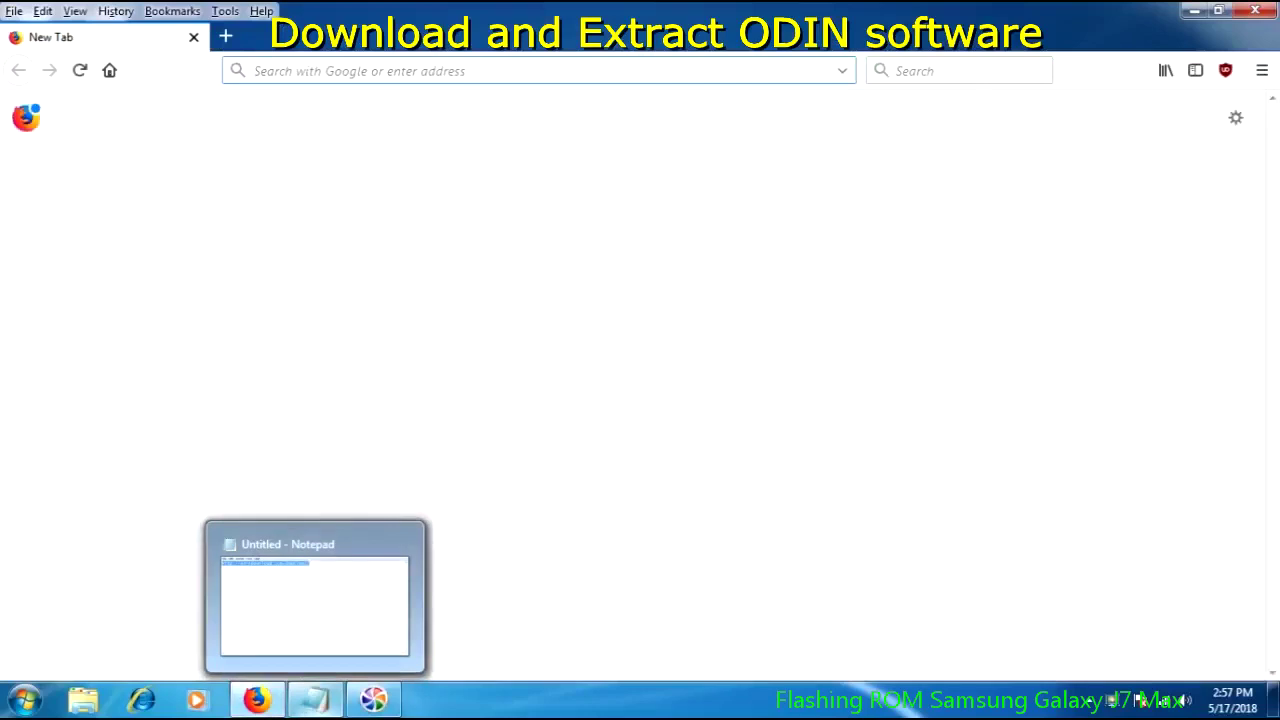
click(315, 700)
click(337, 206)
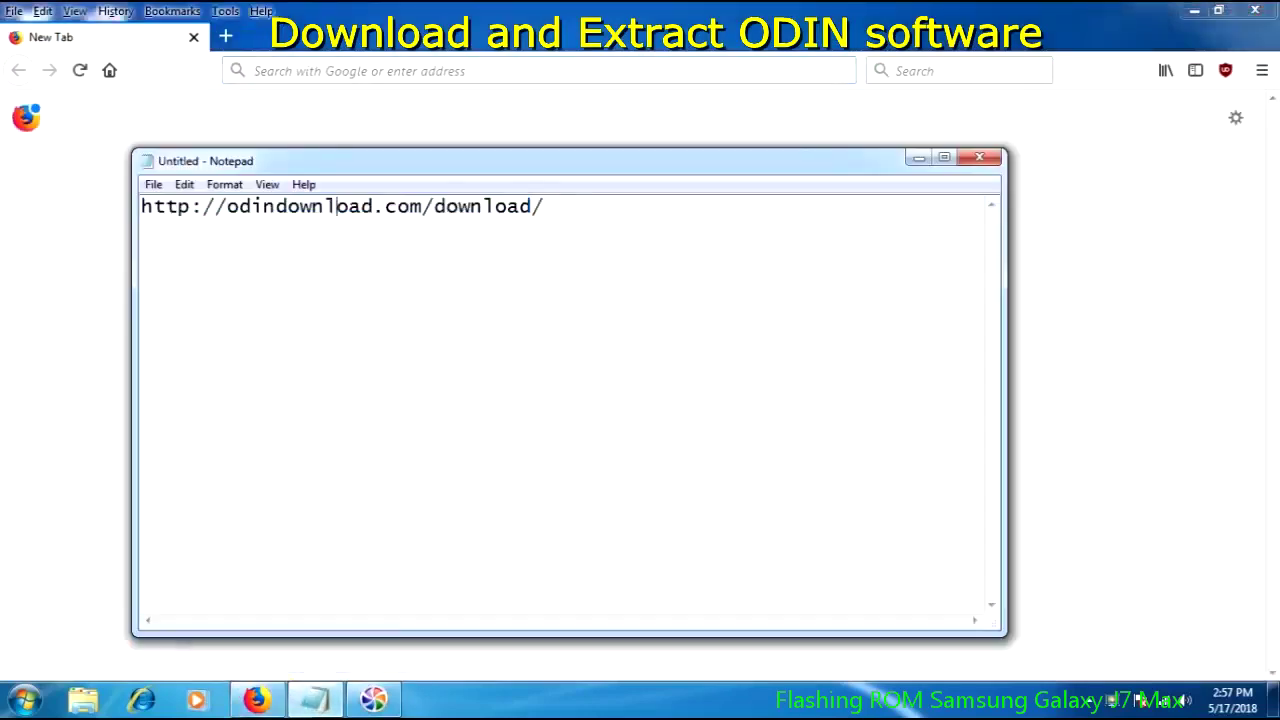
drag(141, 206, 544, 206)
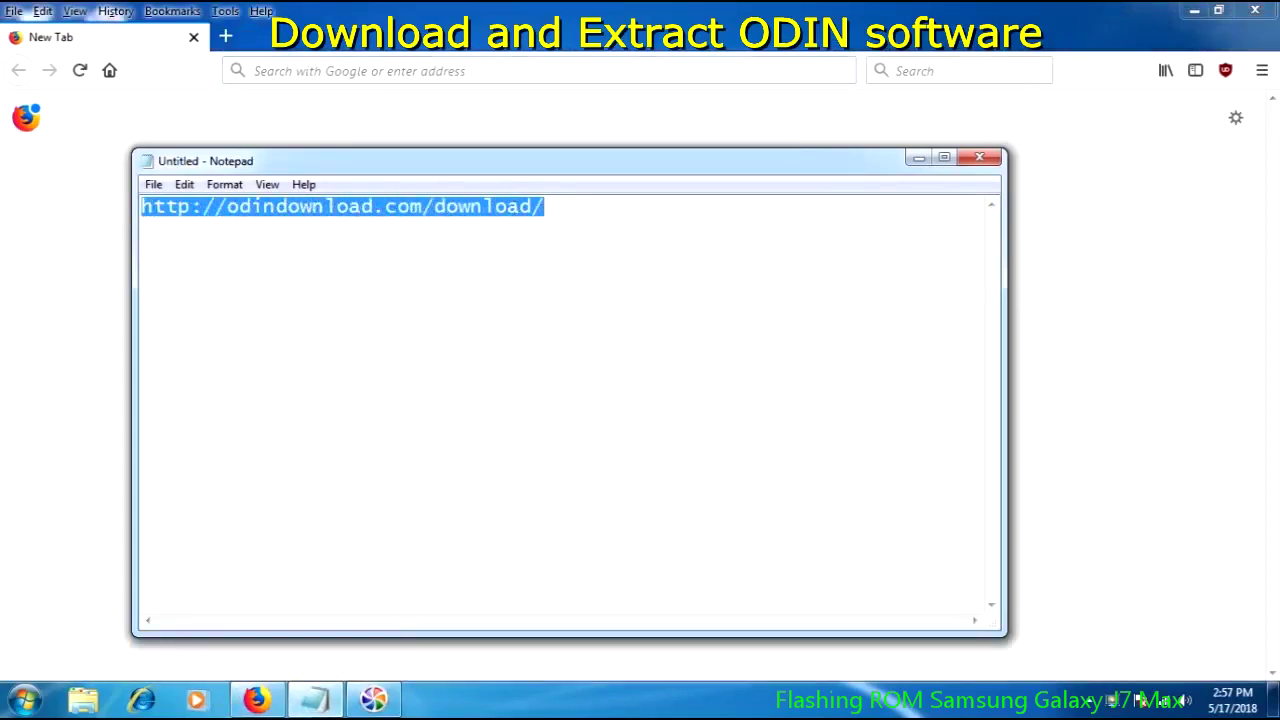
right_click(471, 203)
click(514, 263)
- Load the copied Odin address in Firefox and find the download links for the Odin versions
key(alt+Tab)
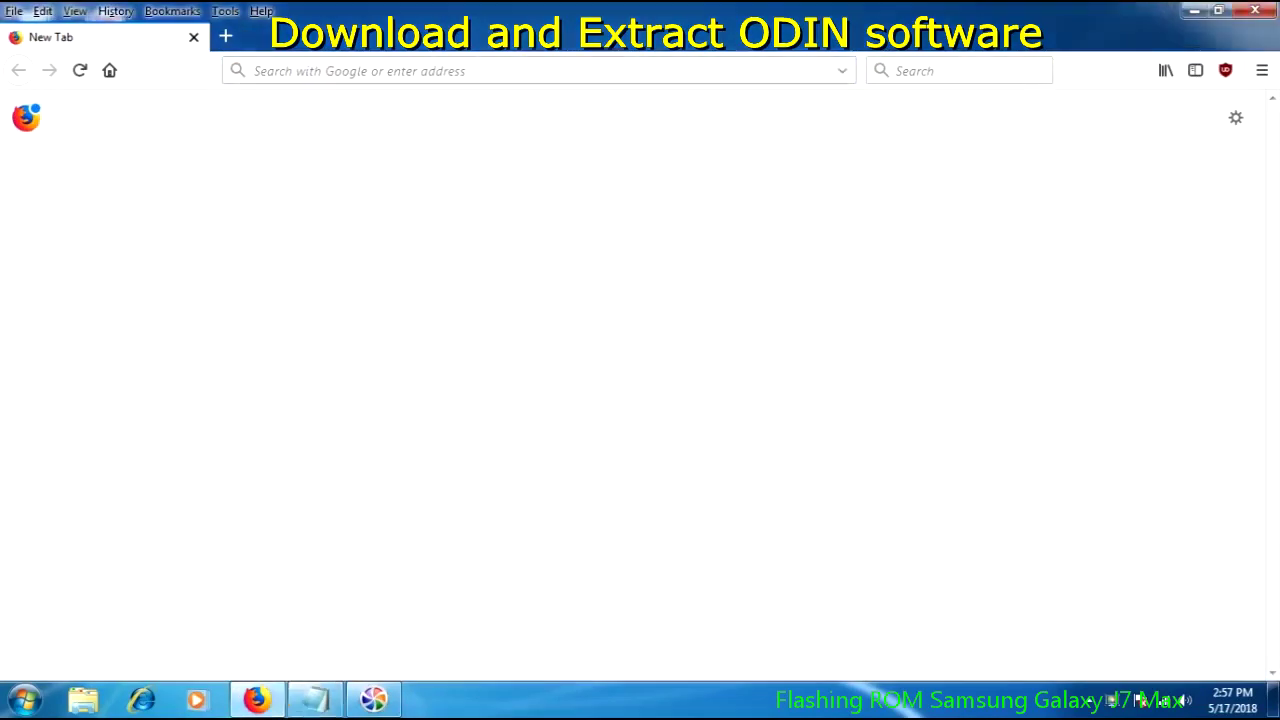
key(ctrl+v)
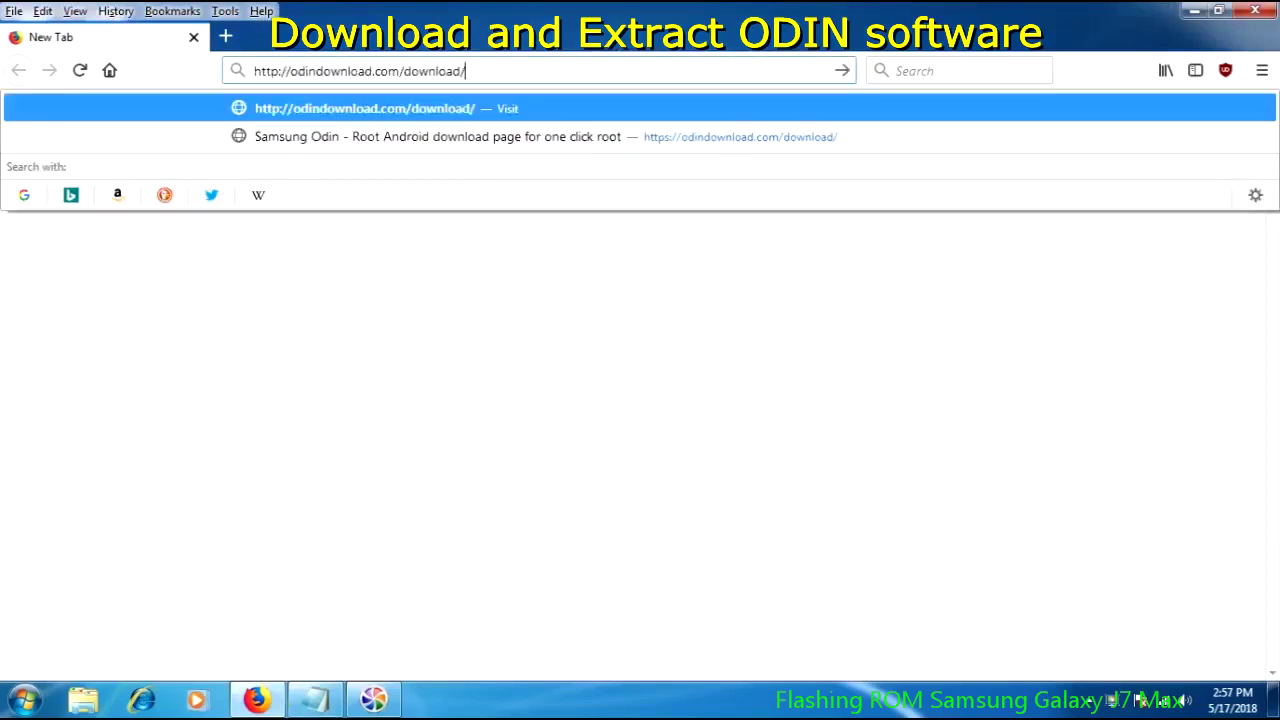
key(Return)
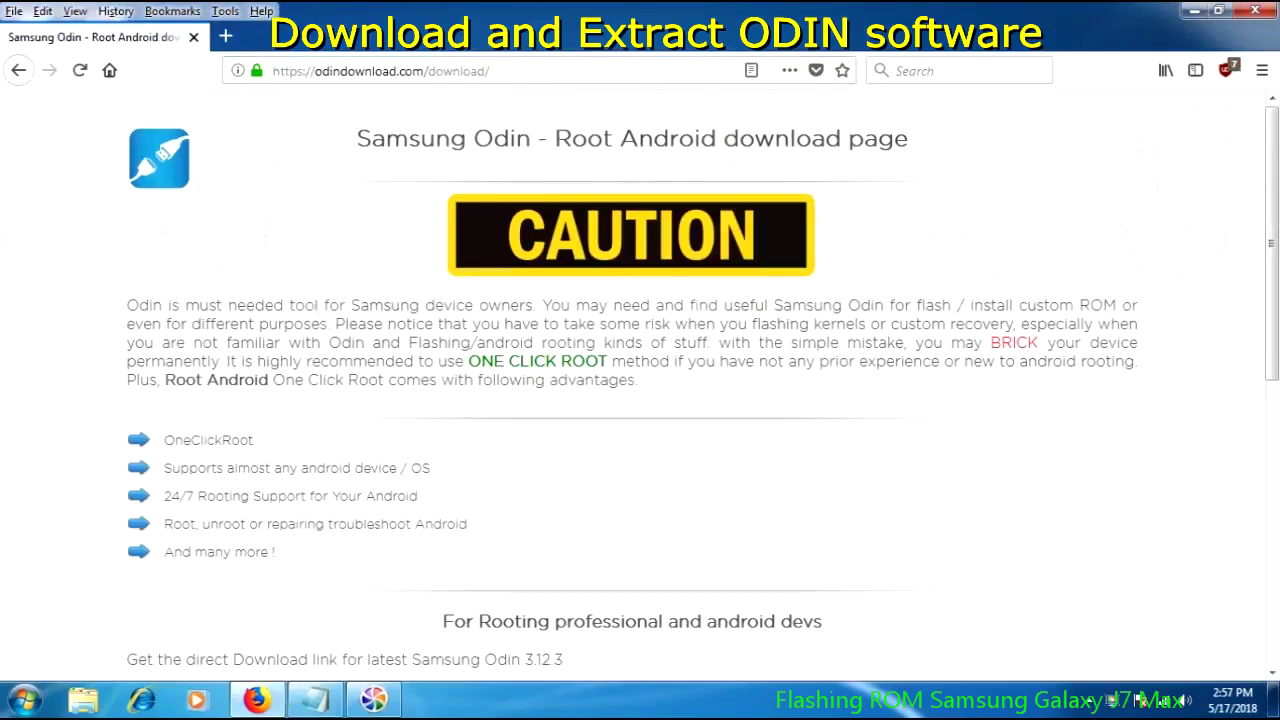
scroll(640, 385, down, 6)
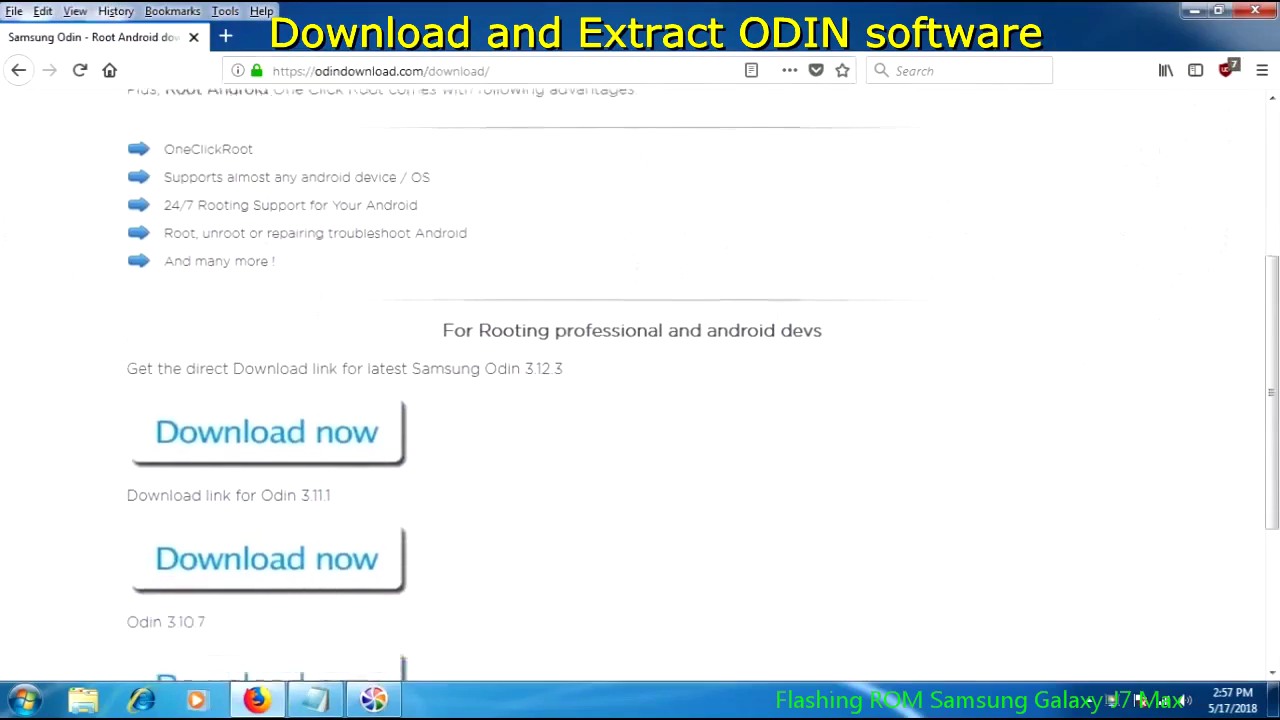
drag(126, 340, 567, 340)
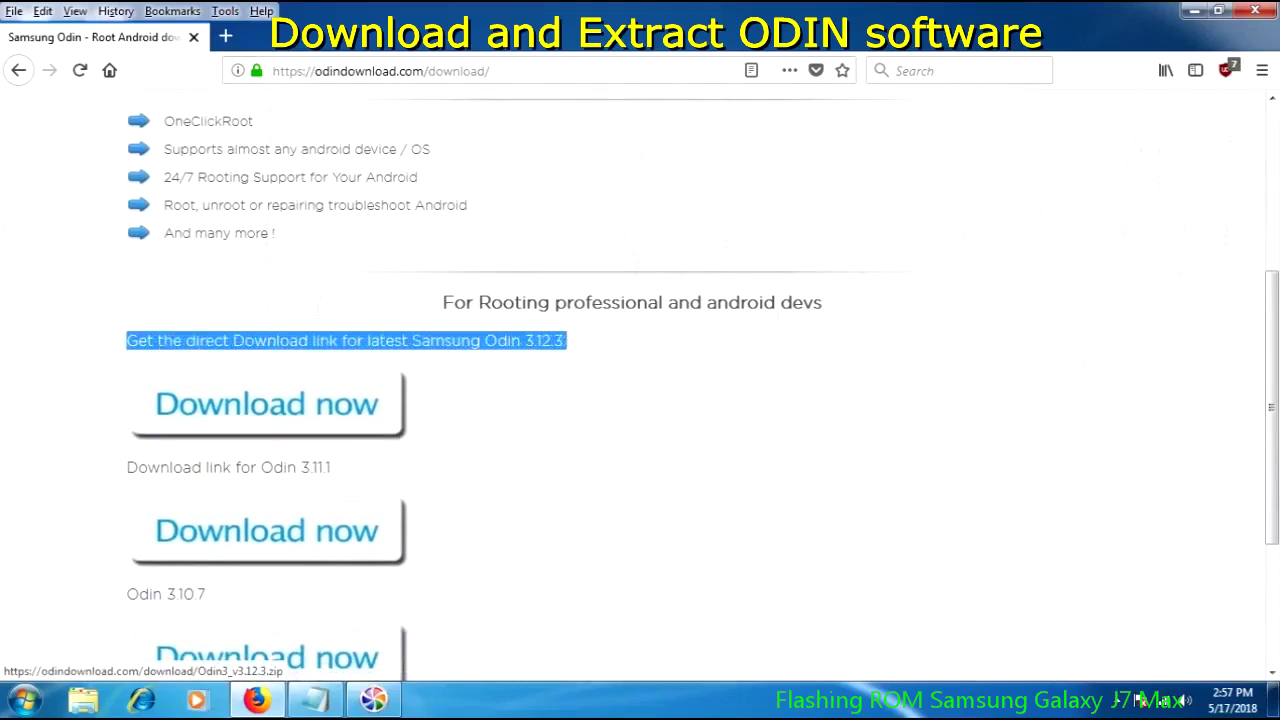
click(267, 403)
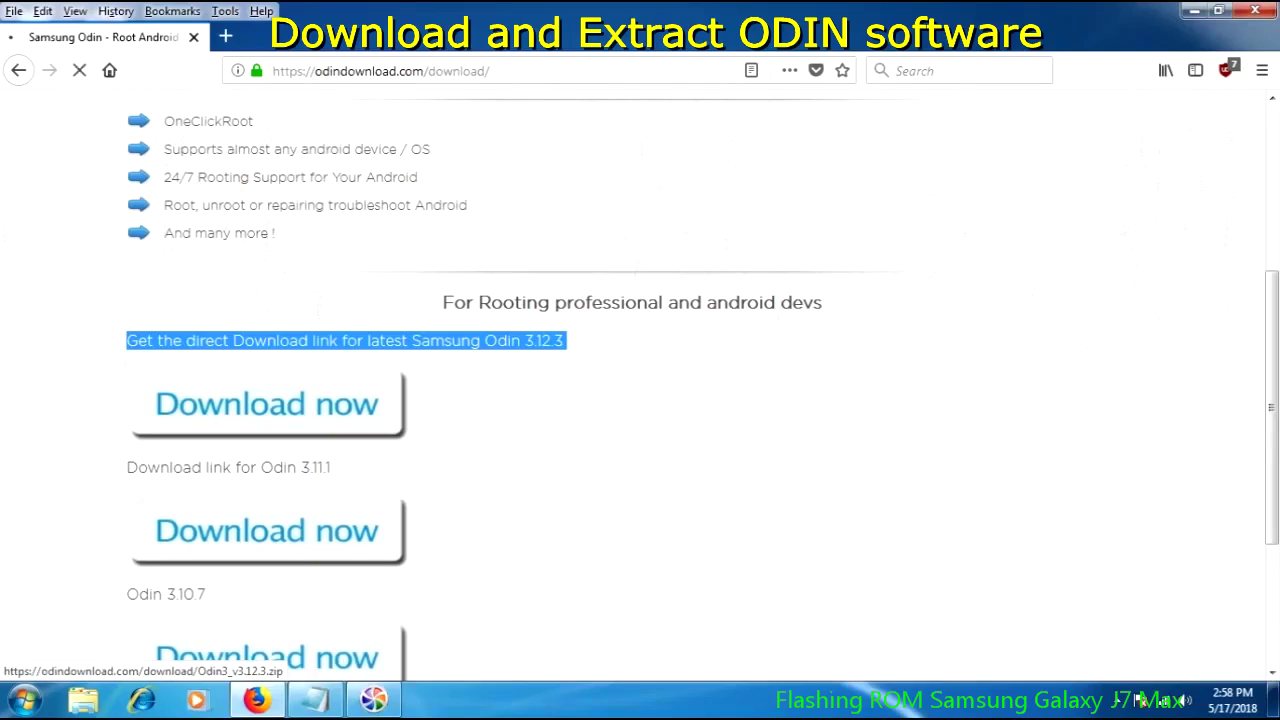
click(267, 404)
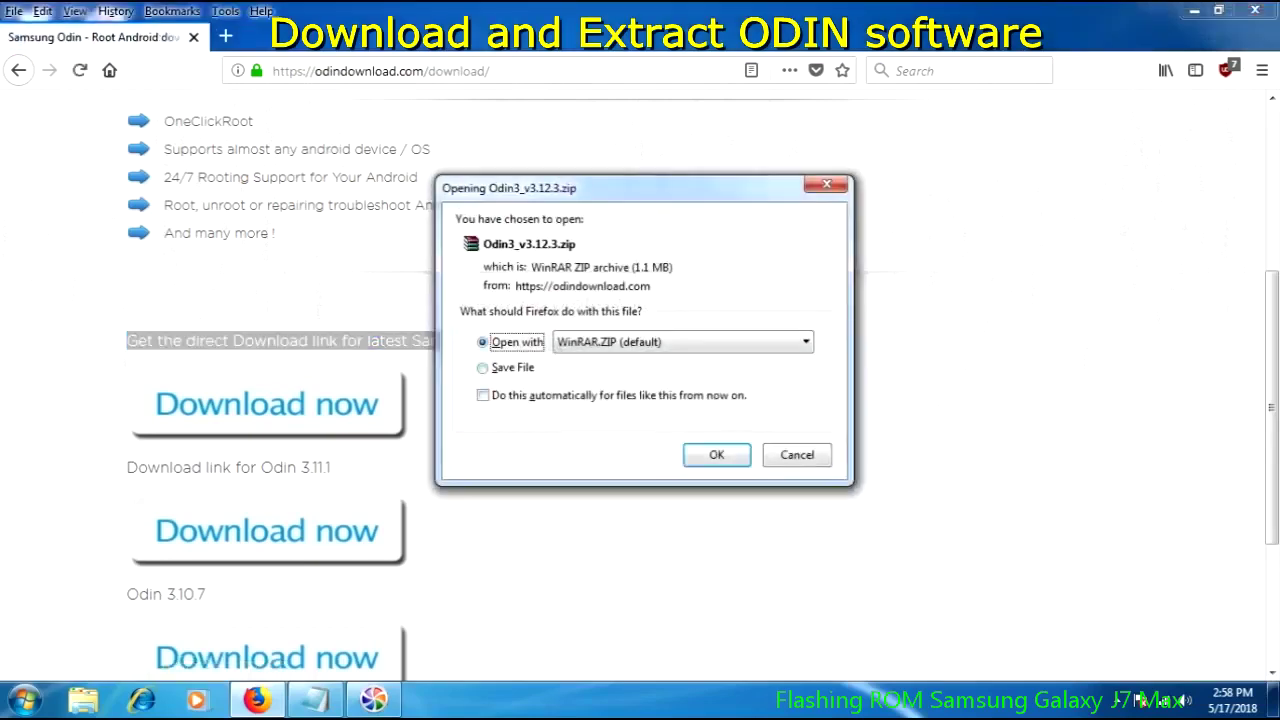
click(483, 367)
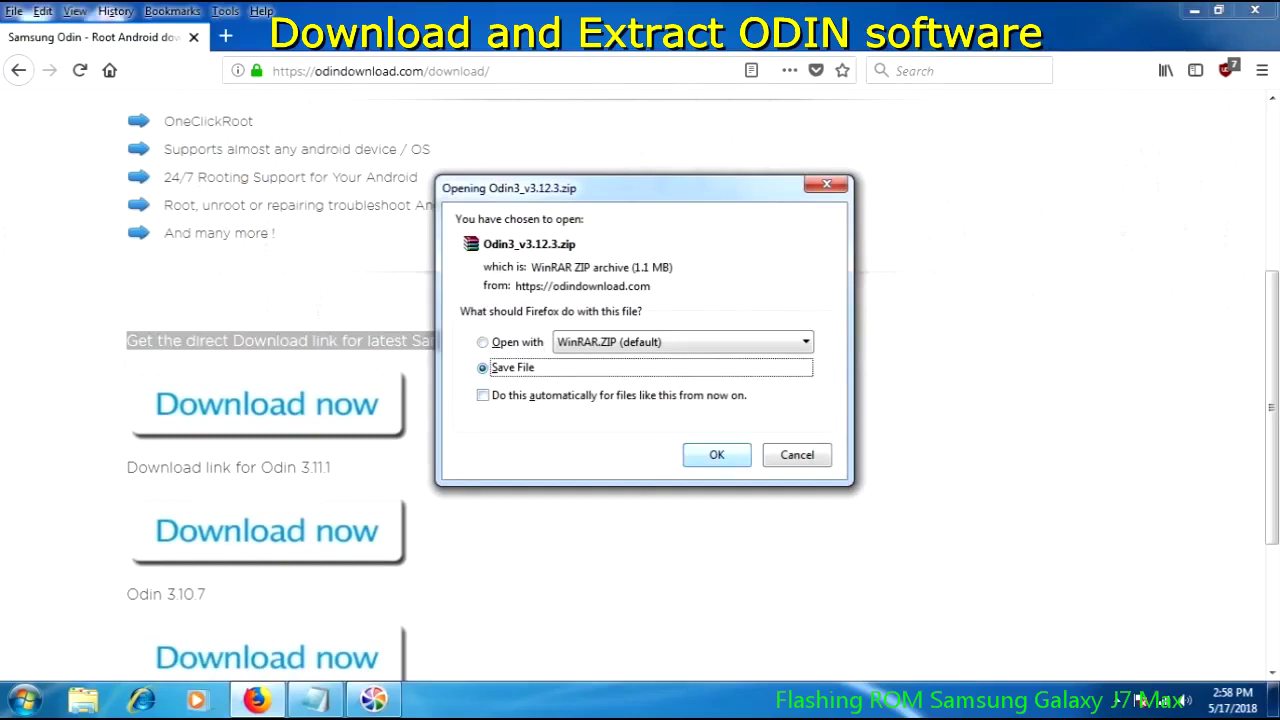
key(Return)
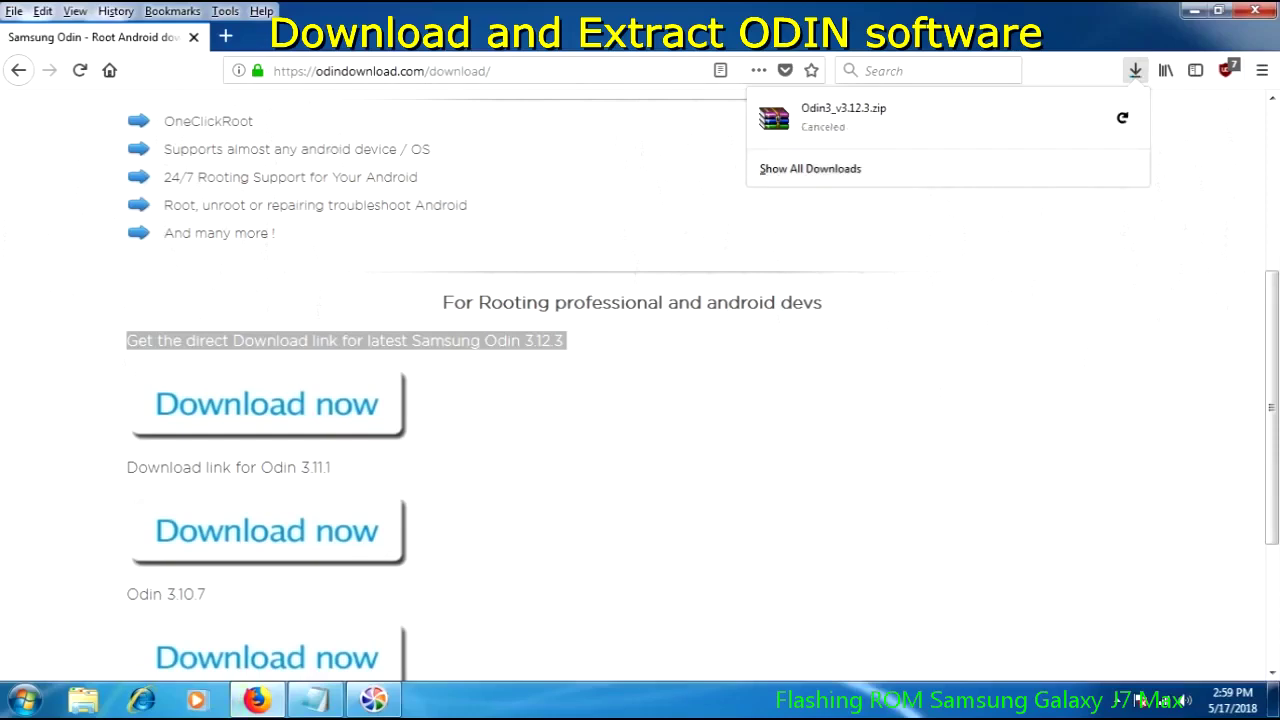
click(900, 420)
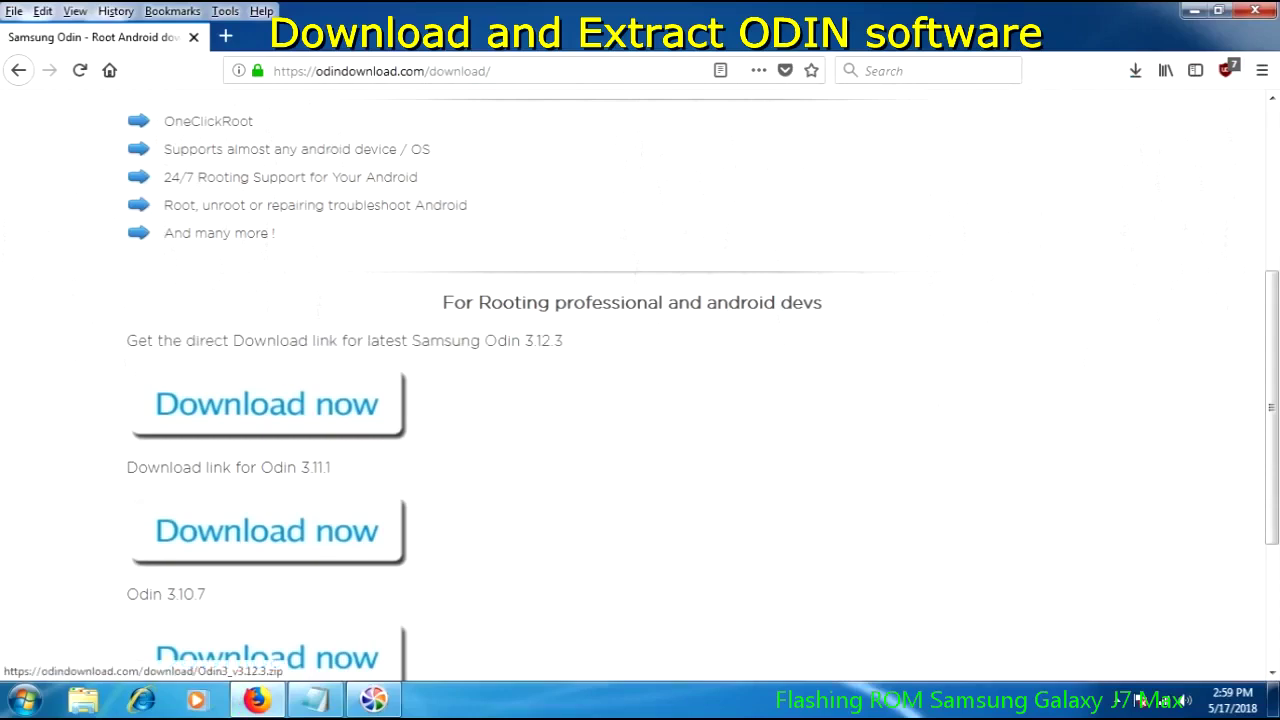
- Download the latest Samsung Odin 3.12.3 from the Odin page and save Odin3_v3.12.3.zip to disk
click(267, 404)
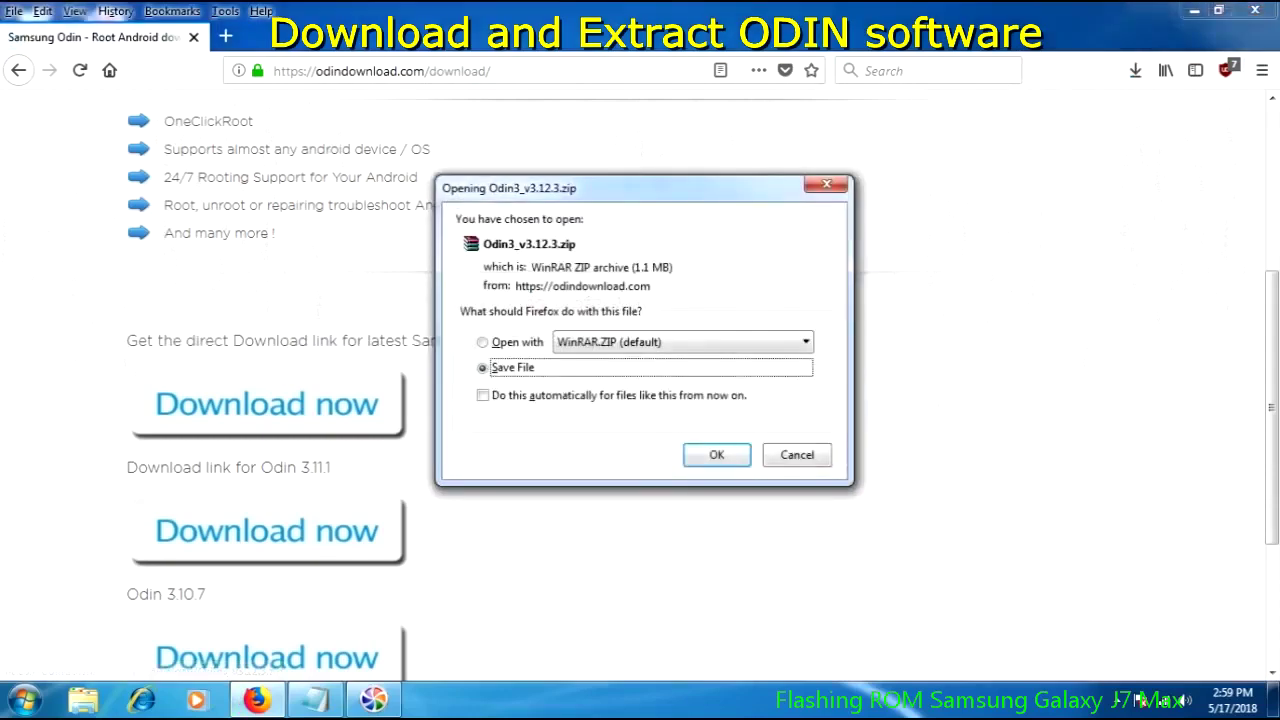
click(716, 454)
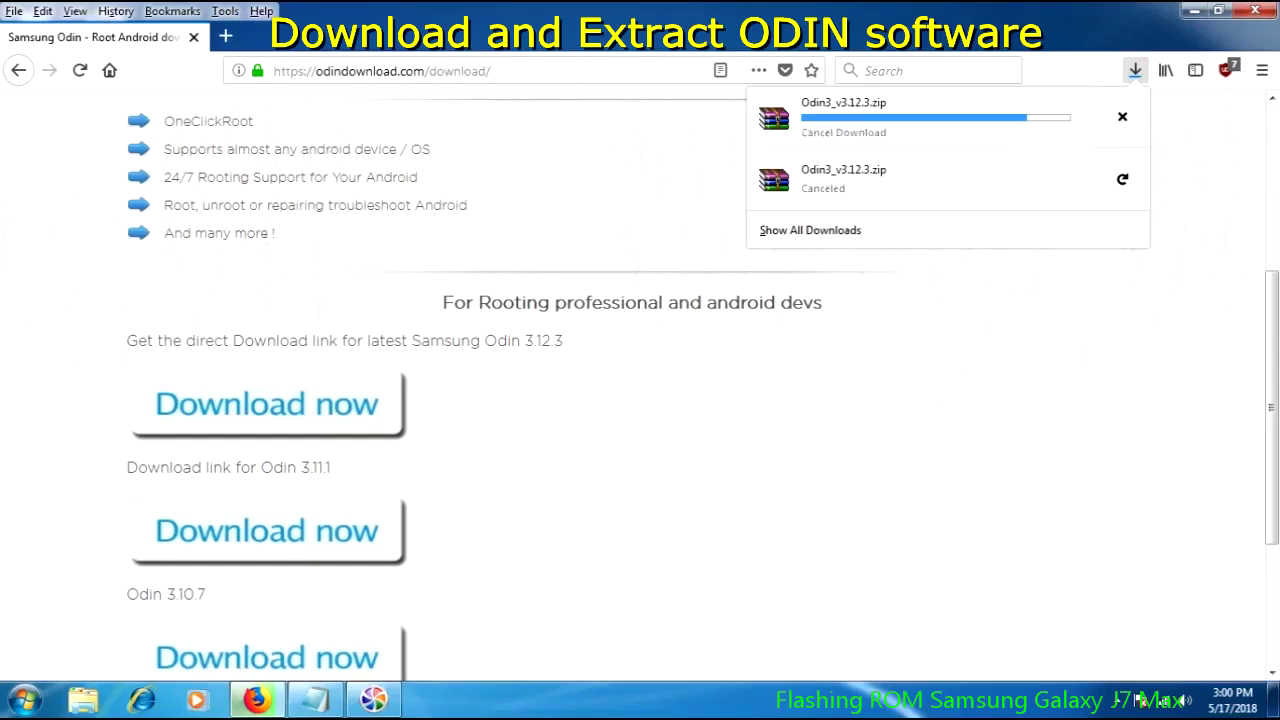
click(1122, 116)
click(1122, 116)
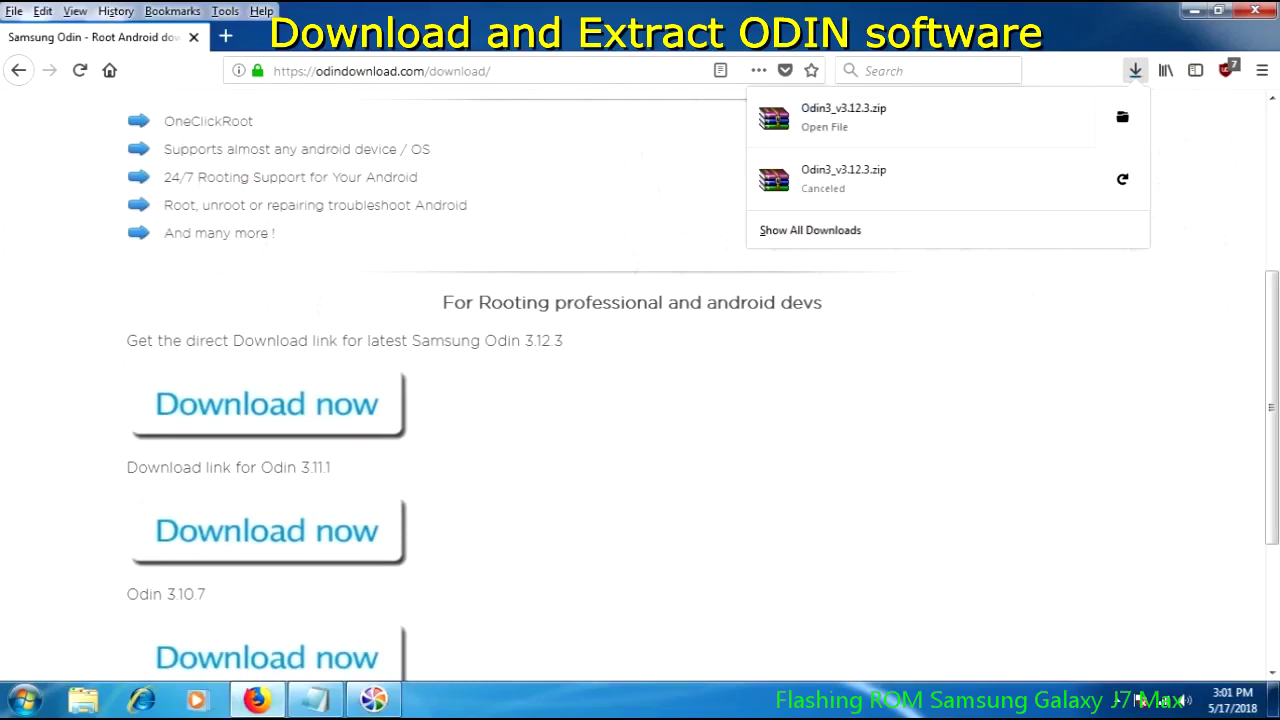
- Open the downloaded Odin3_v3.12.3.zip in WinRAR, extract its Odin3 v3.12.3 folder to Backup (G:), and close the archive
key(Return)
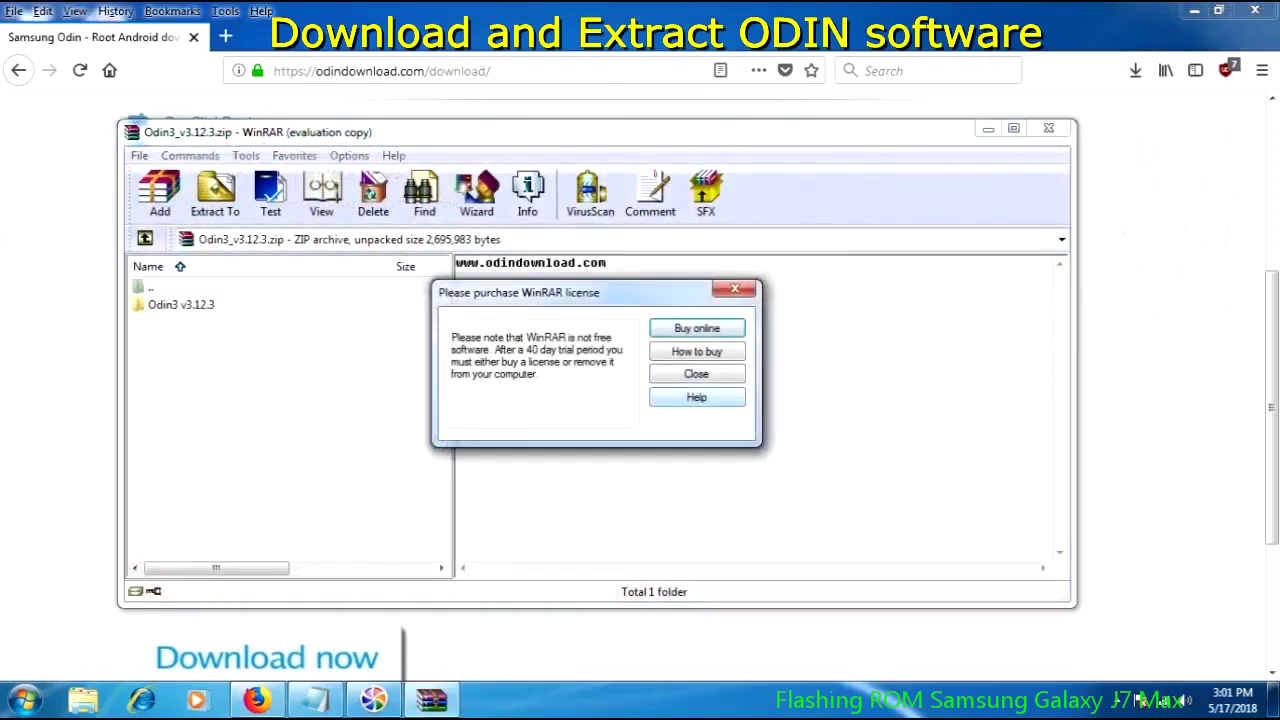
key(Escape)
click(181, 304)
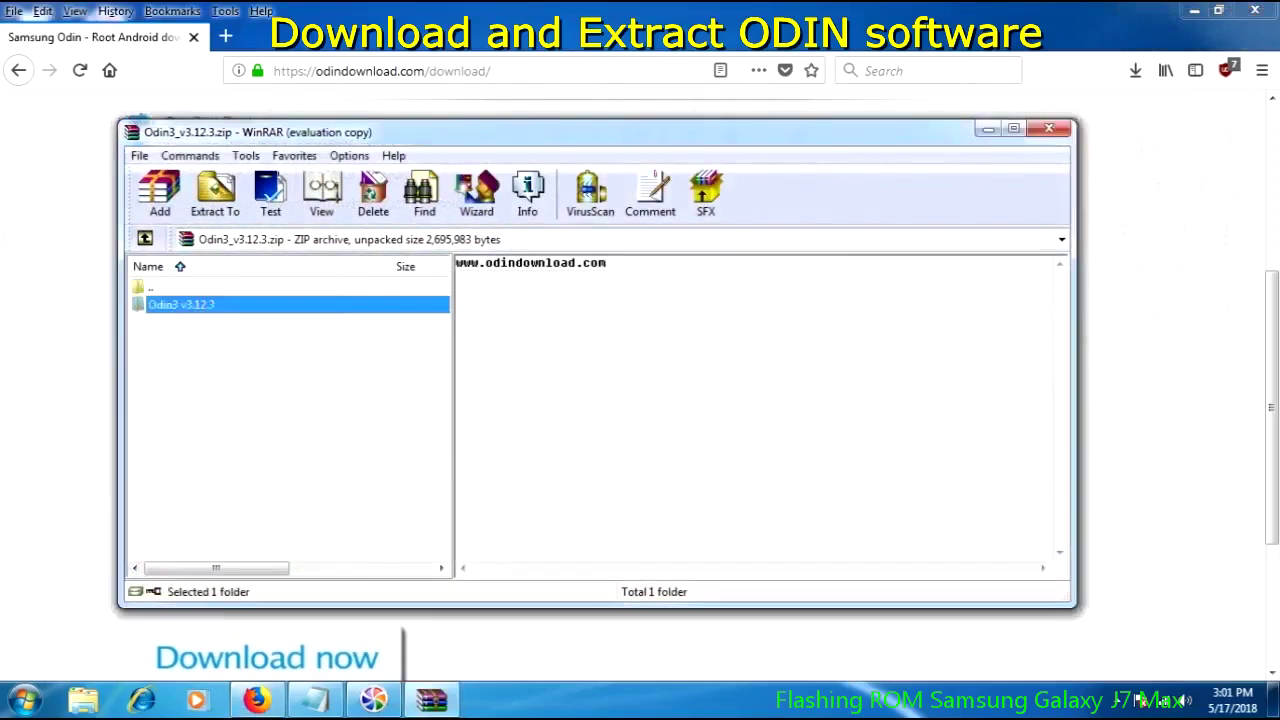
click(215, 192)
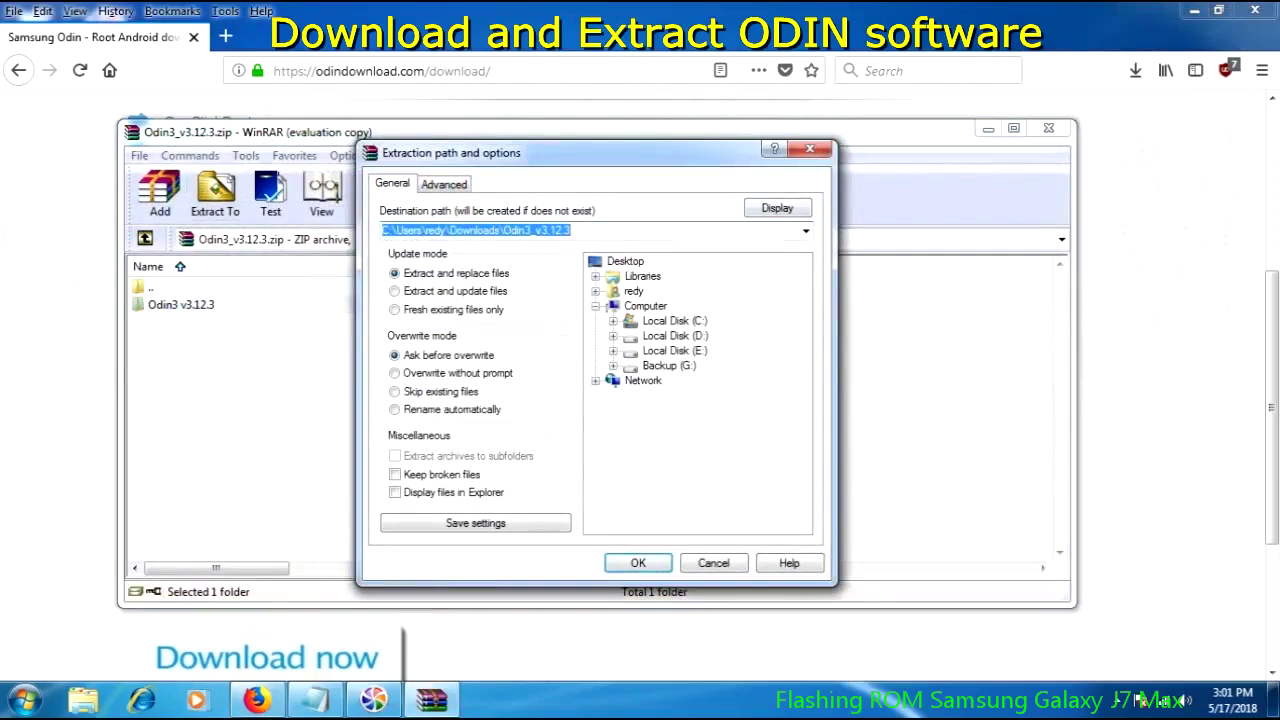
click(669, 365)
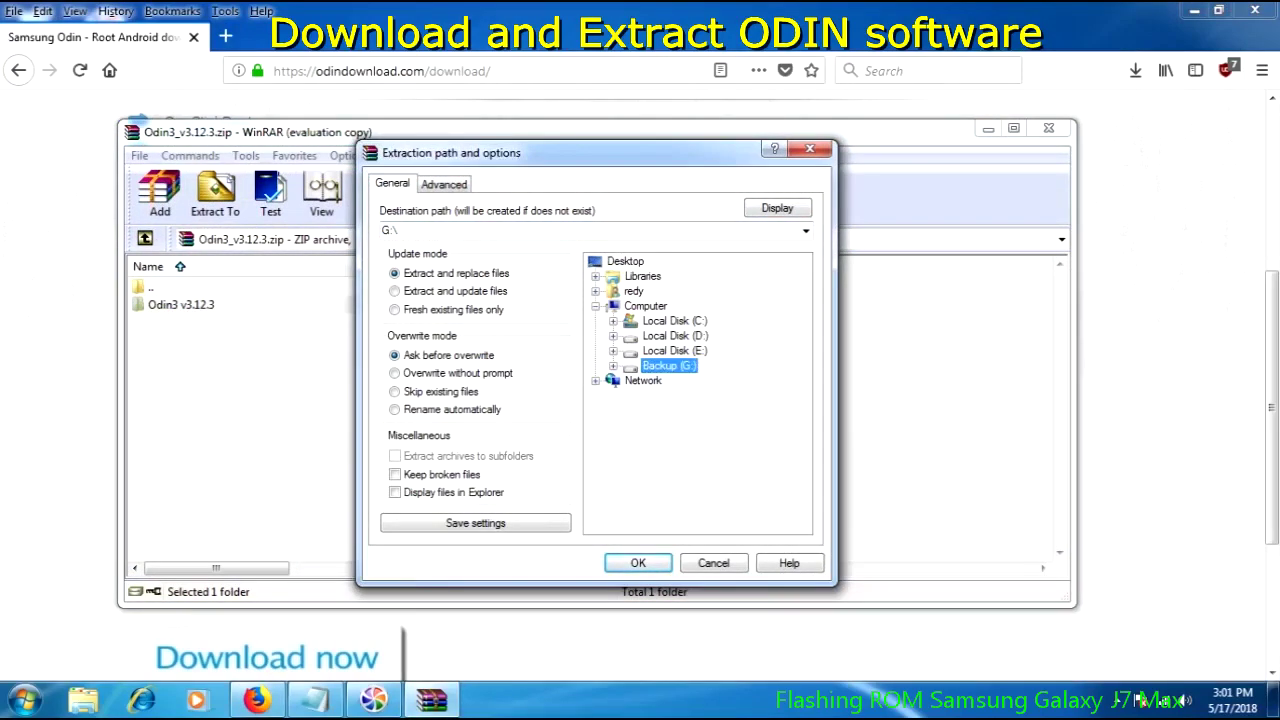
click(638, 563)
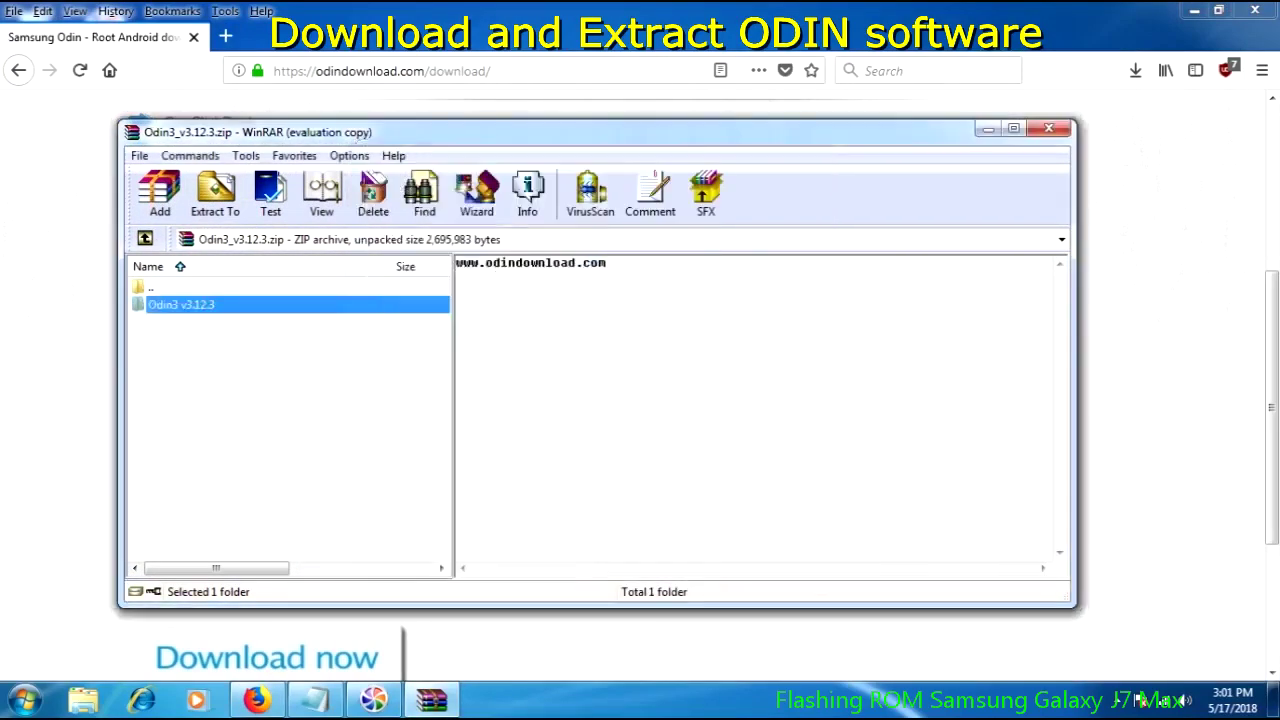
click(1048, 128)
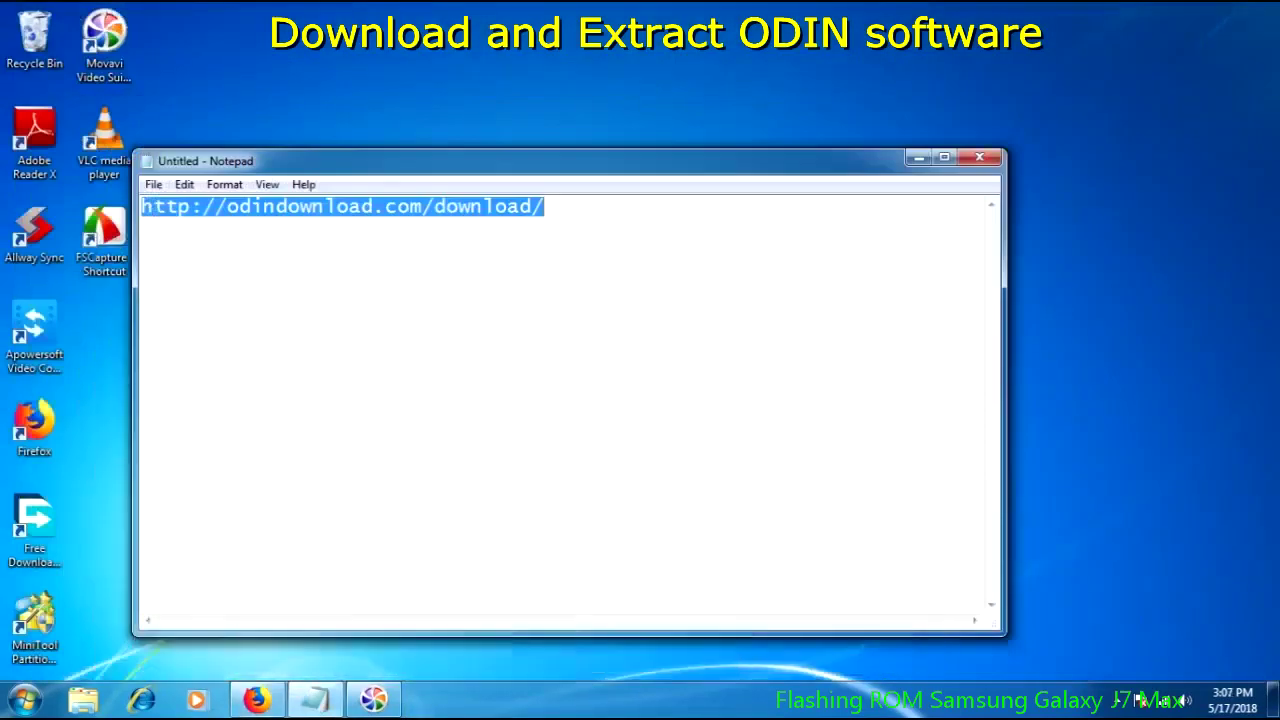
- Minimize the Notepad note and launch the Odin3 application from the Odin3 v3.12.3 folder on Backup (G:) in Windows Explorer
click(918, 158)
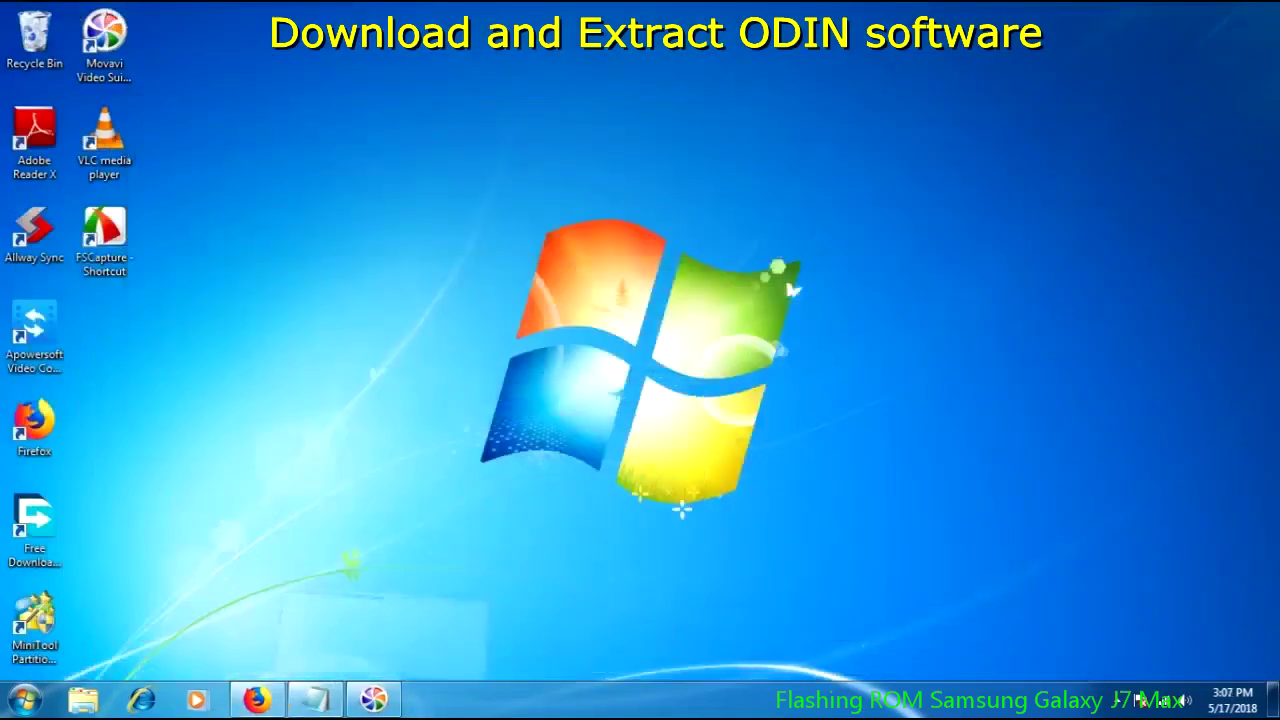
click(83, 699)
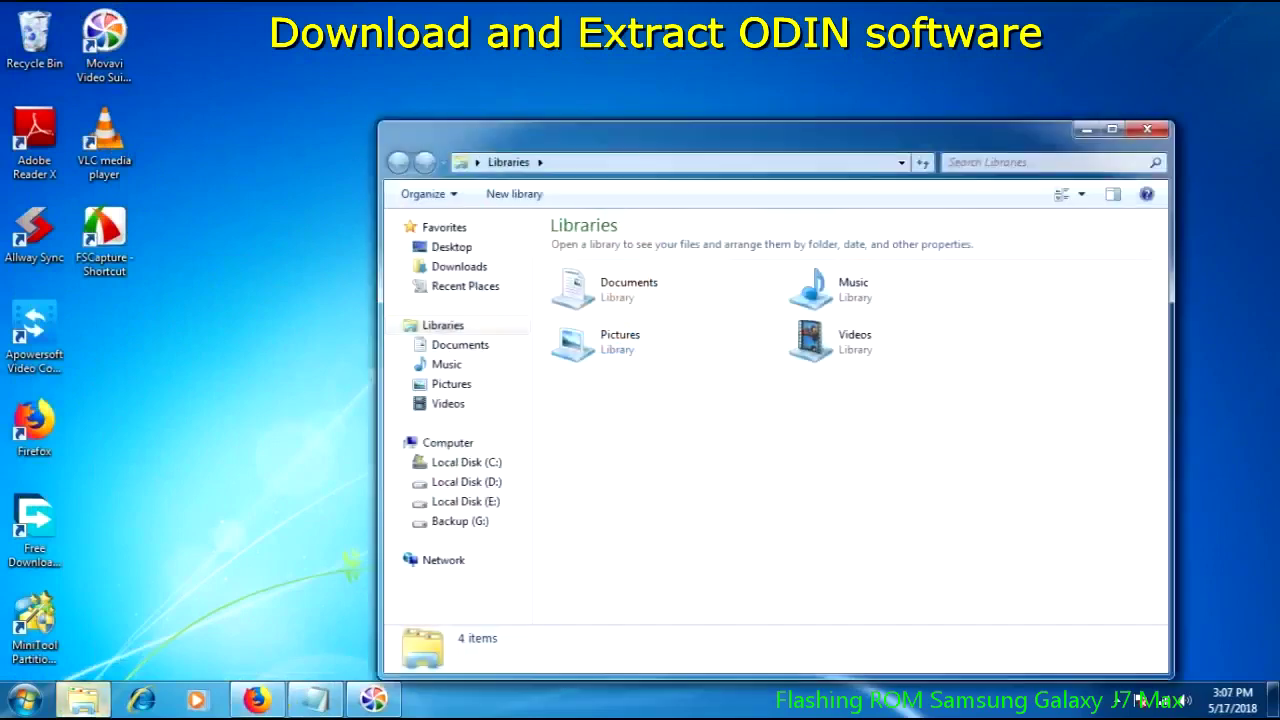
click(460, 521)
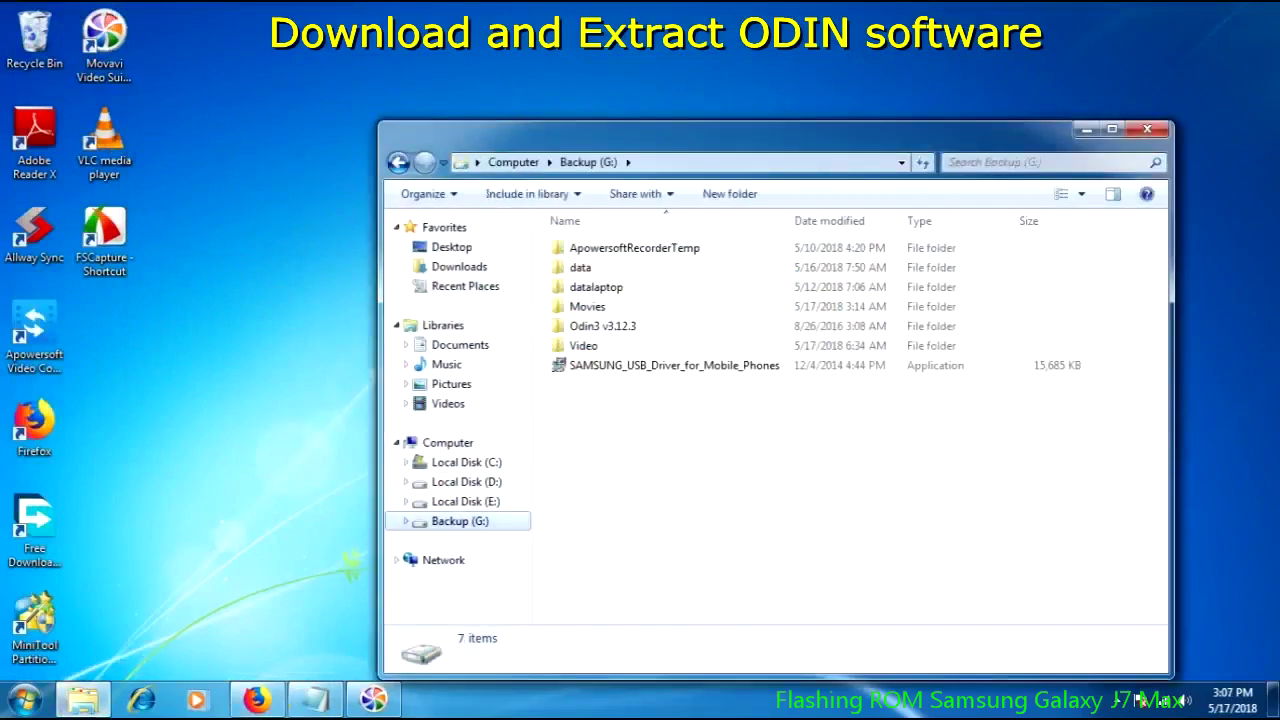
click(602, 326)
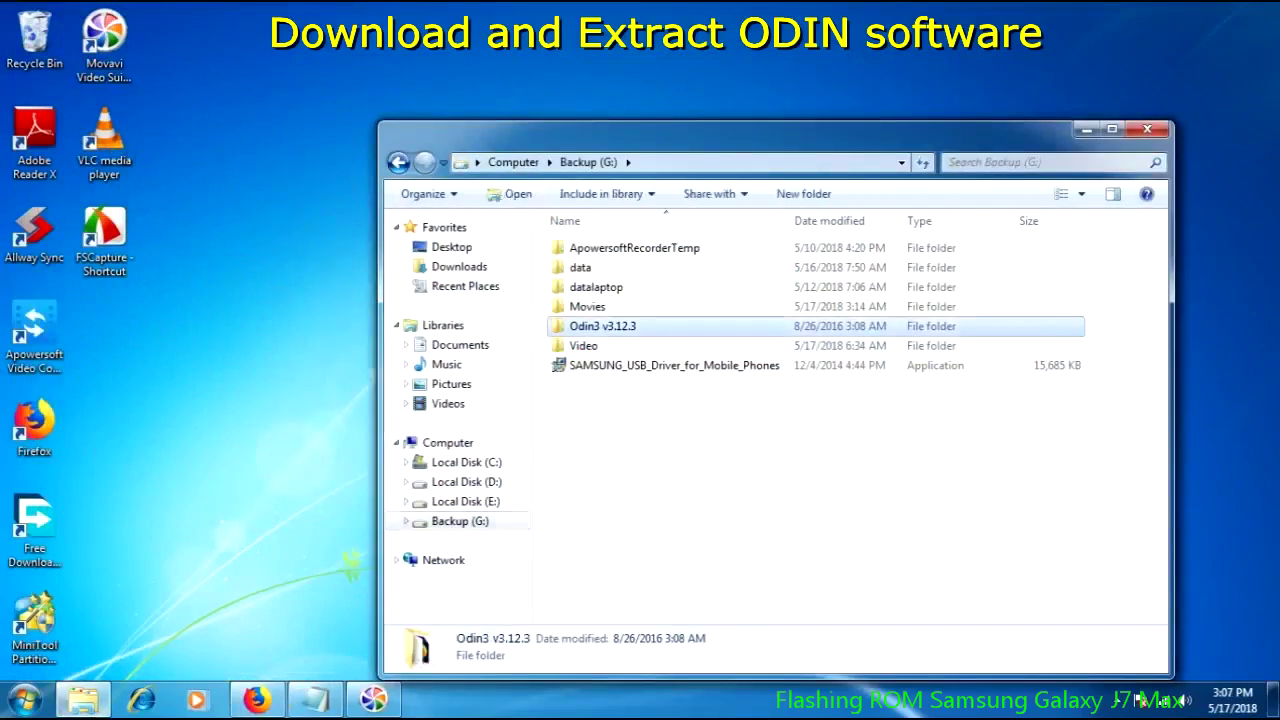
key(Return)
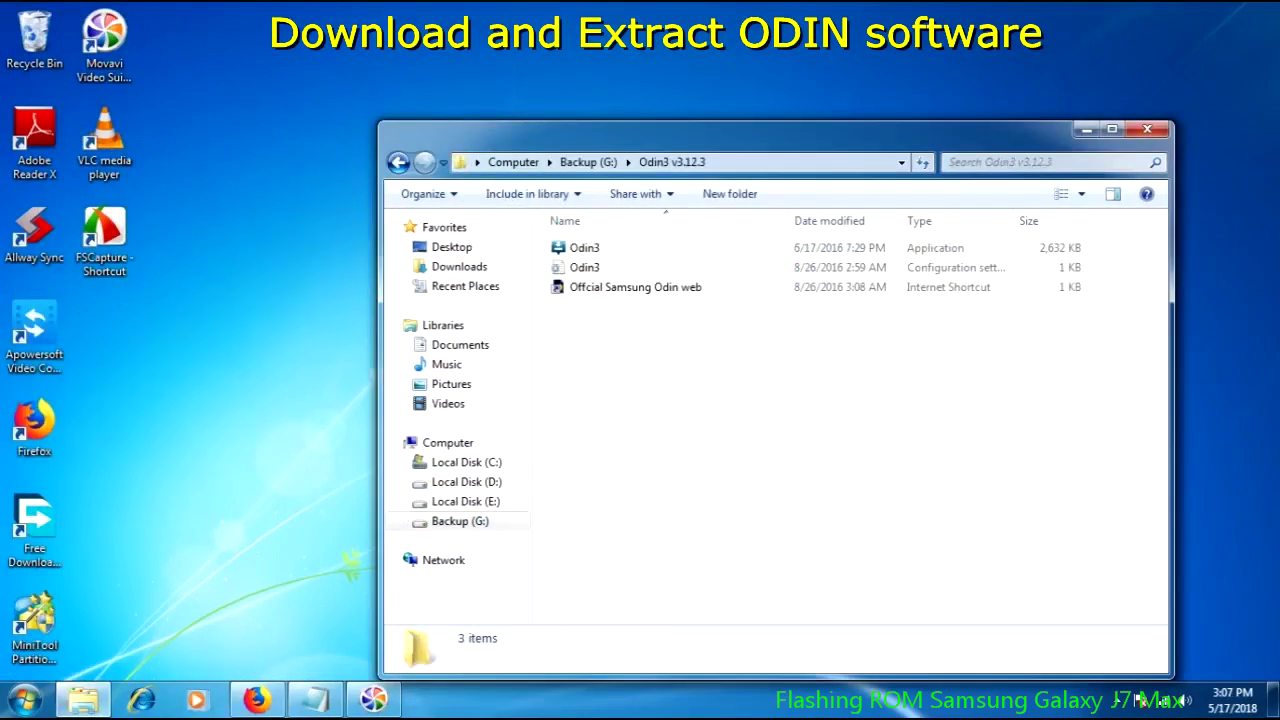
drag(700, 129, 574, 88)
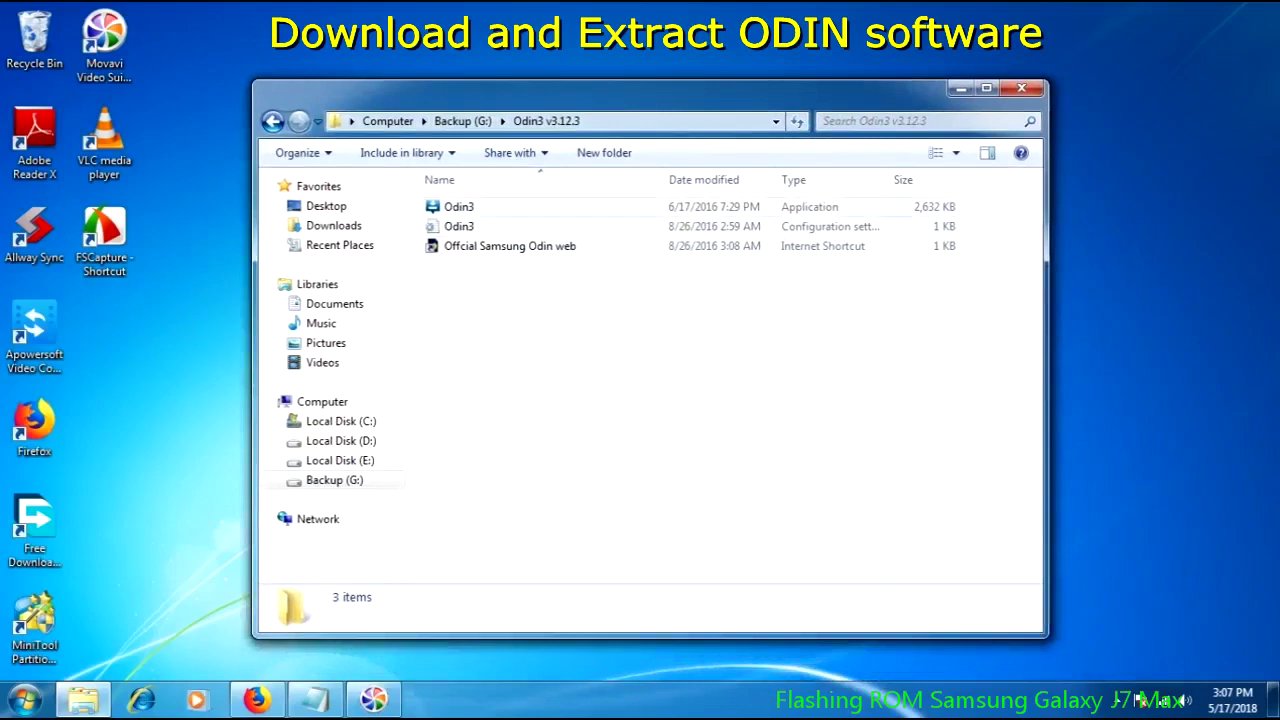
click(458, 206)
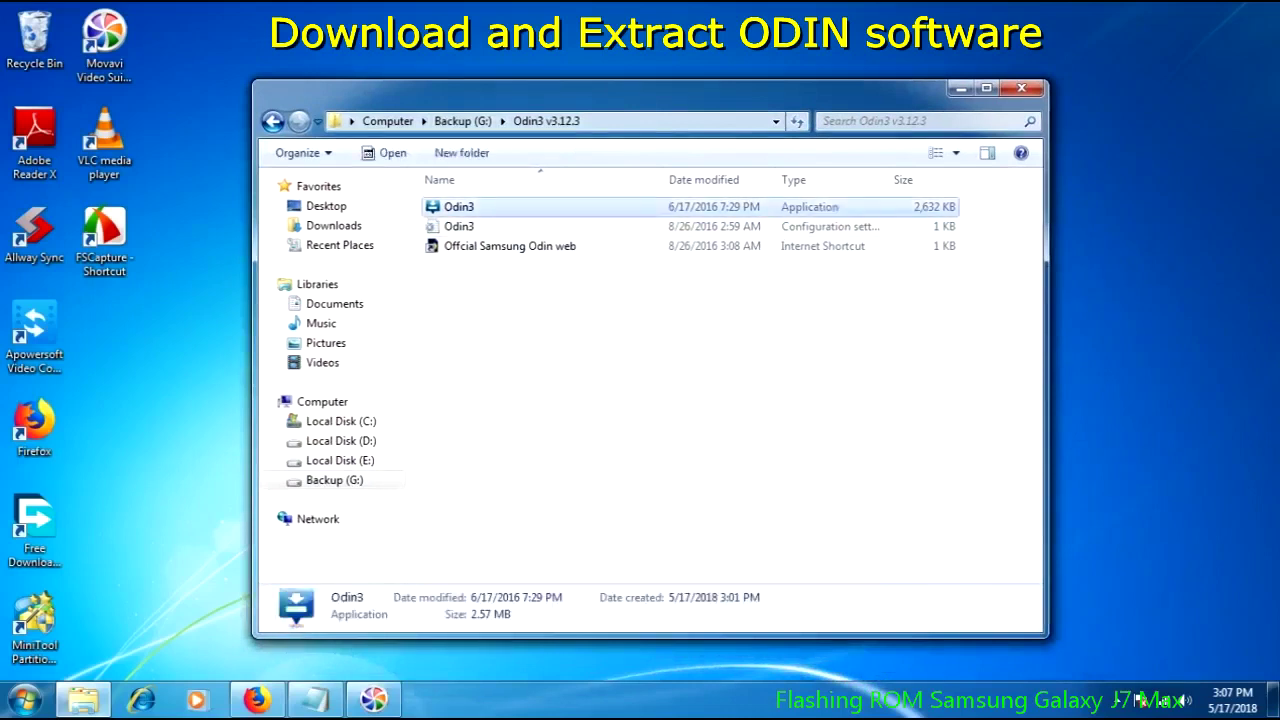
key(Return)
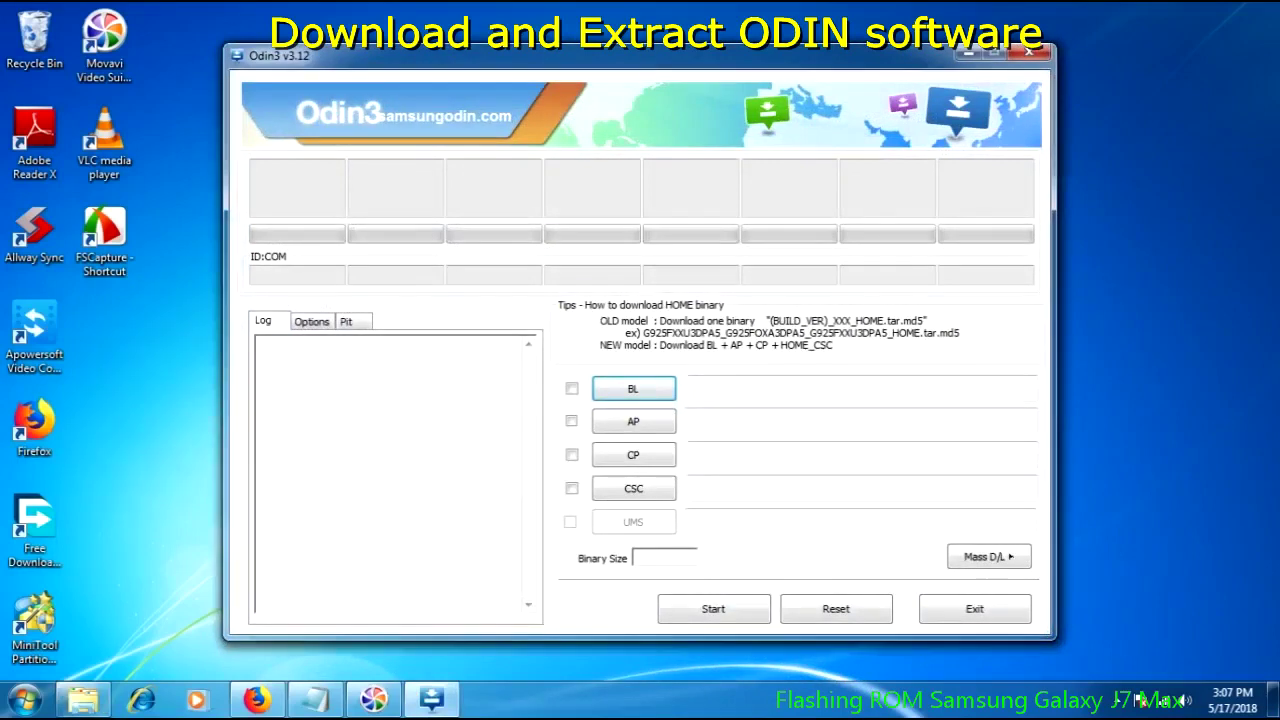
- Review Odin's flashing options and the Pit section without changing any setting
click(311, 321)
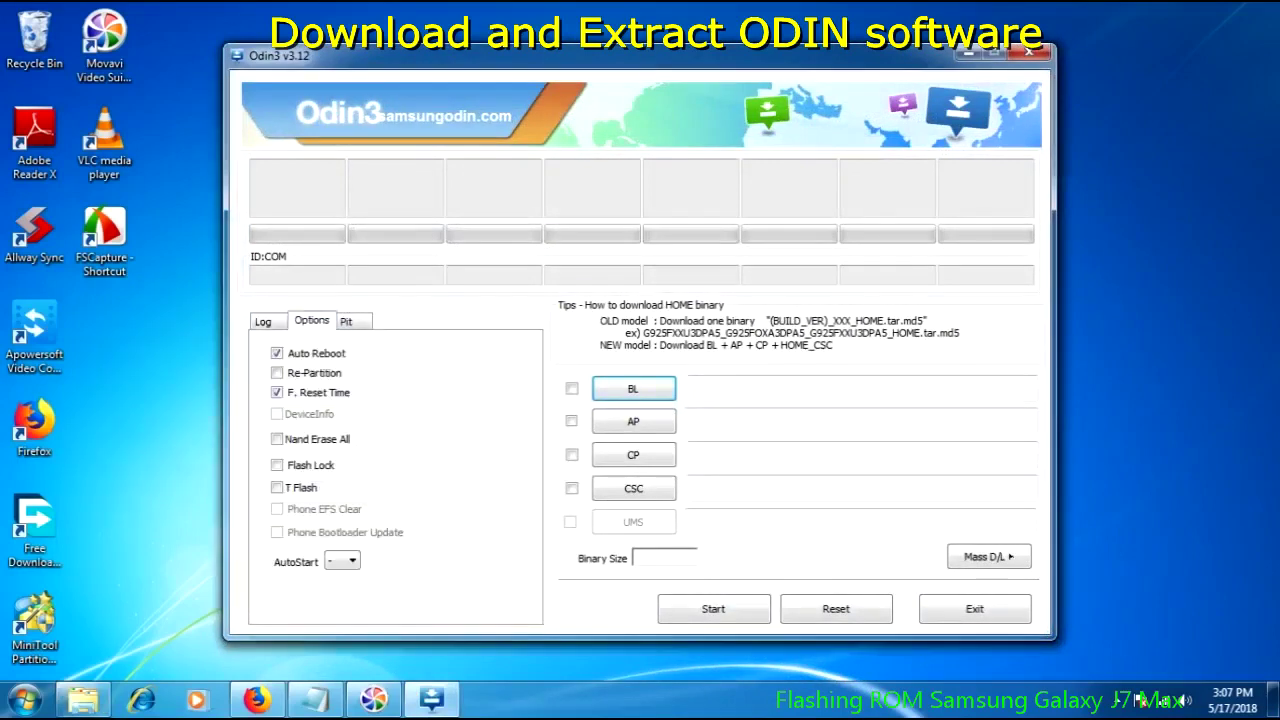
click(346, 321)
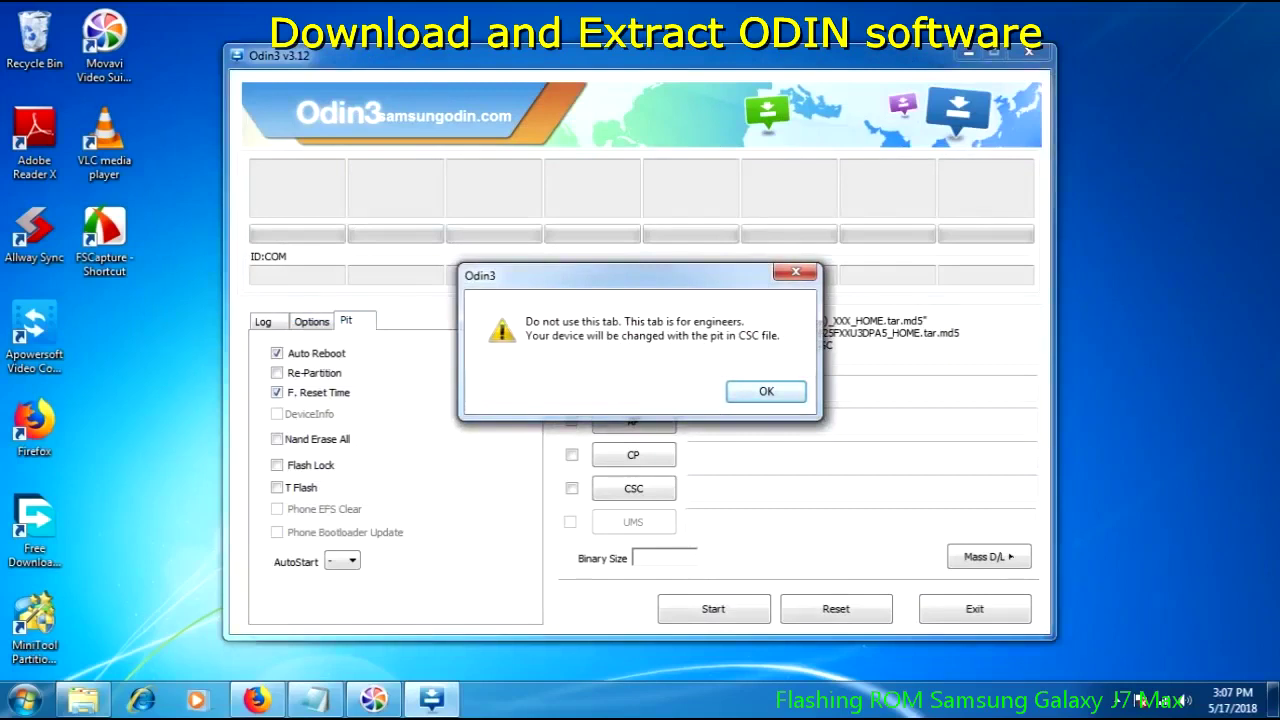
key(Return)
key(ctrl+shift+Tab)
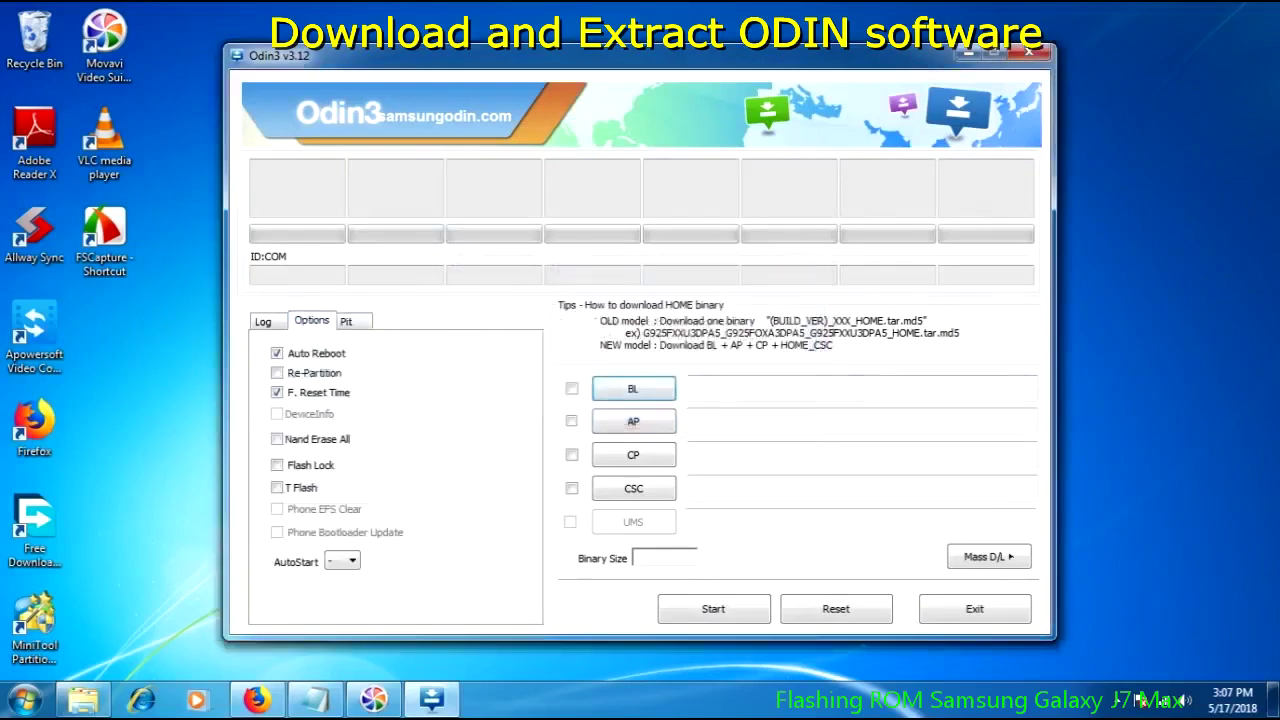
key(ctrl+shift+Tab)
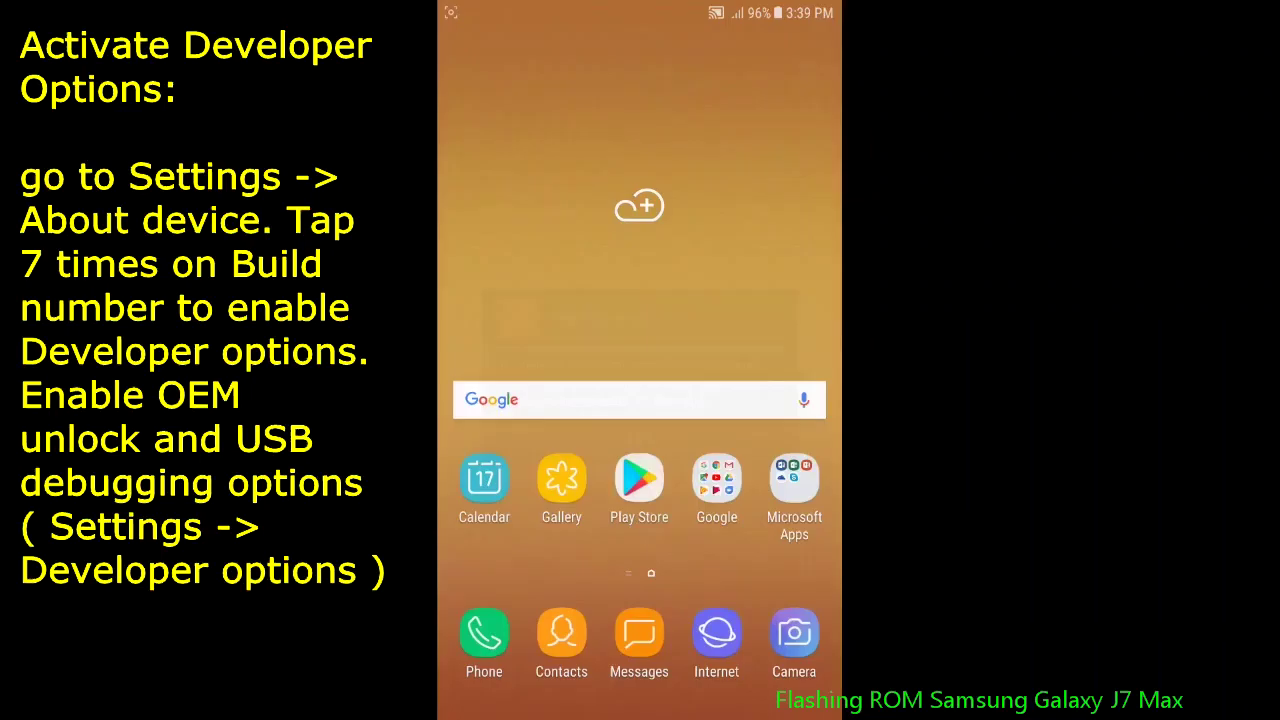
- Switch to the Samsung phone and open Software information under About phone in its Settings
drag(651, 573, 680, 440)
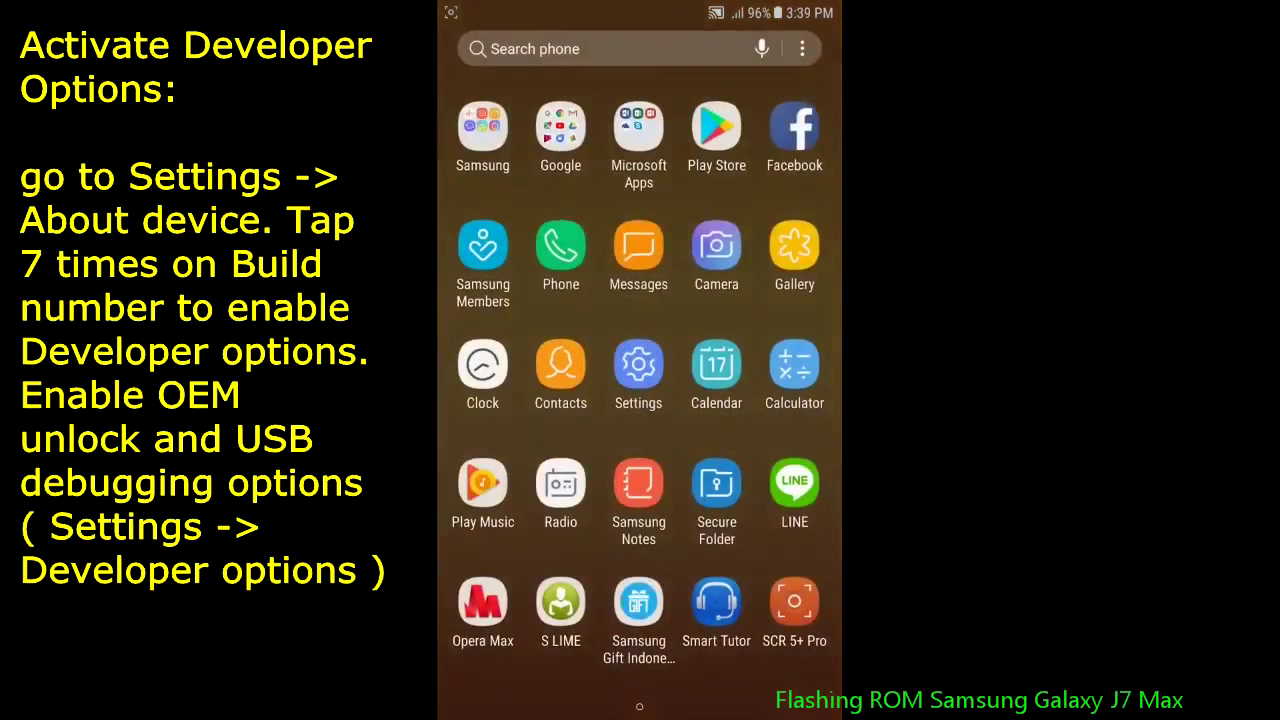
click(638, 364)
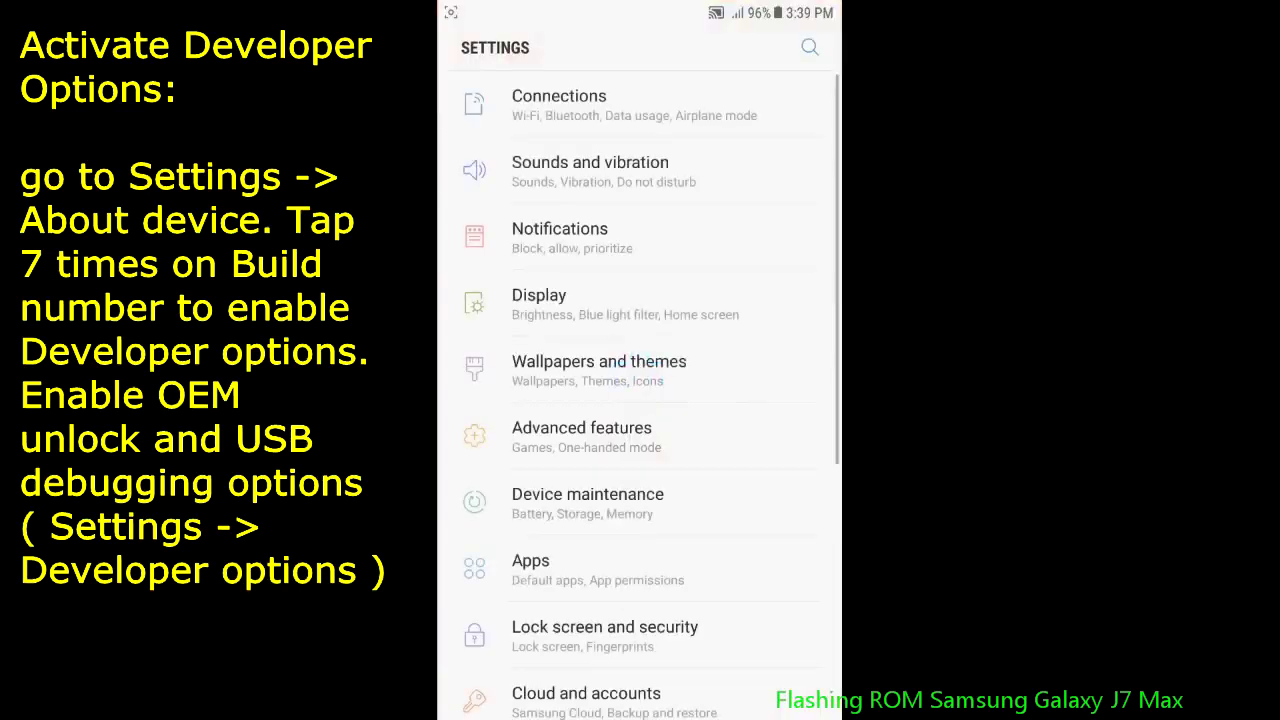
drag(700, 550, 750, 330)
drag(708, 537, 708, 360)
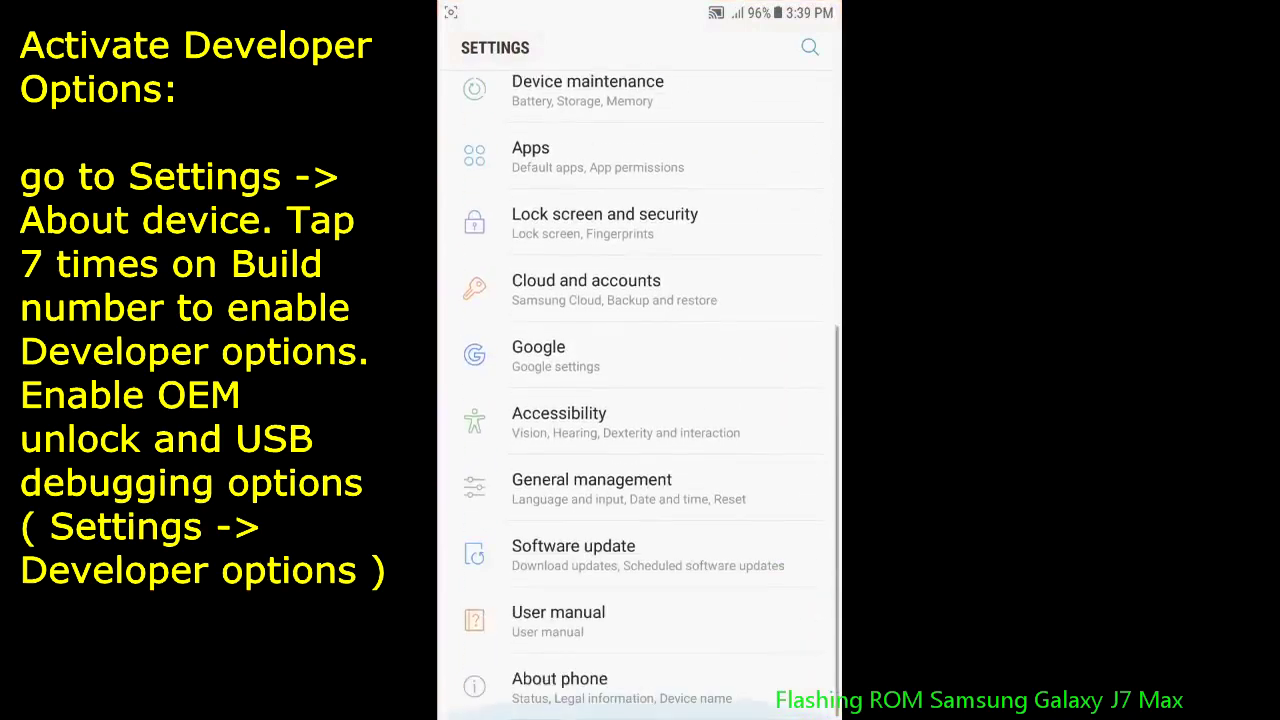
click(633, 677)
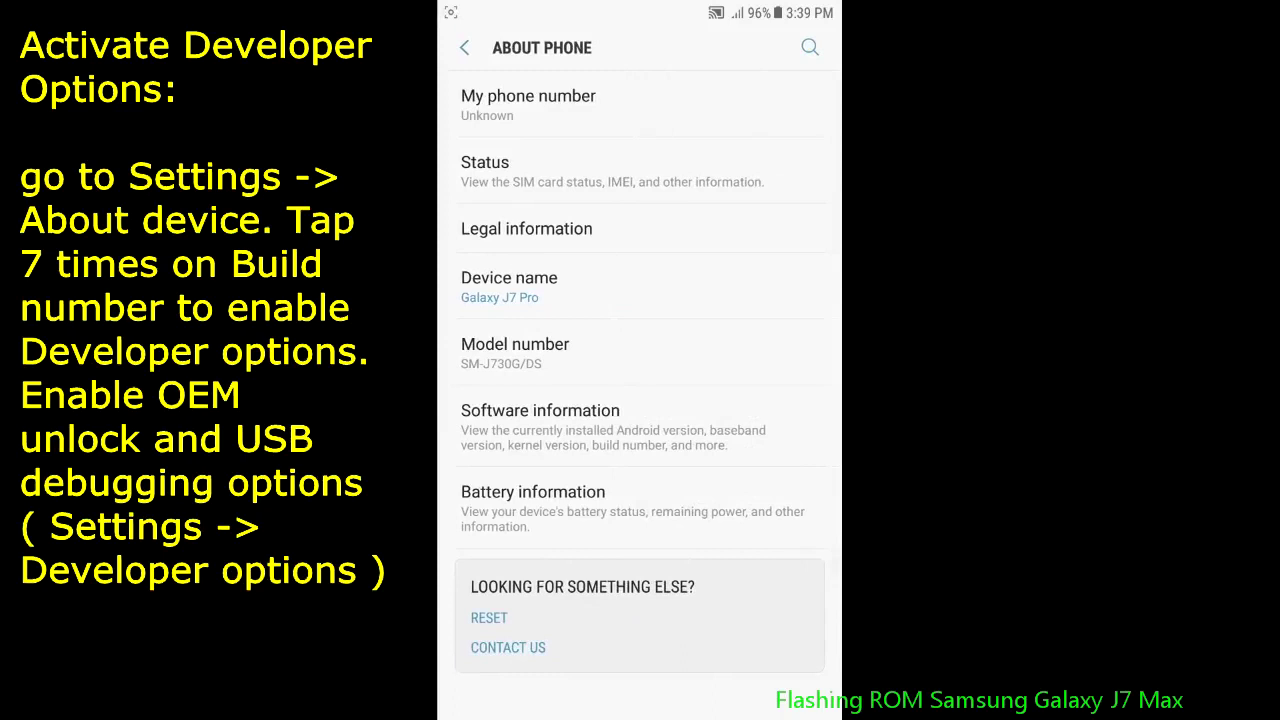
click(644, 424)
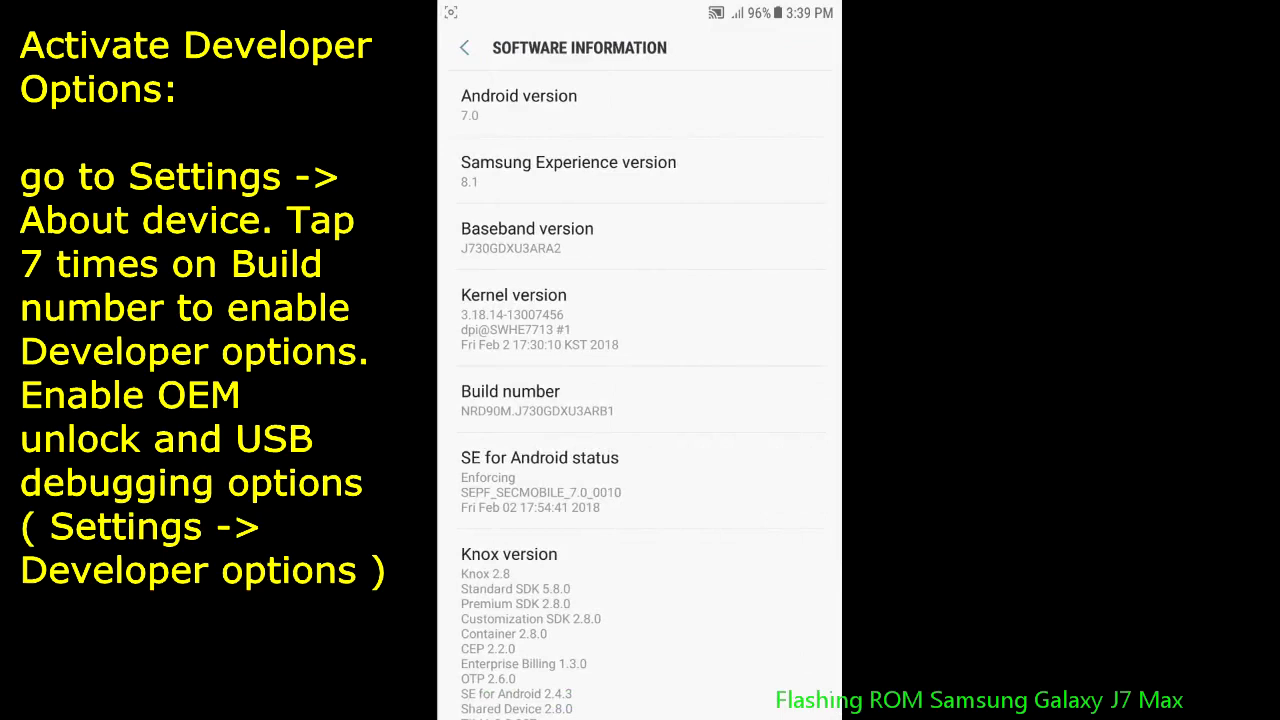
- Enable the phone's Developer options by activating the Build number entry seven times
drag(670, 417, 666, 534)
click(627, 398)
click(687, 399)
click(696, 397)
click(703, 403)
click(706, 402)
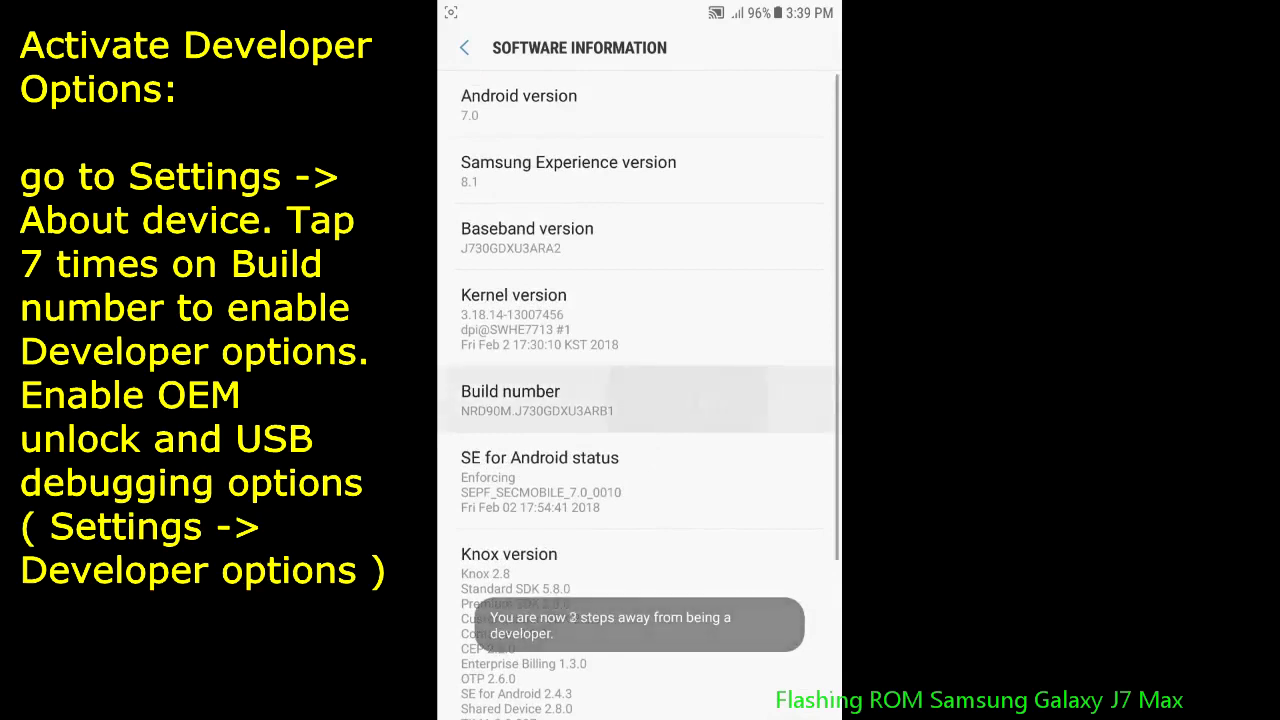
click(713, 396)
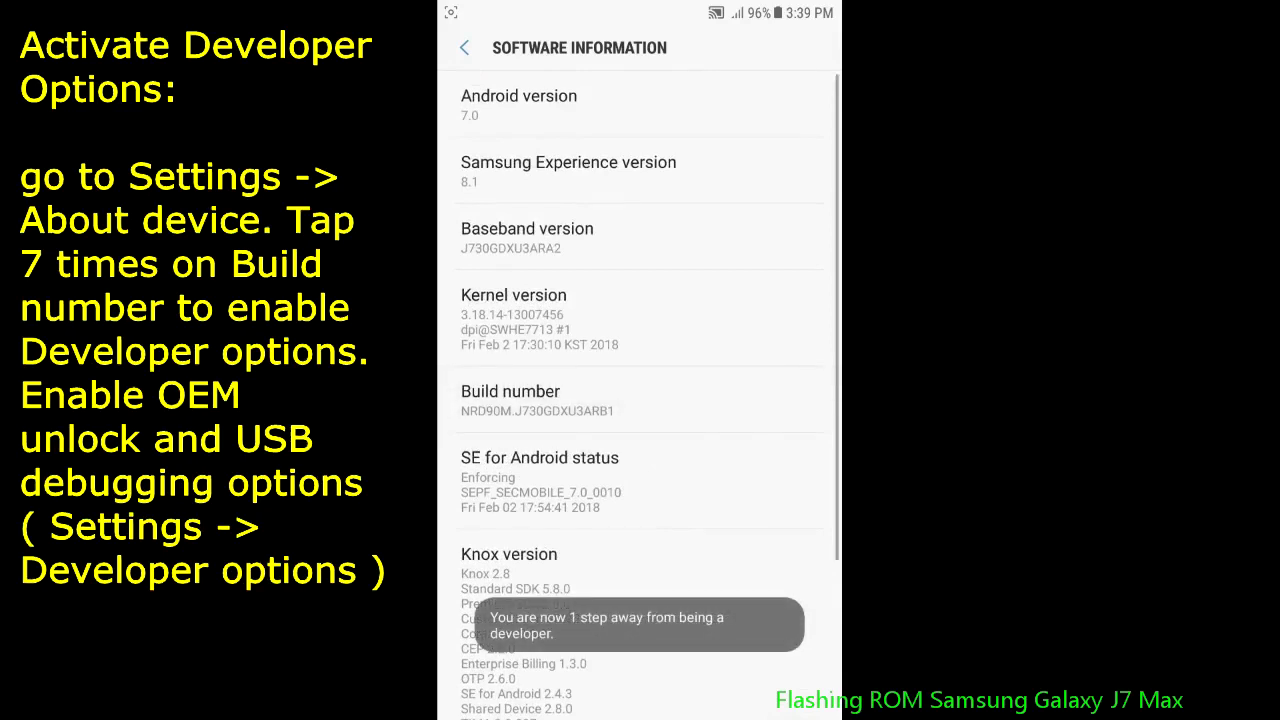
click(694, 405)
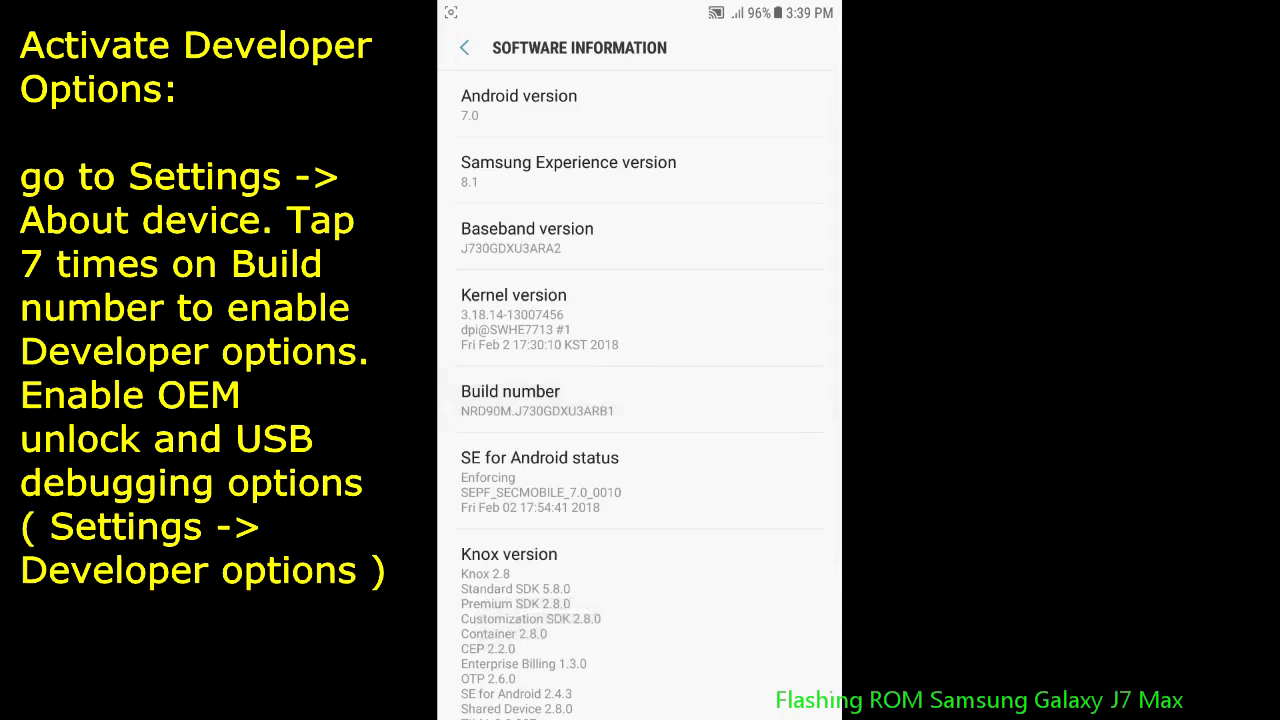
- Return from Software information to the main phone Settings and open Developer options
key(Escape)
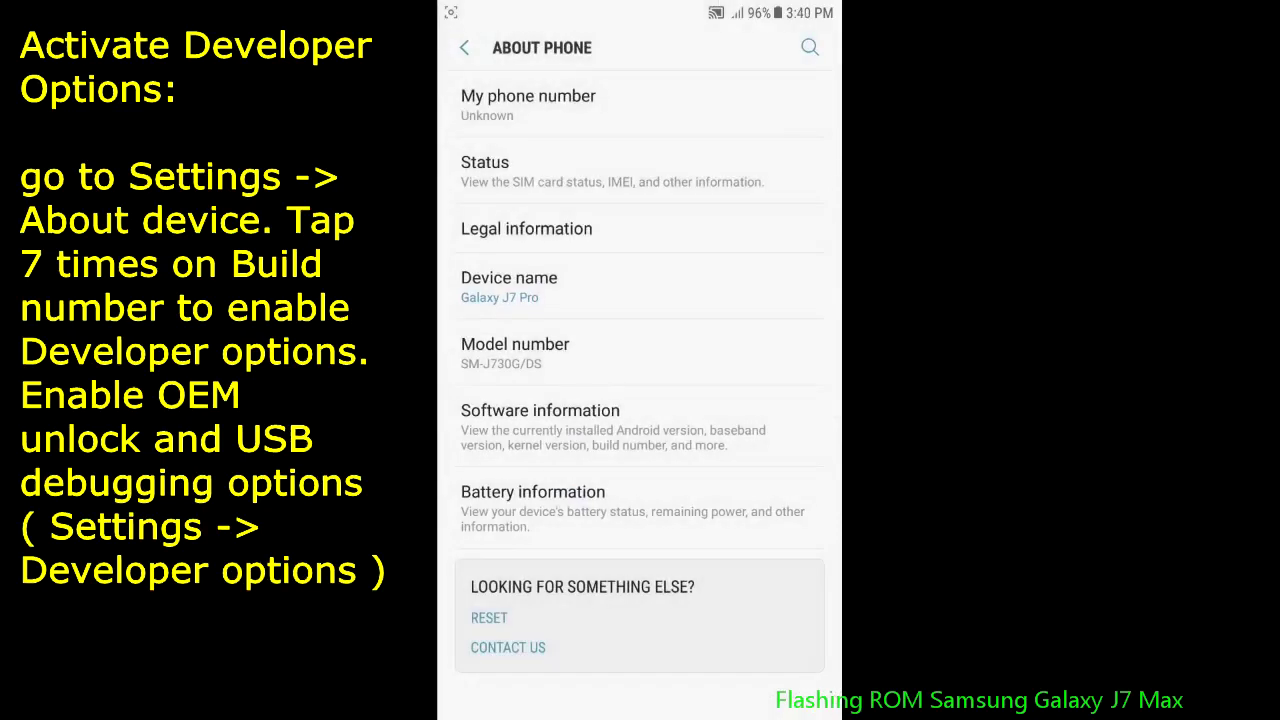
key(Escape)
drag(702, 601, 728, 500)
click(677, 682)
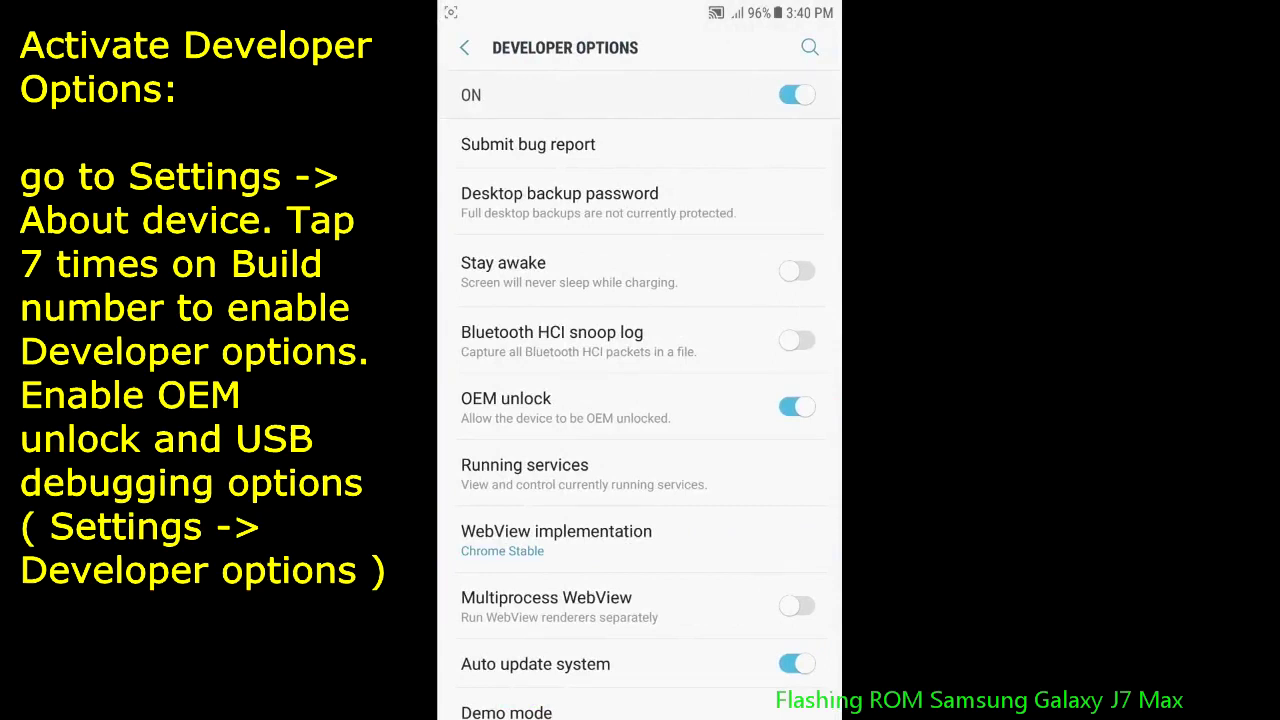
- Enable USB debugging in the Debugging section of Developer options and allow it
mouse_move(709, 523)
mouse_down()
mouse_move(726, 469)
mouse_move(712, 558)
mouse_move(740, 517)
mouse_up()
drag(768, 590, 770, 452)
drag(728, 549, 730, 477)
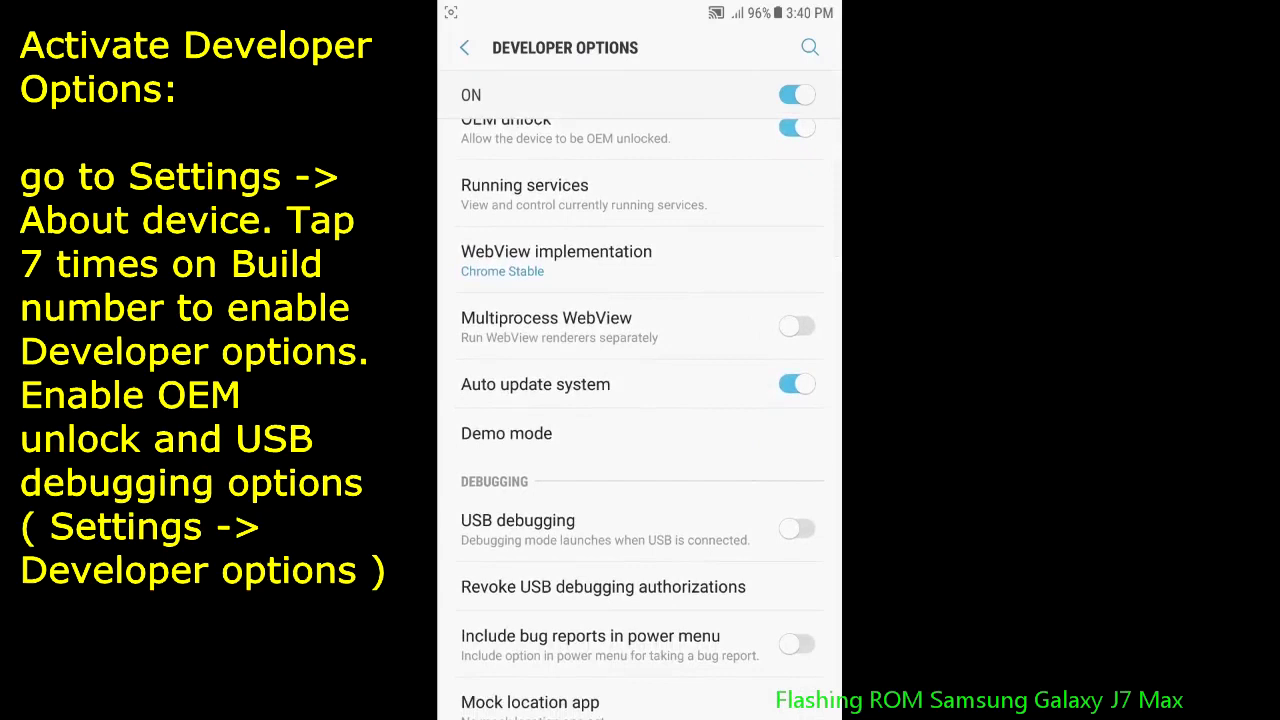
click(797, 528)
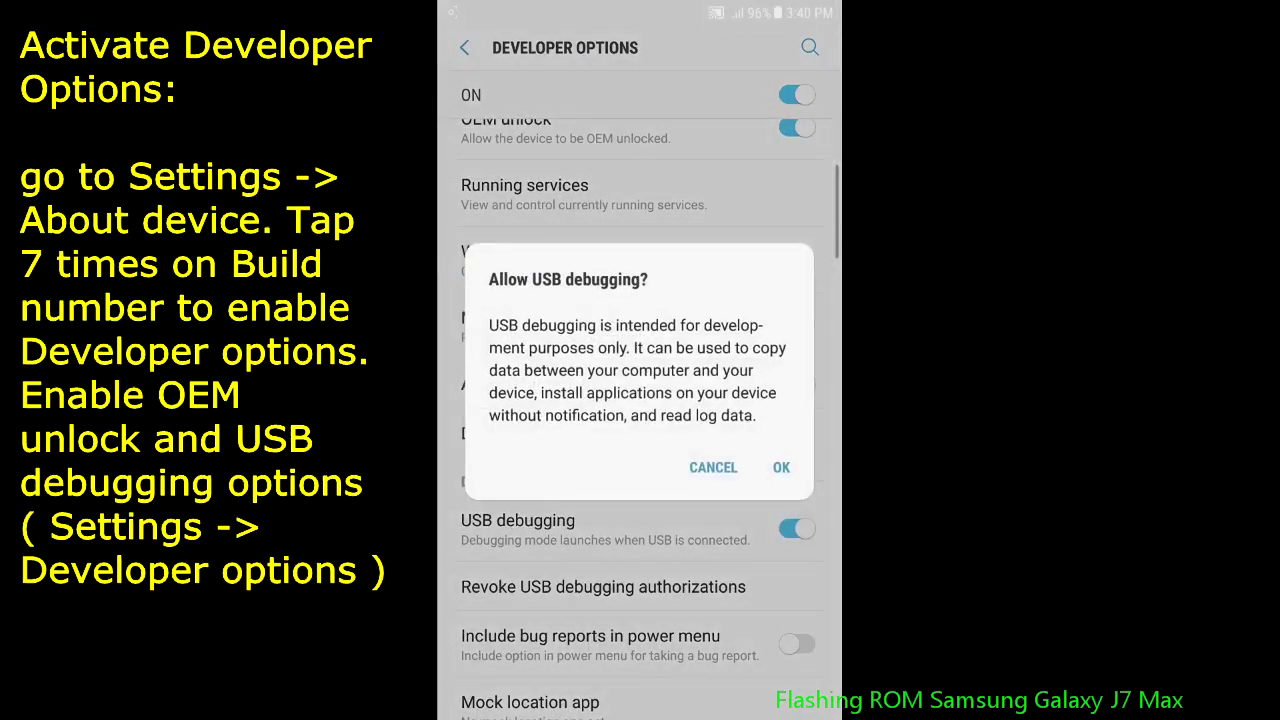
click(781, 467)
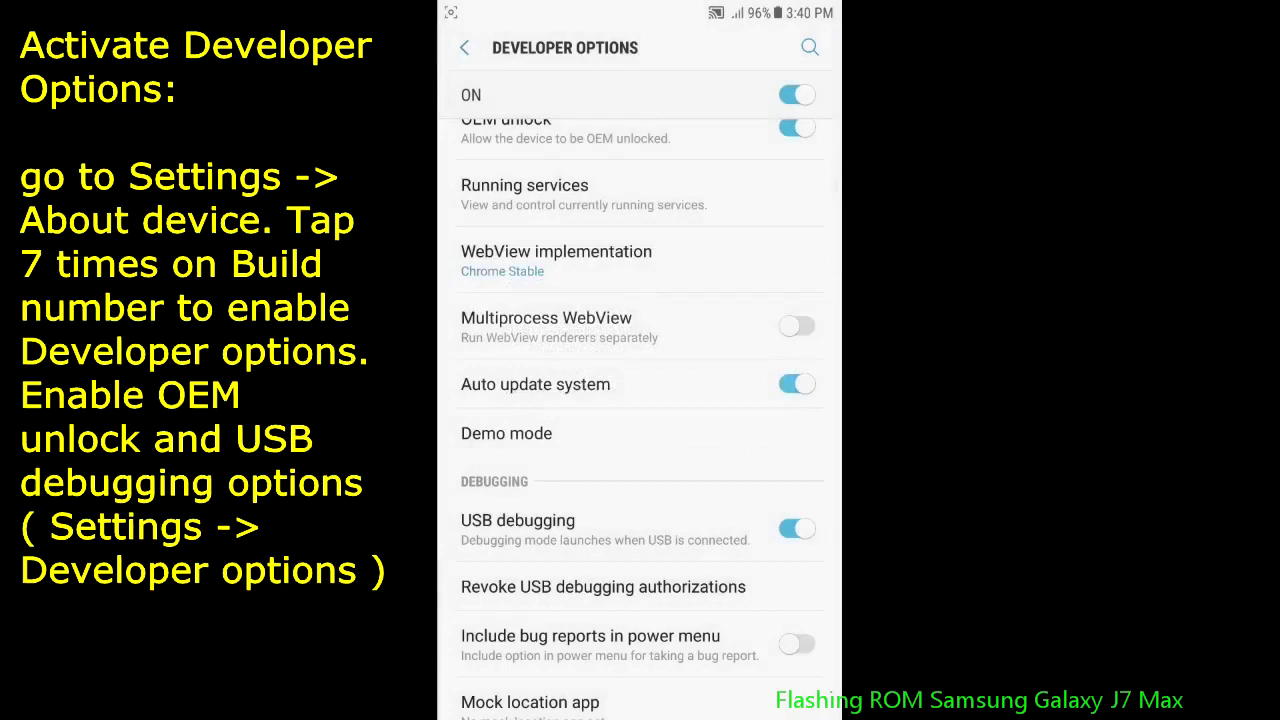
- Look through the rest of the Developer options list without changing any setting
drag(686, 433, 686, 554)
mouse_move(714, 435)
mouse_down()
mouse_move(703, 528)
mouse_move(711, 451)
mouse_move(703, 528)
mouse_move(720, 560)
mouse_move(712, 440)
mouse_up()
drag(697, 549, 746, 432)
mouse_move(725, 560)
mouse_down()
mouse_move(737, 460)
mouse_move(730, 250)
mouse_move(741, 450)
mouse_up()
scroll(724, 489, down, 3)
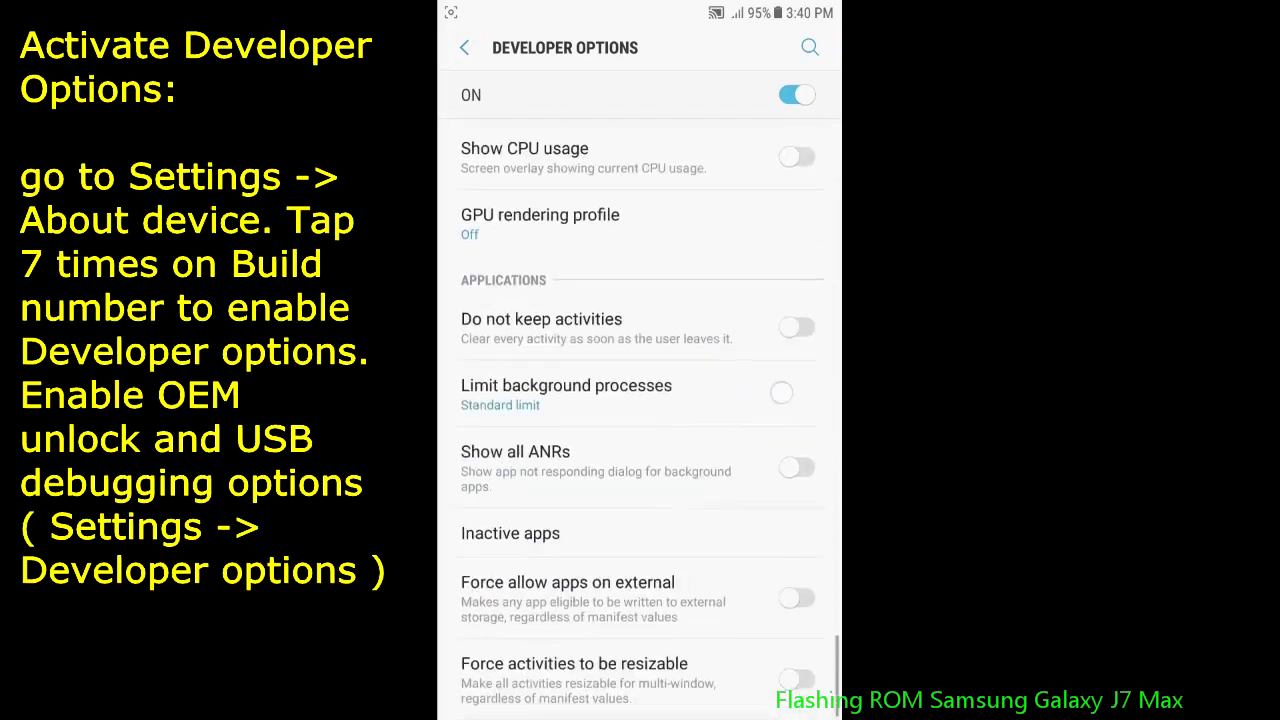
scroll(709, 449, down, 10)
scroll(683, 593, up, 10)
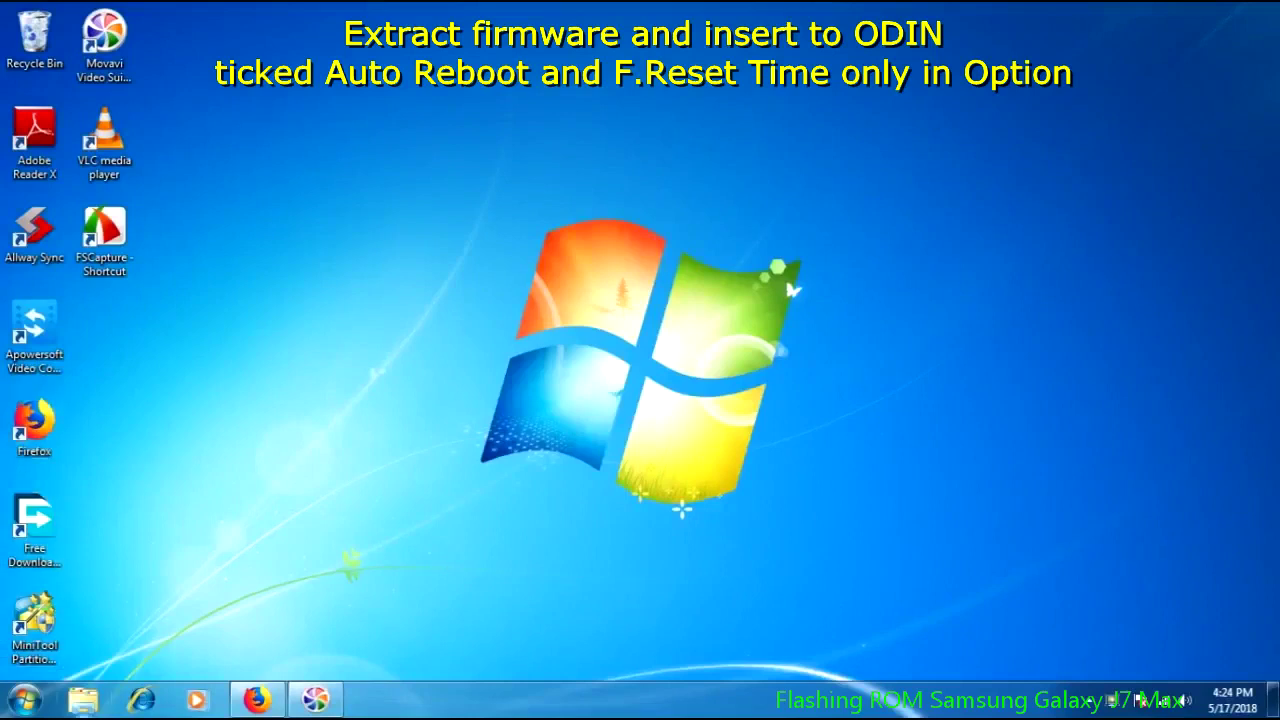
- Switch to Windows Explorer on the PC and open the SM-J730G firmware ZIP from Backup (G:) in WinRAR, dismissing the purchase reminder
click(83, 700)
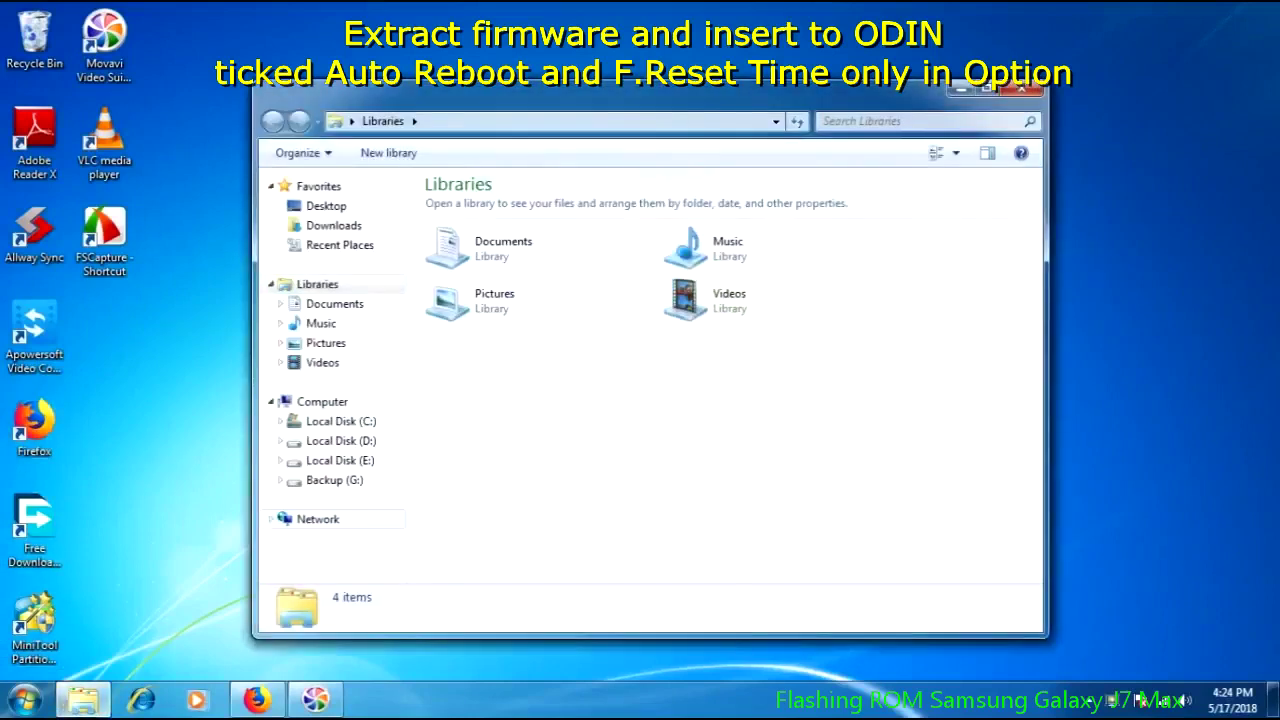
click(334, 480)
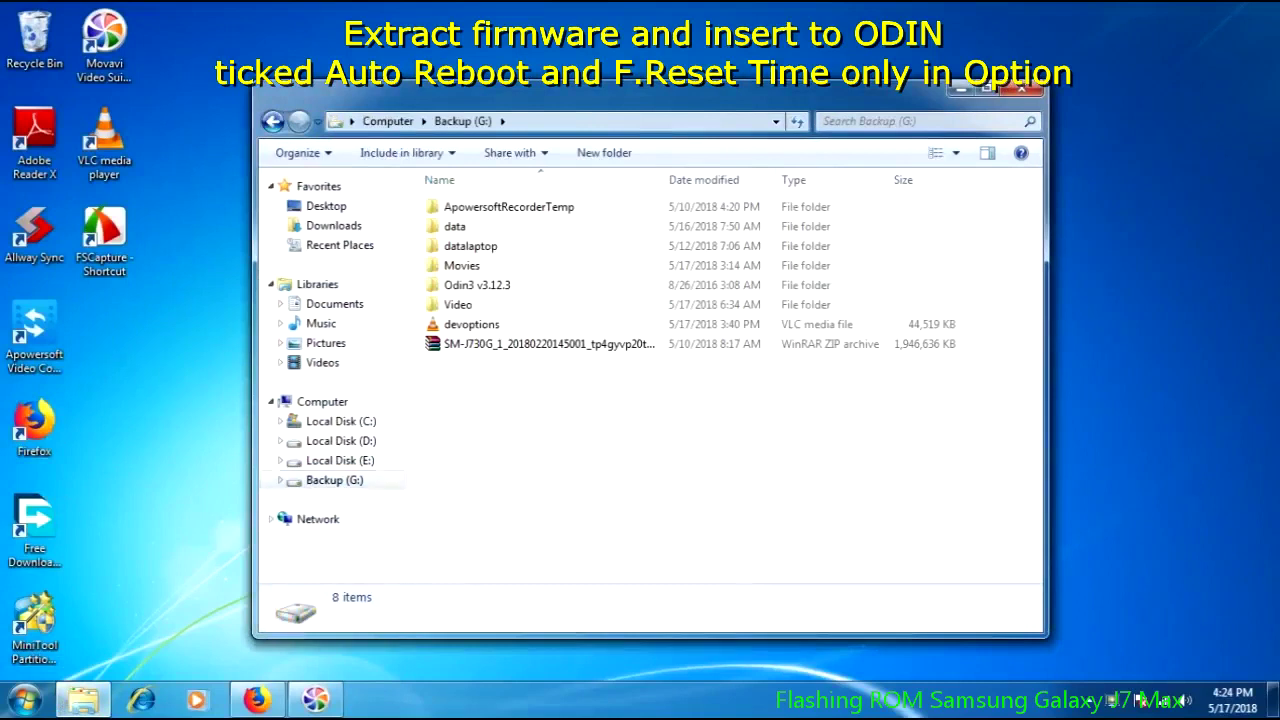
click(549, 343)
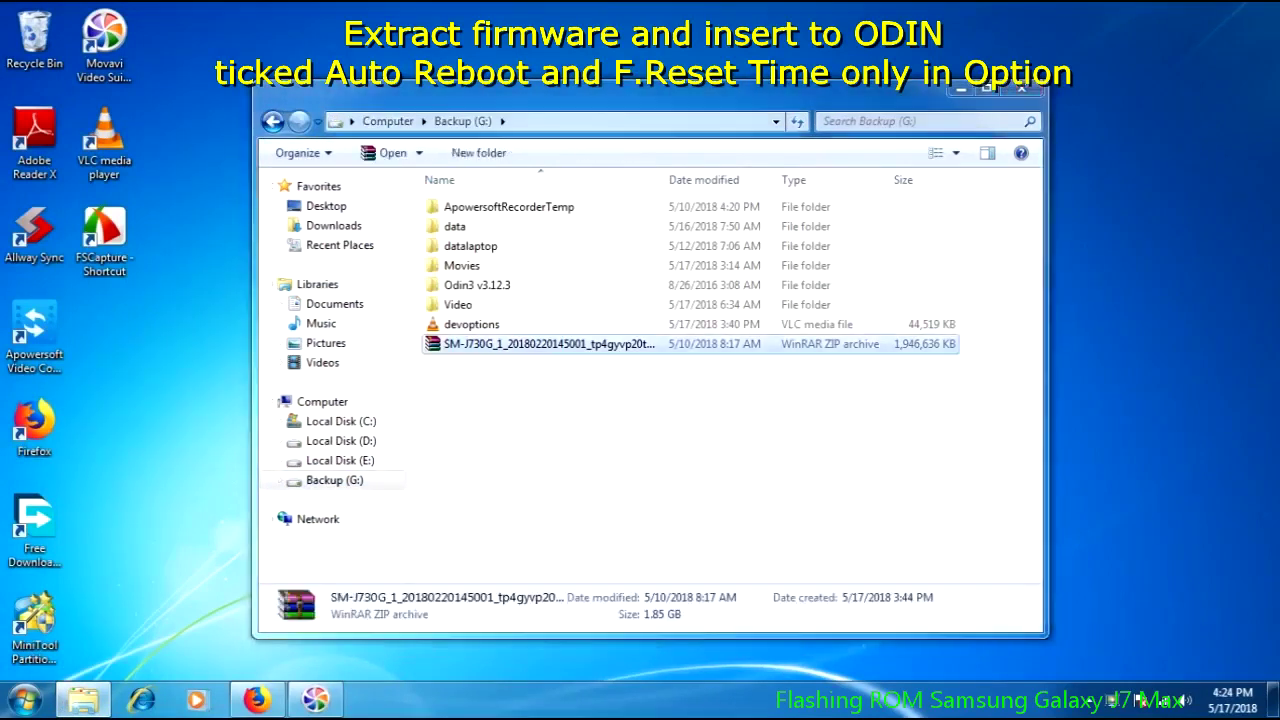
key(Return)
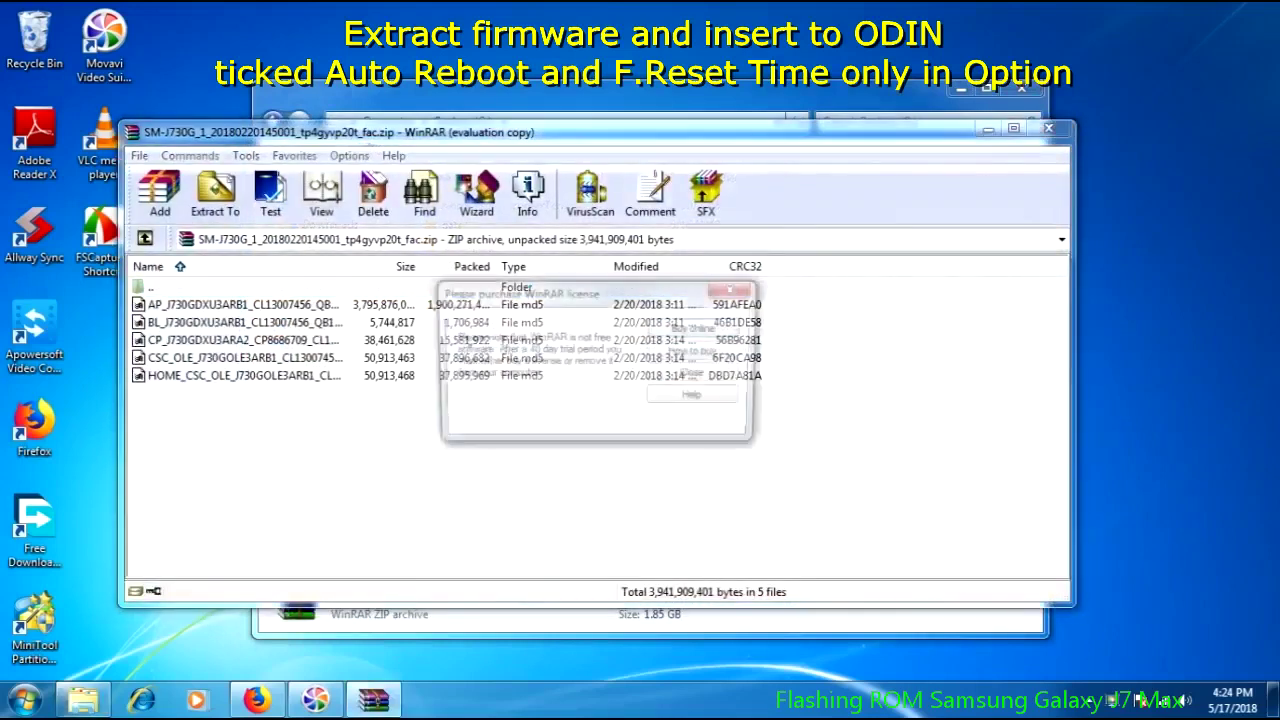
key(Return)
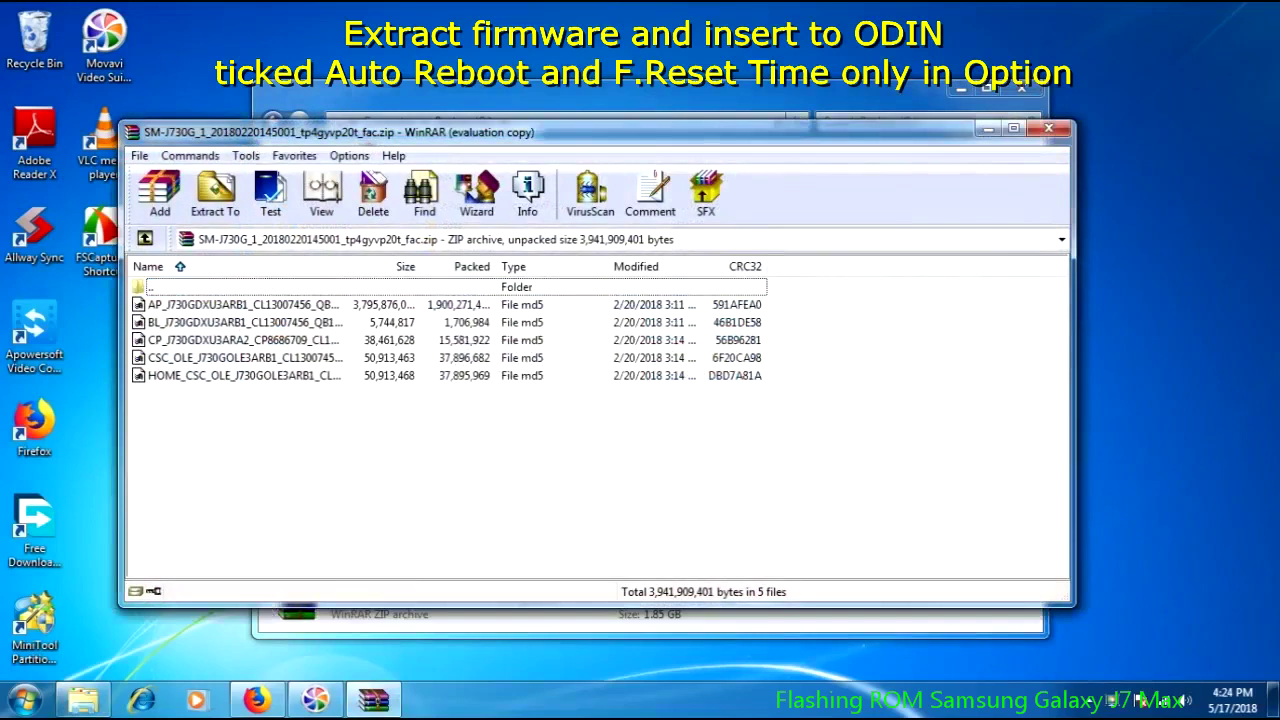
- Inspect the AP, BL, CP, CSC and HOME_CSC firmware files in the archive, leaving none selected
click(240, 304)
click(240, 322)
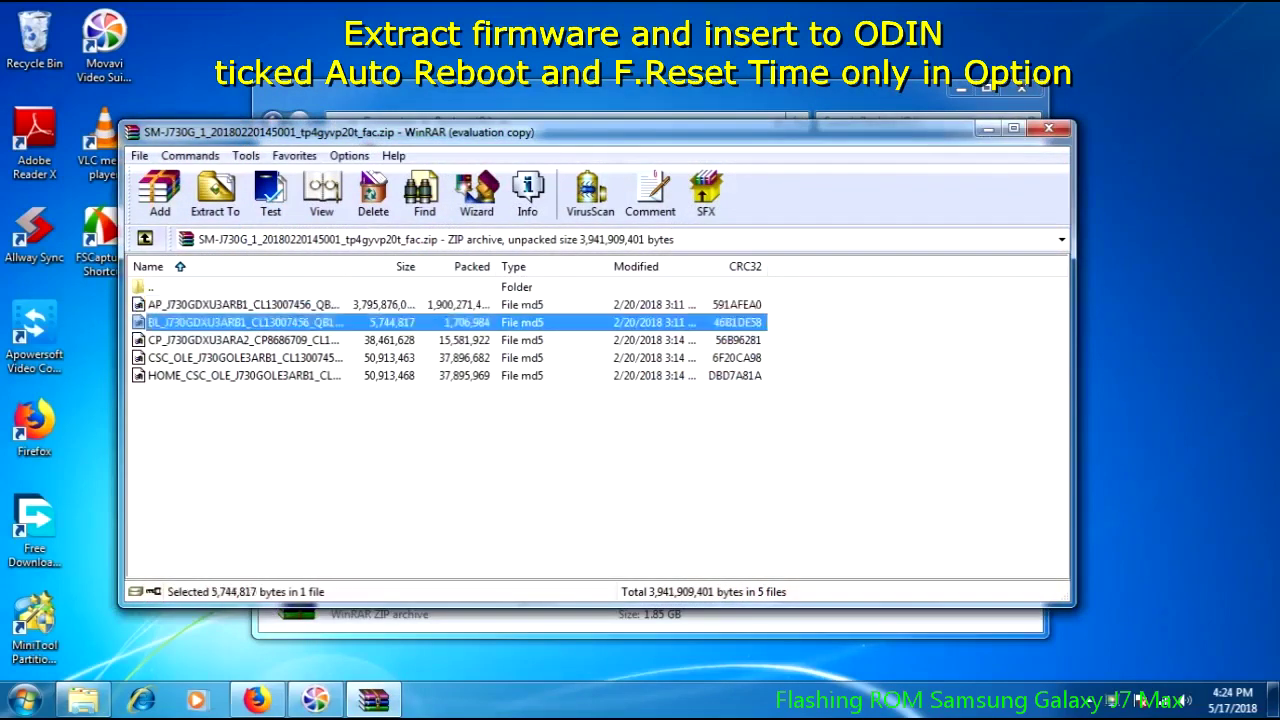
click(240, 340)
click(240, 357)
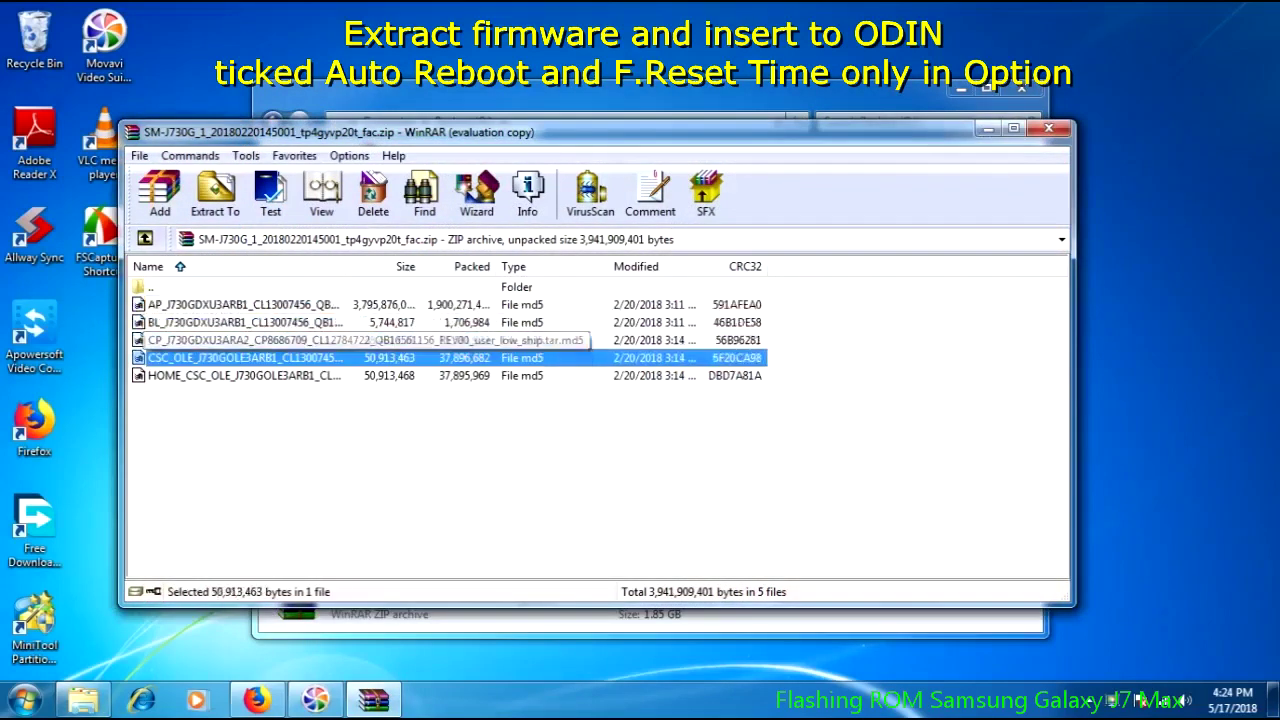
click(240, 375)
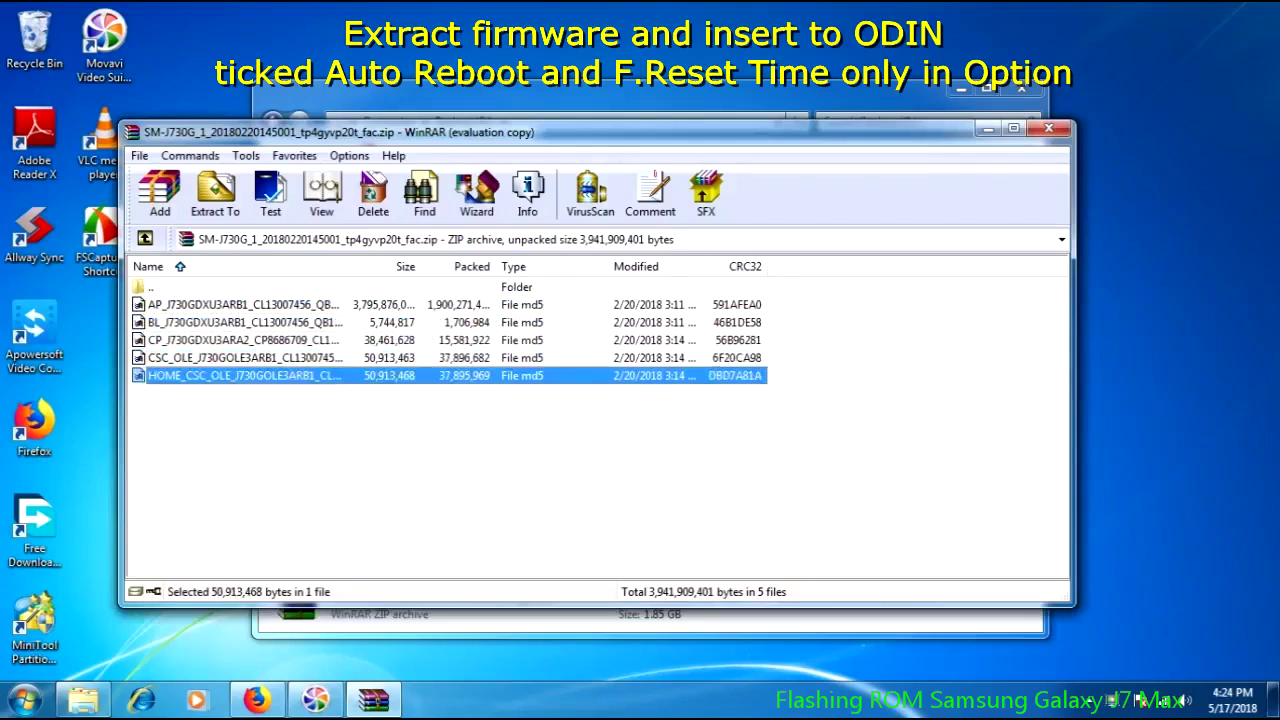
ctrl+click(240, 375)
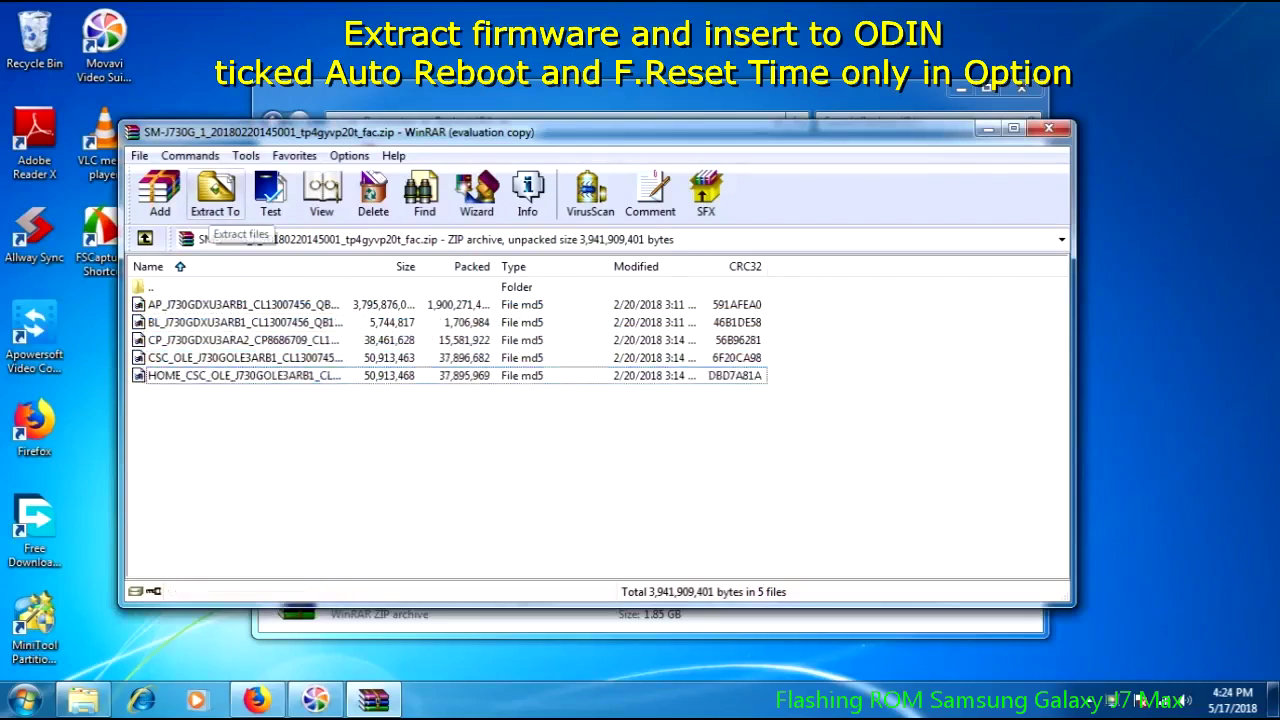
- Extract the whole firmware archive to the destination folder G:\SMJ730G_Firmware
click(215, 195)
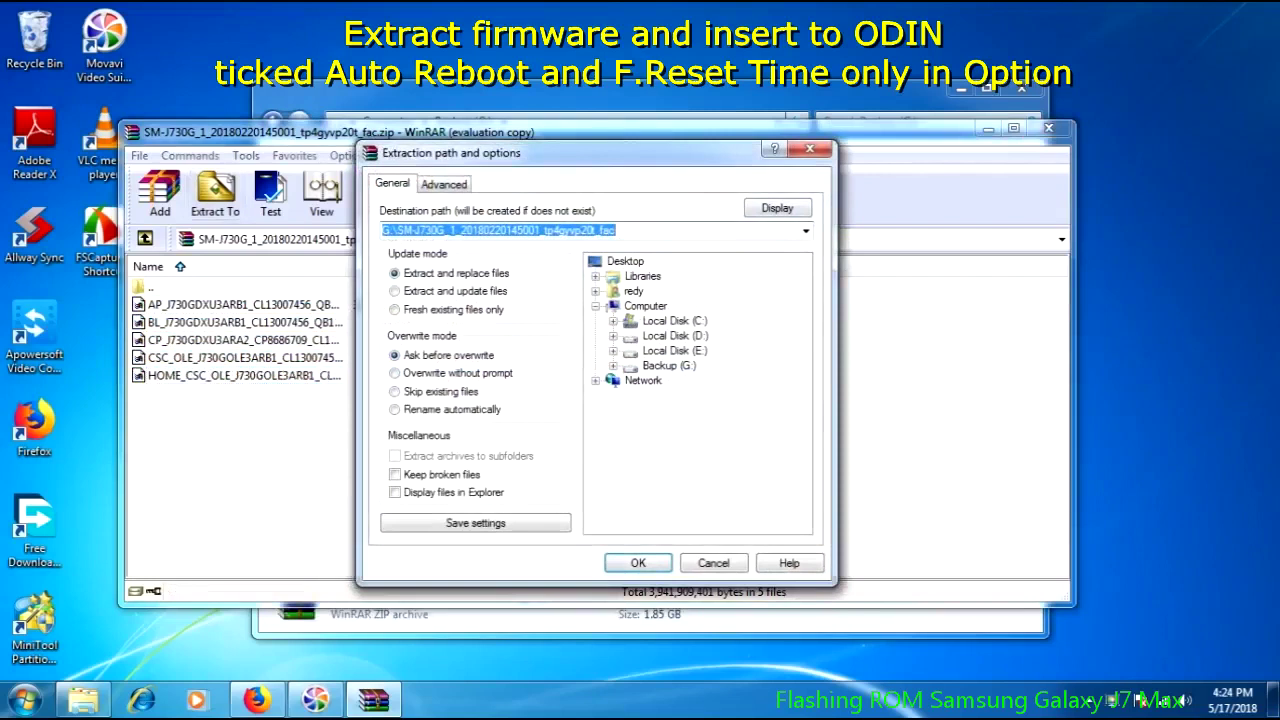
click(668, 365)
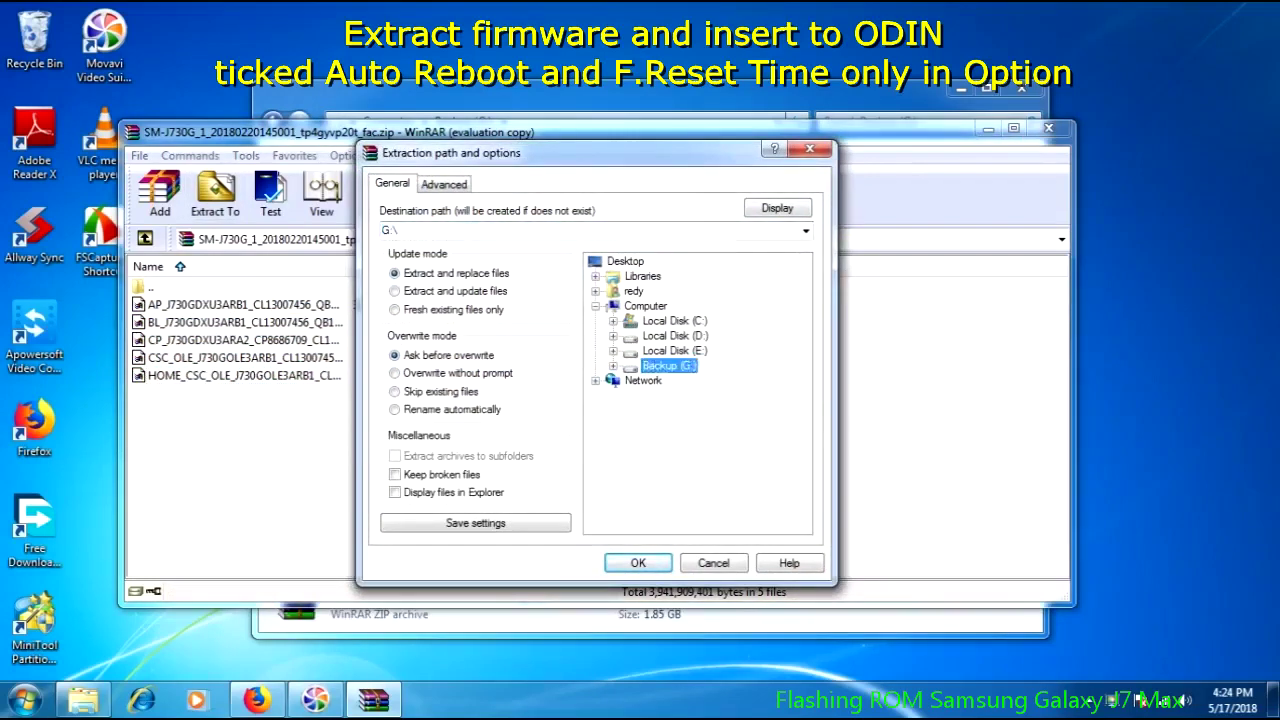
click(590, 230)
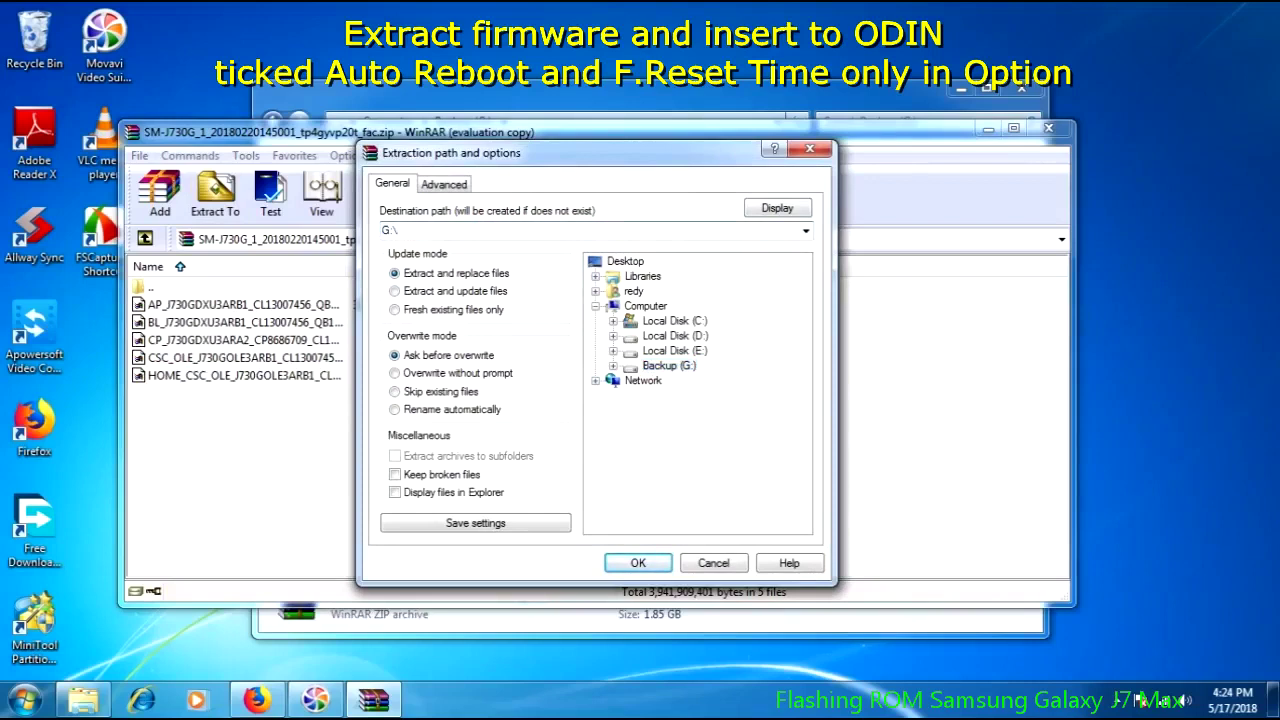
text(SM)
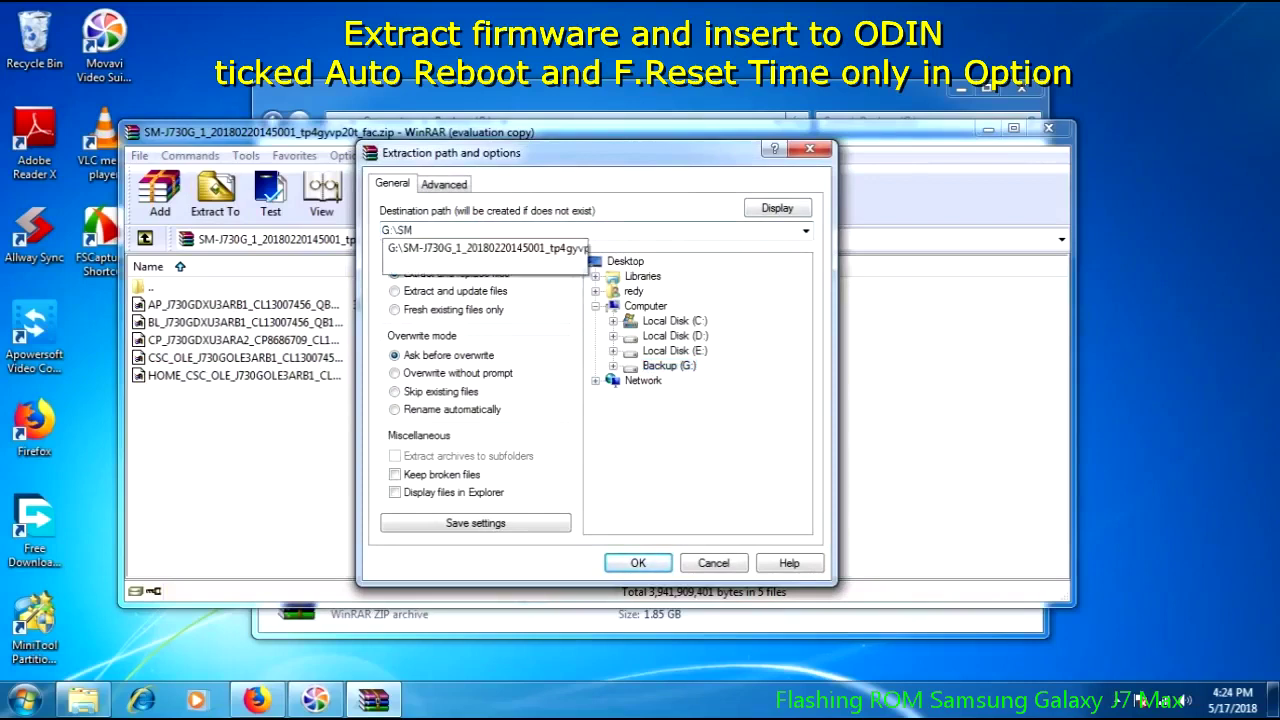
text(-J730G)
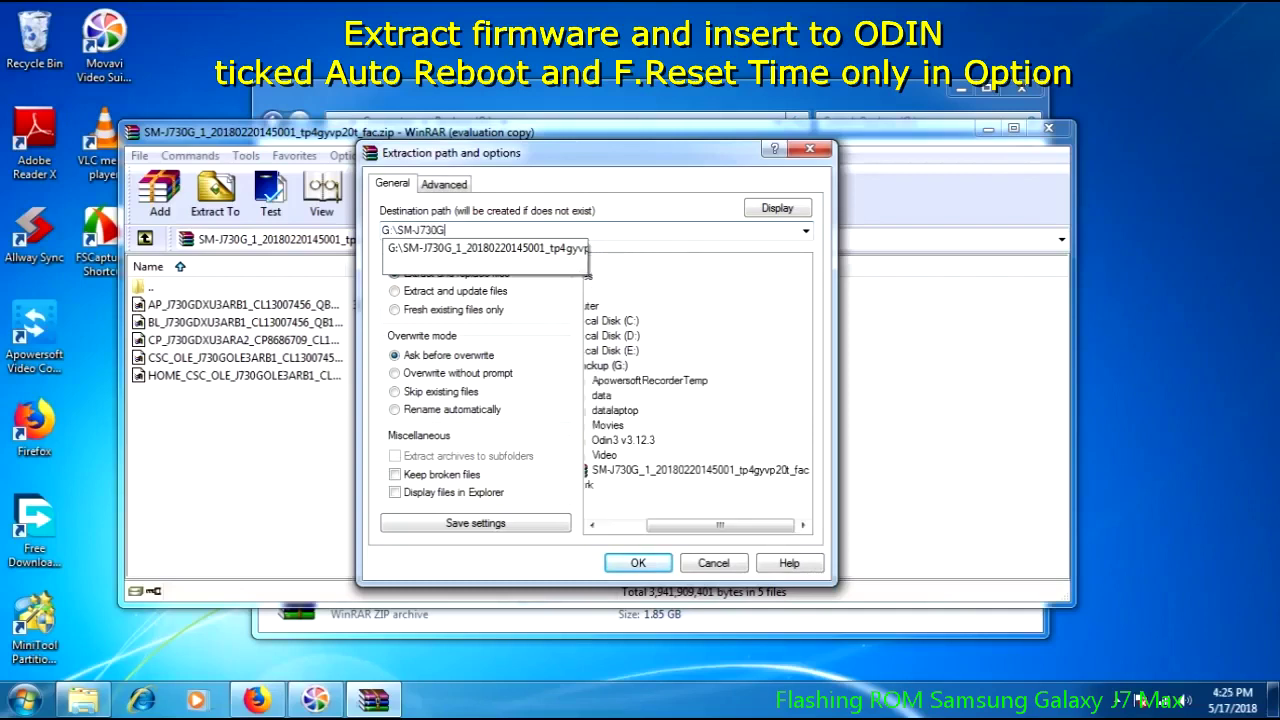
text(_Firmw)
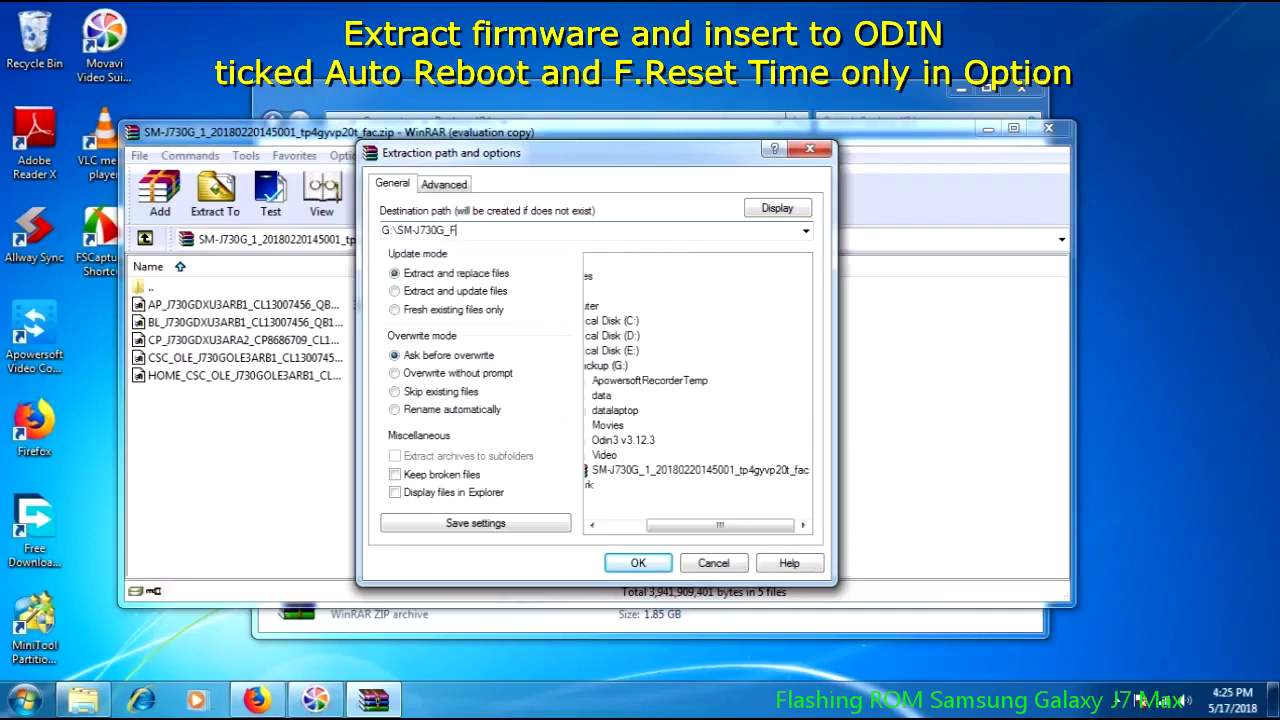
key(BackSpace)
key(BackSpace)
key(BackSpace)
key(BackSpace)
text(irmware)
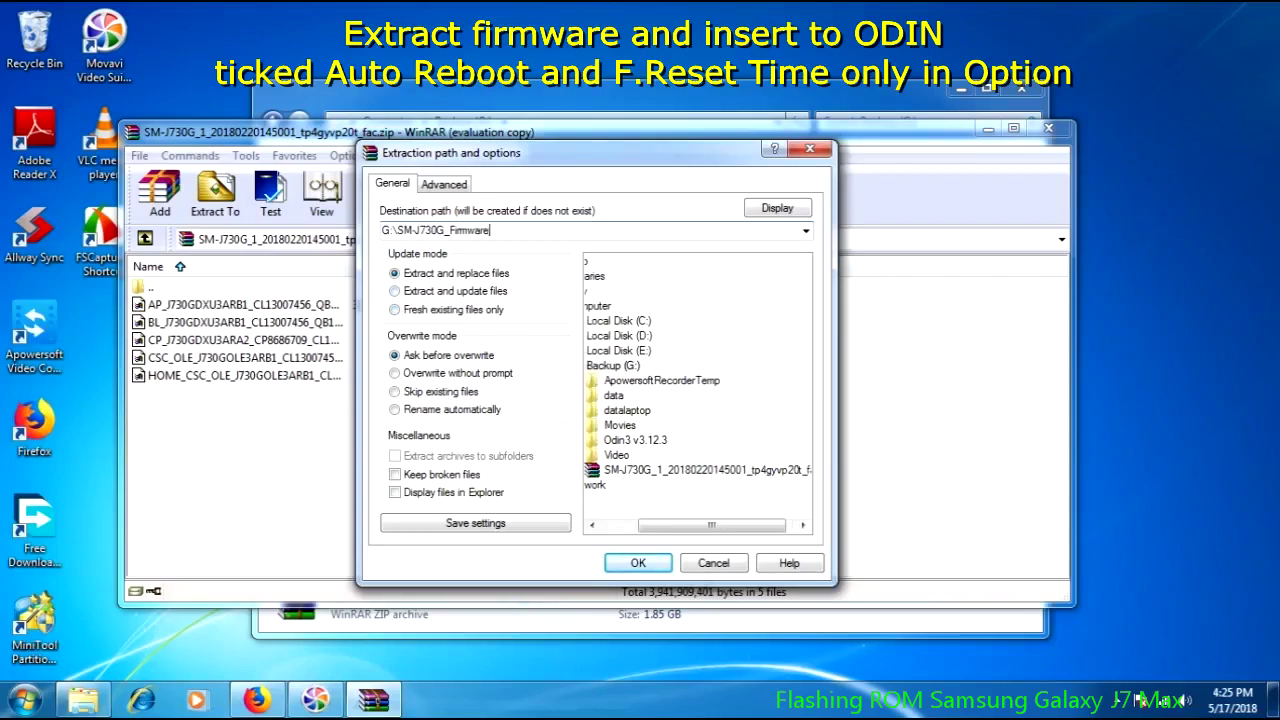
click(413, 230)
key(BackSpace)
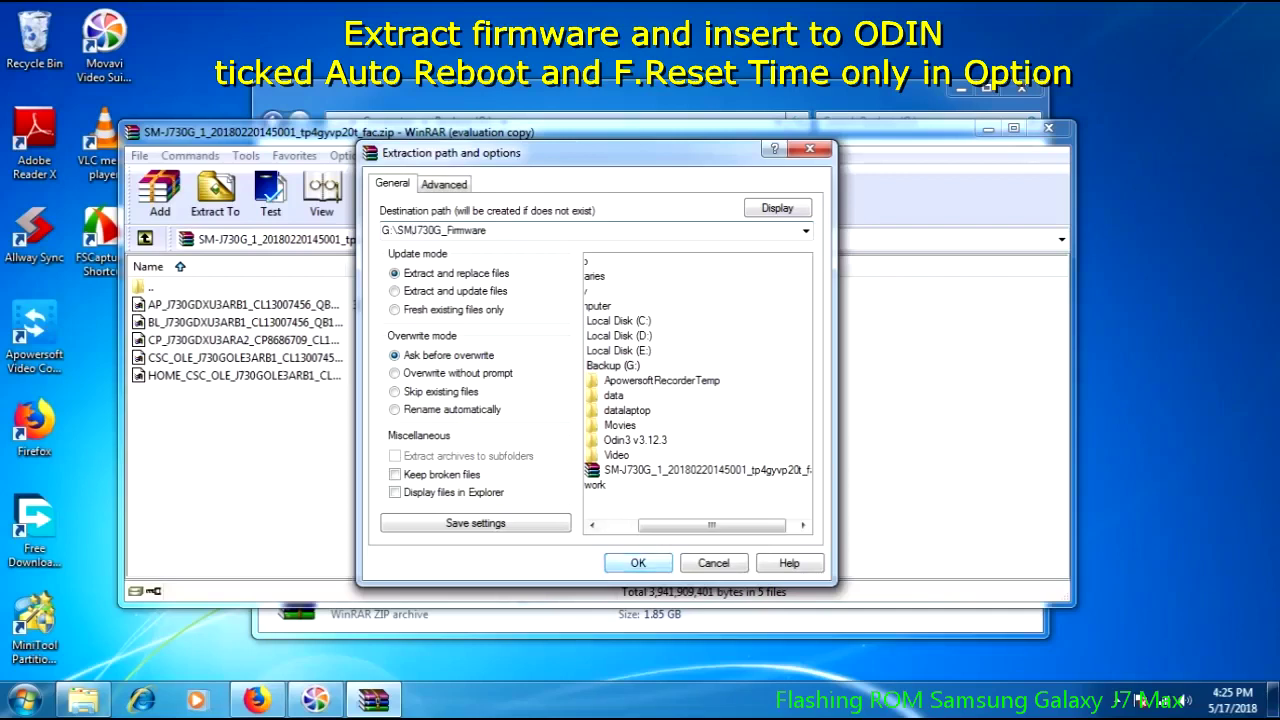
click(638, 563)
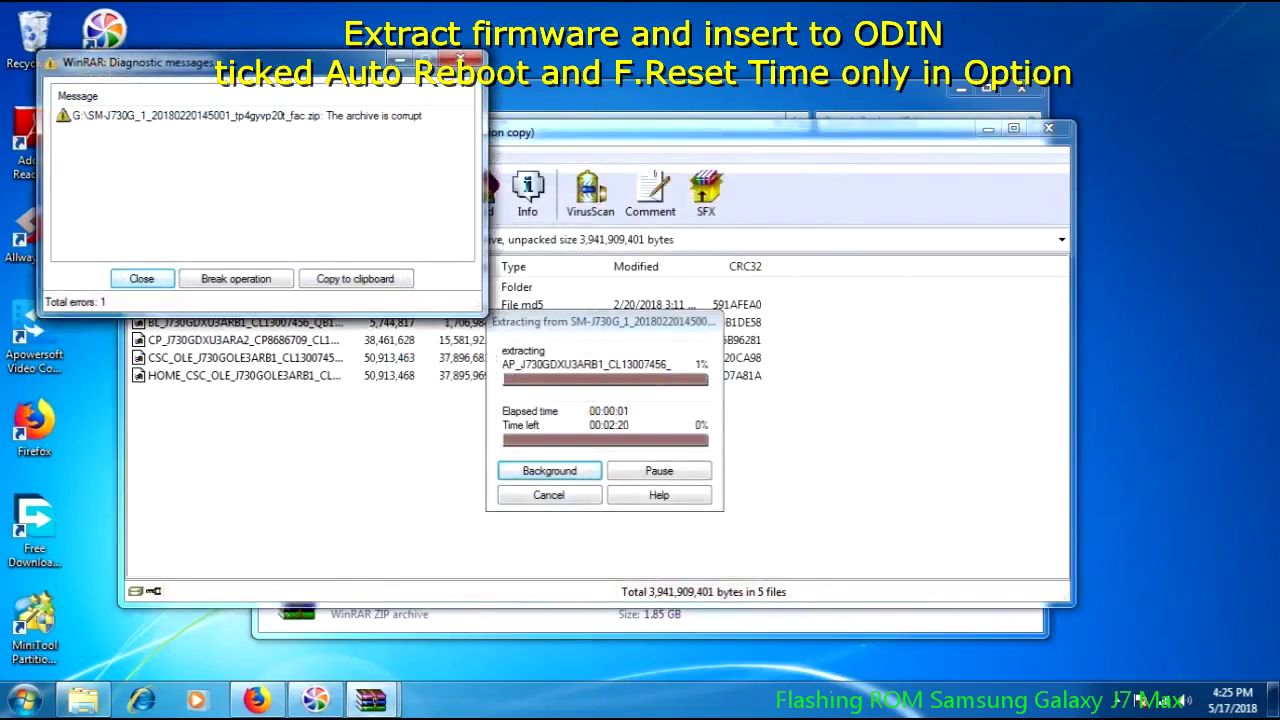
- Dismiss WinRAR's diagnostic messages once extraction ends and close the archive window
click(141, 278)
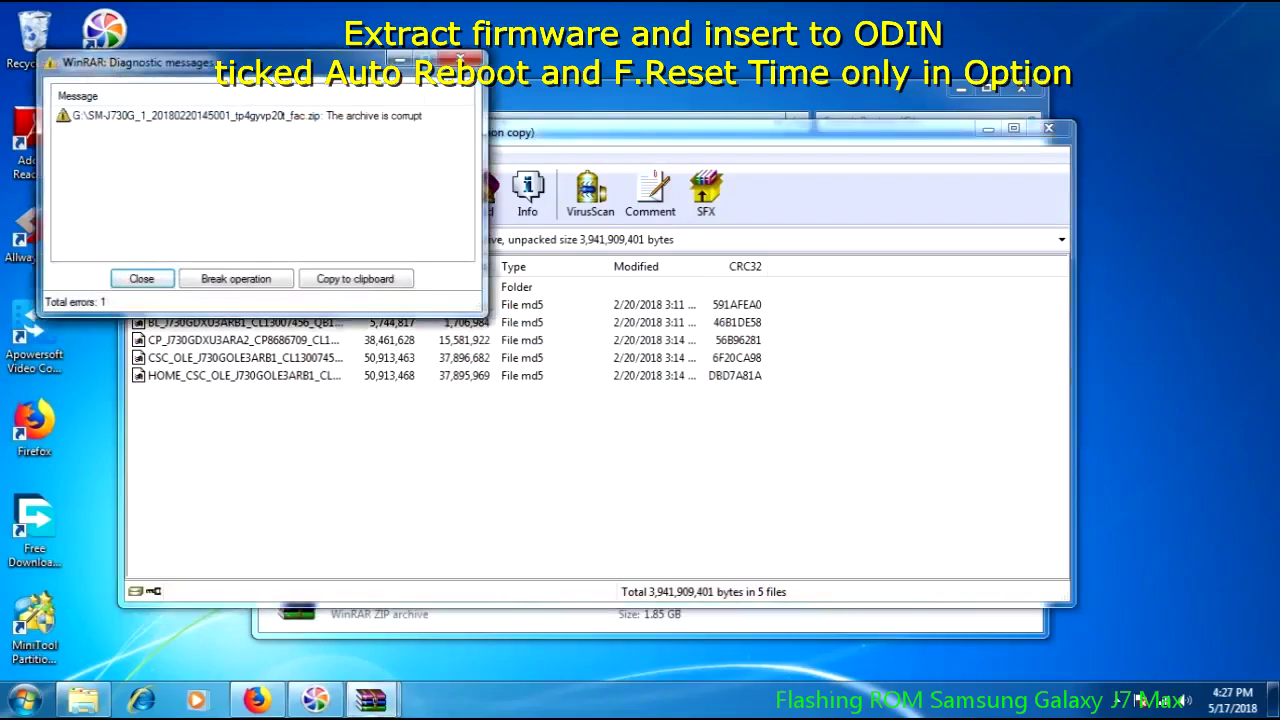
click(141, 279)
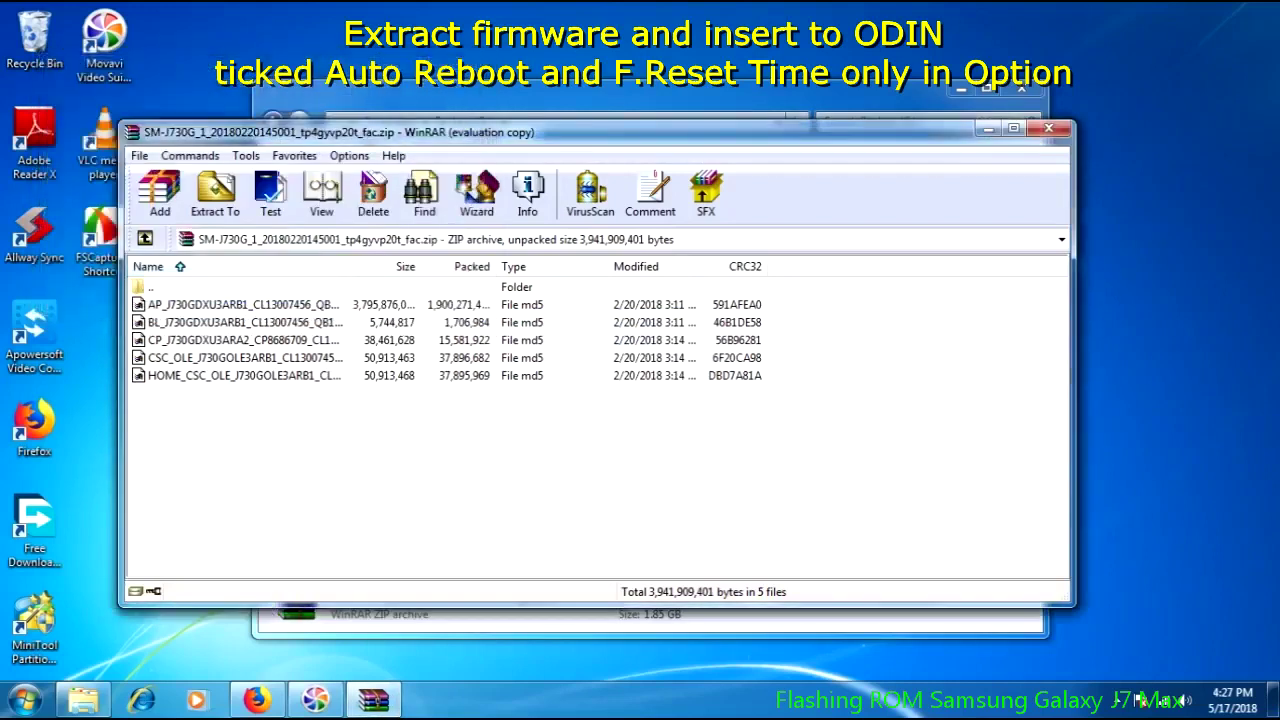
click(1048, 128)
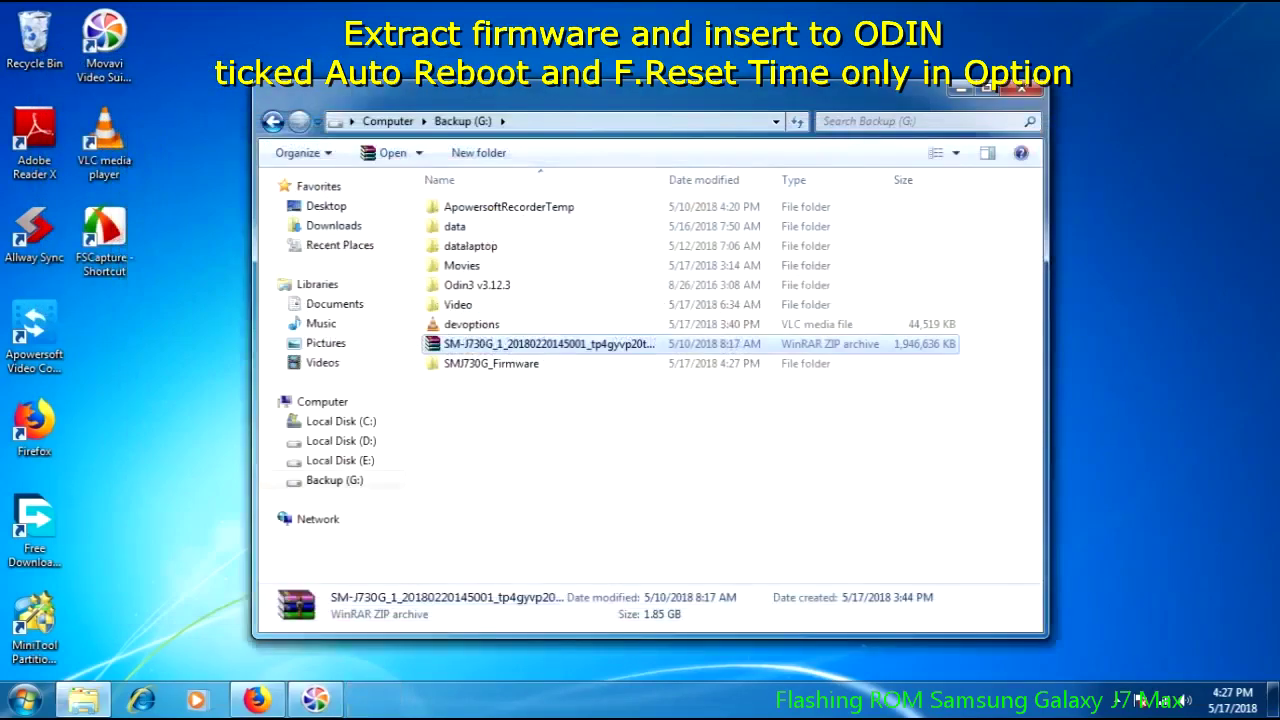
- Open the SMJ730G_Firmware folder and check the extracted AP, BL, CP, CSC and HOME_CSC files
double_click(491, 363)
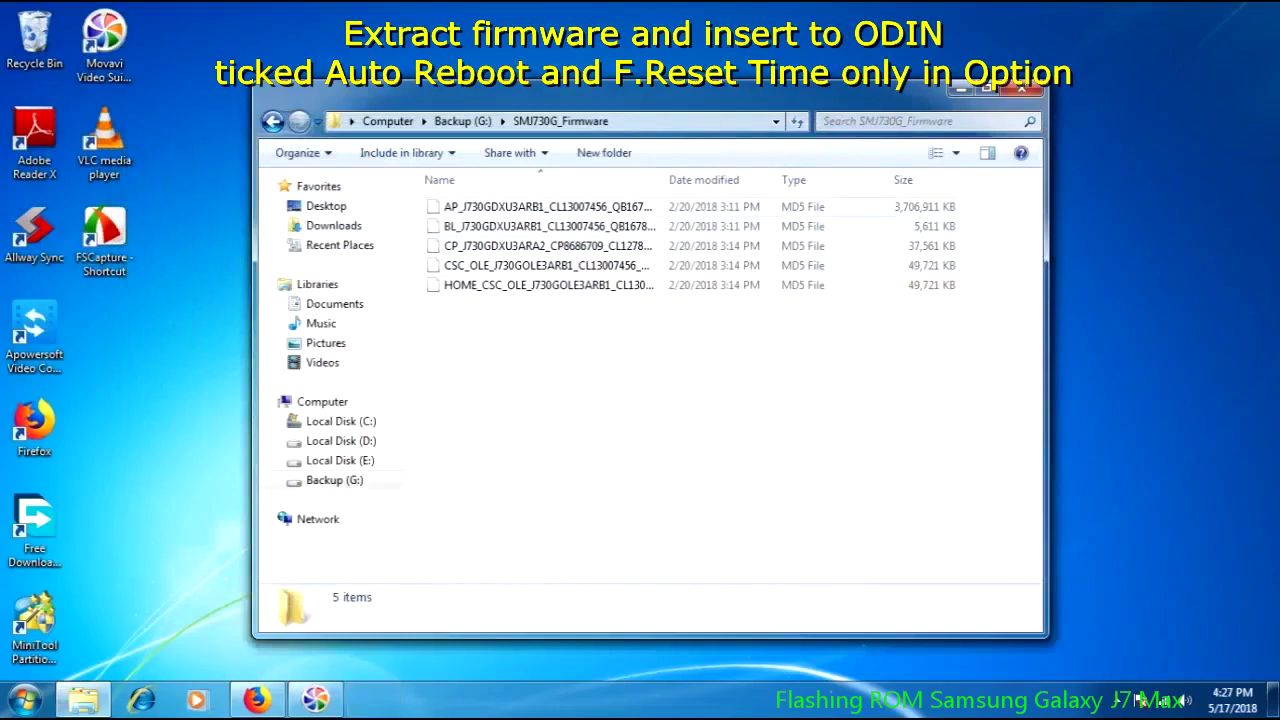
click(548, 206)
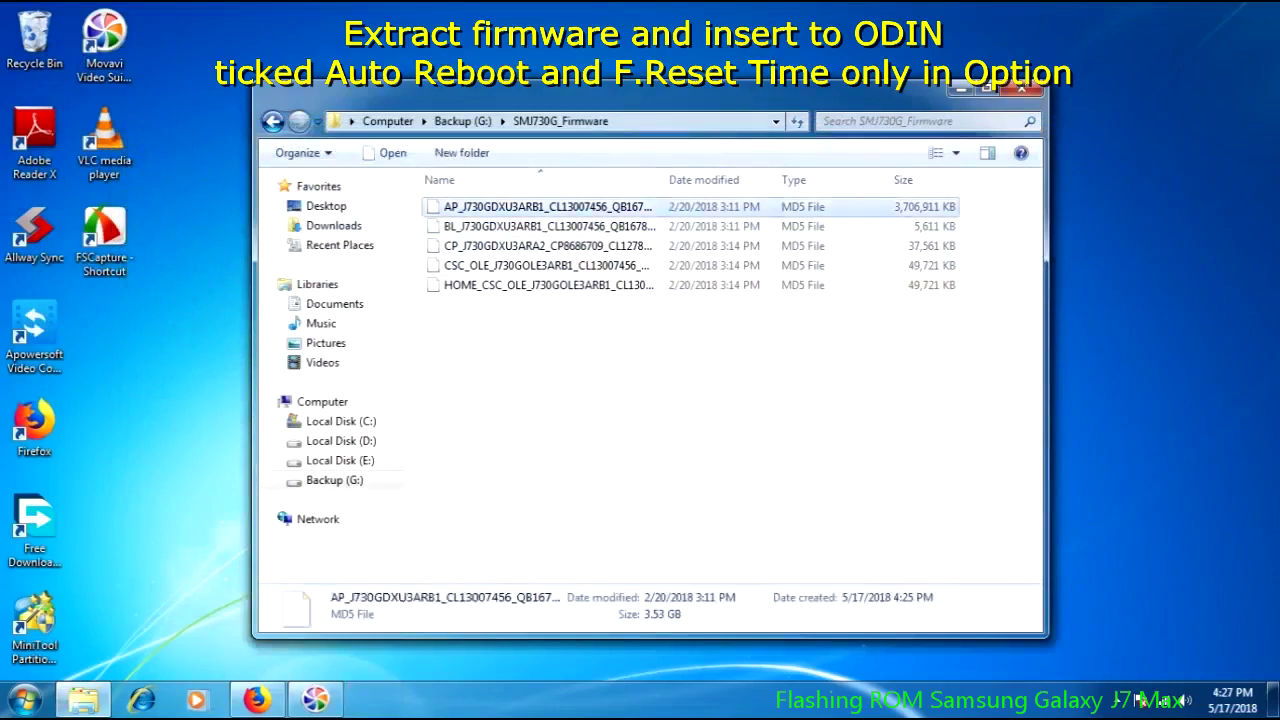
key(Down)
key(Down)
key(Down)
key(Down)
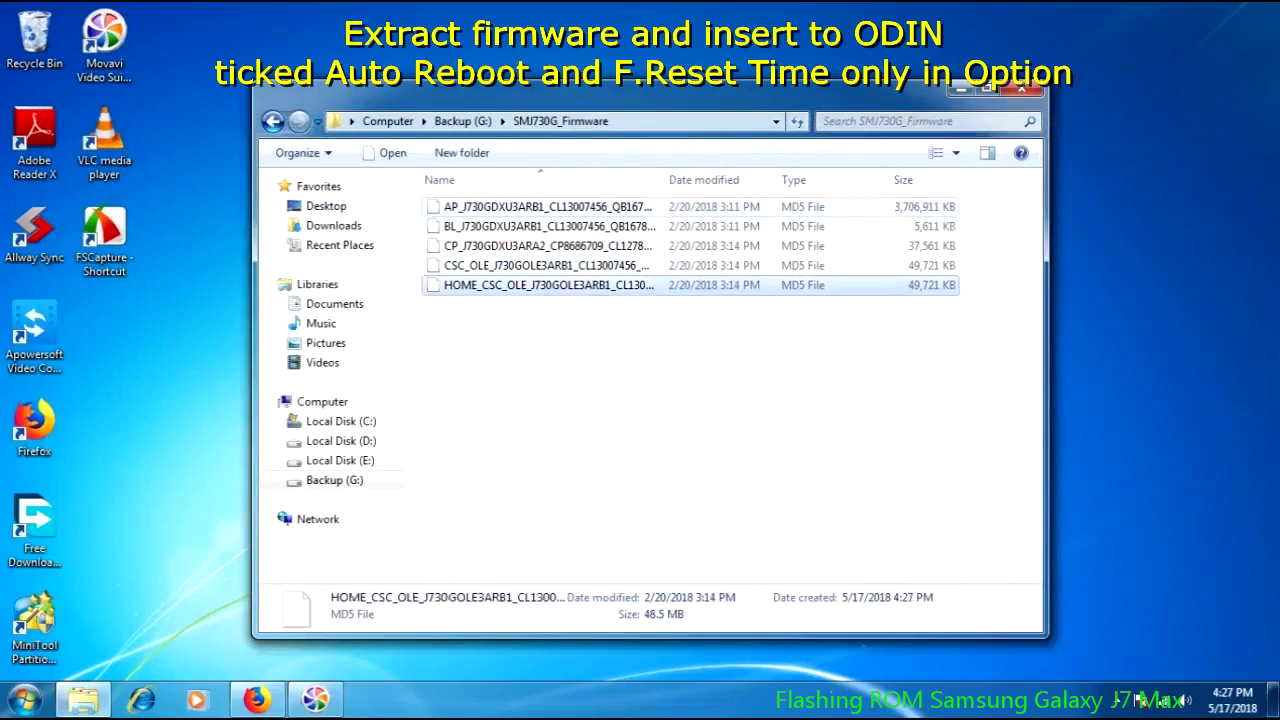
key(ctrl+space)
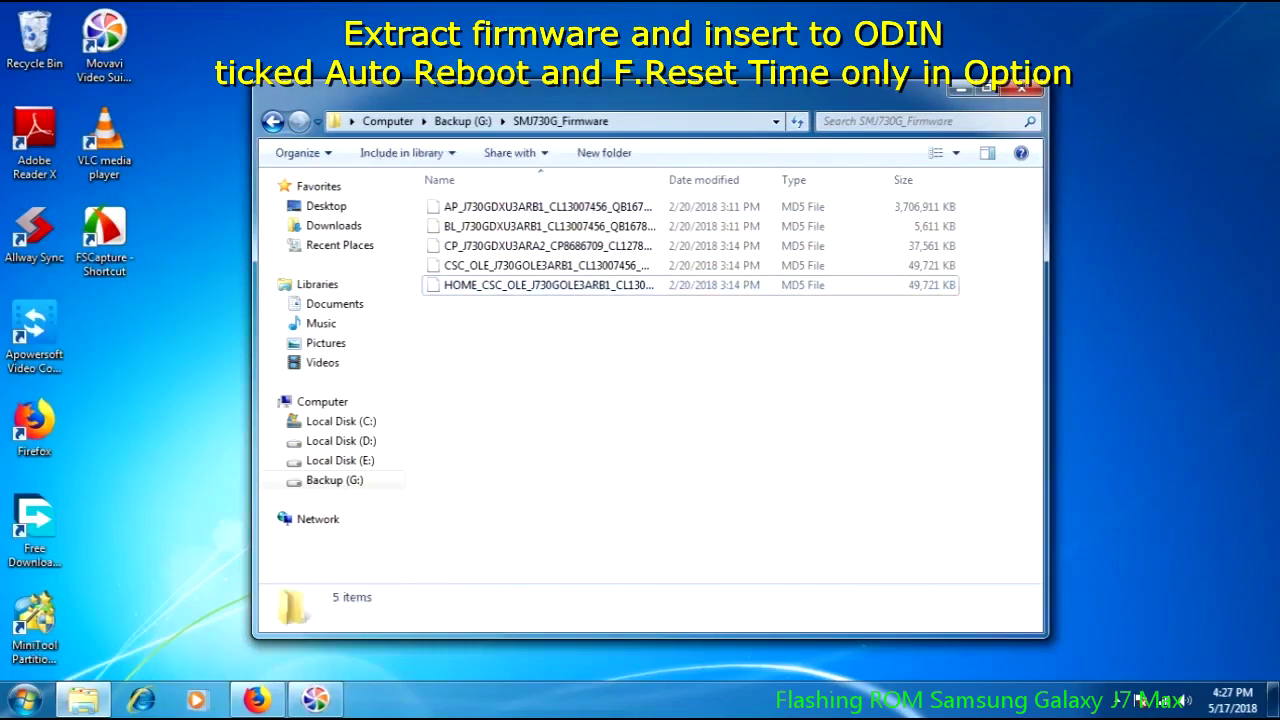
- Go back to Backup (G:) and open the Odin3 v3.12.3 folder
key(BackSpace)
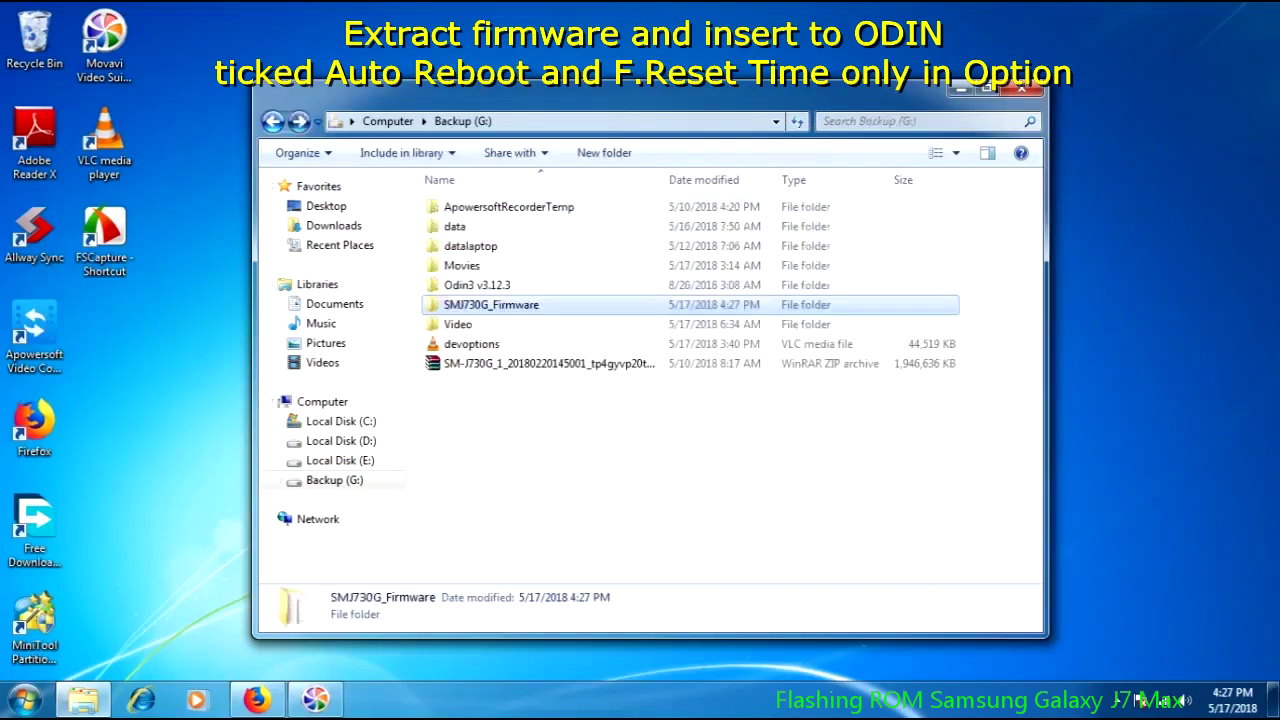
key(ctrl+space)
key(ctrl+Up)
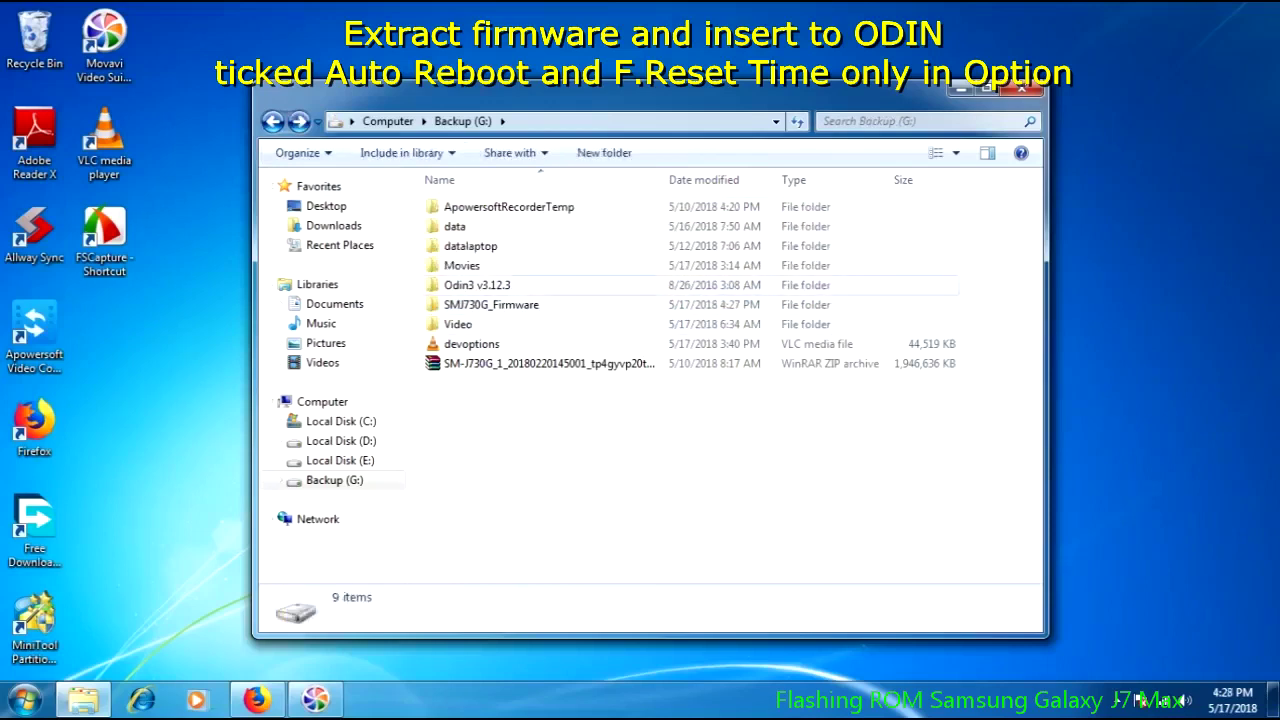
key(ctrl+space)
key(Return)
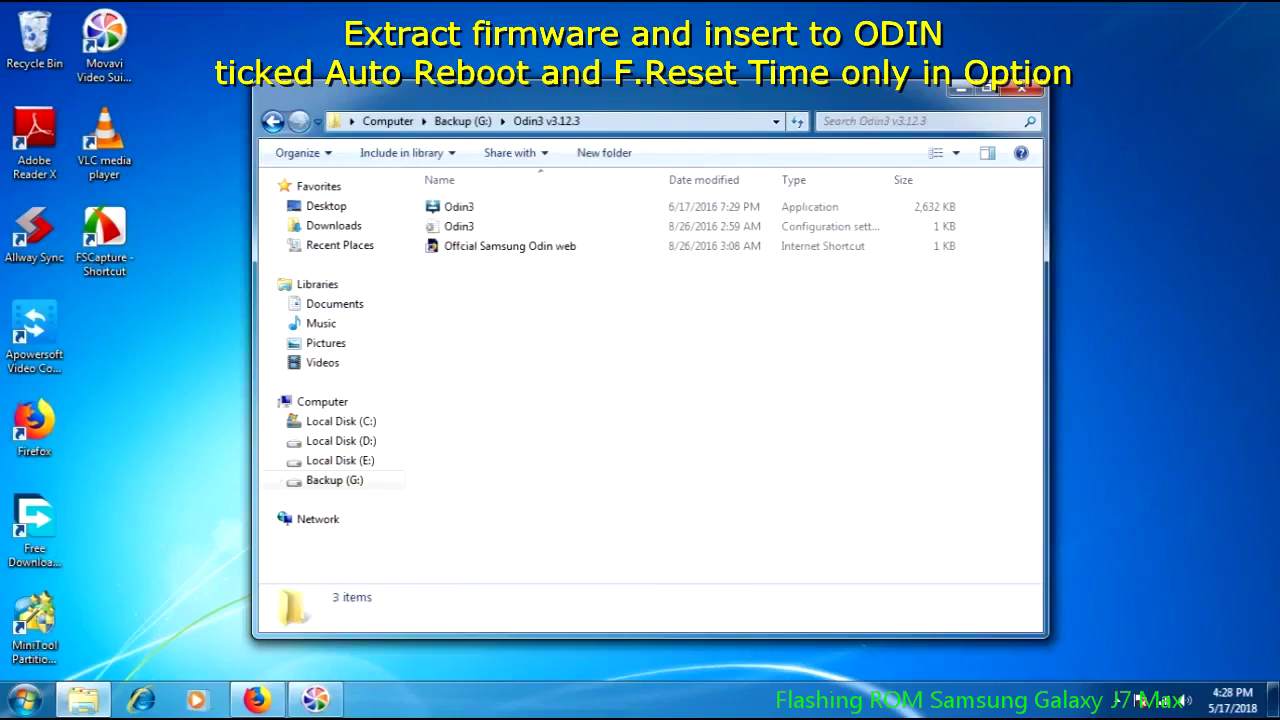
- Launch the Odin3 application and dismiss the AutoPlay window for the connected phone
click(459, 206)
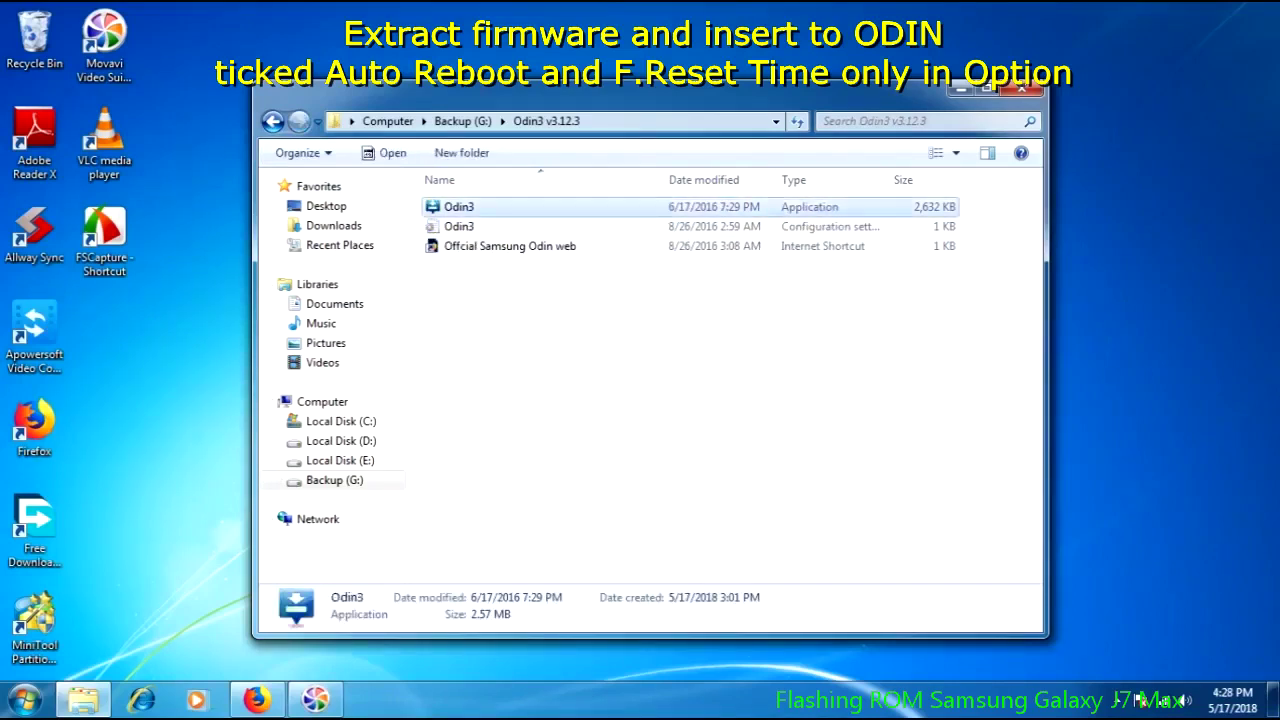
key(Return)
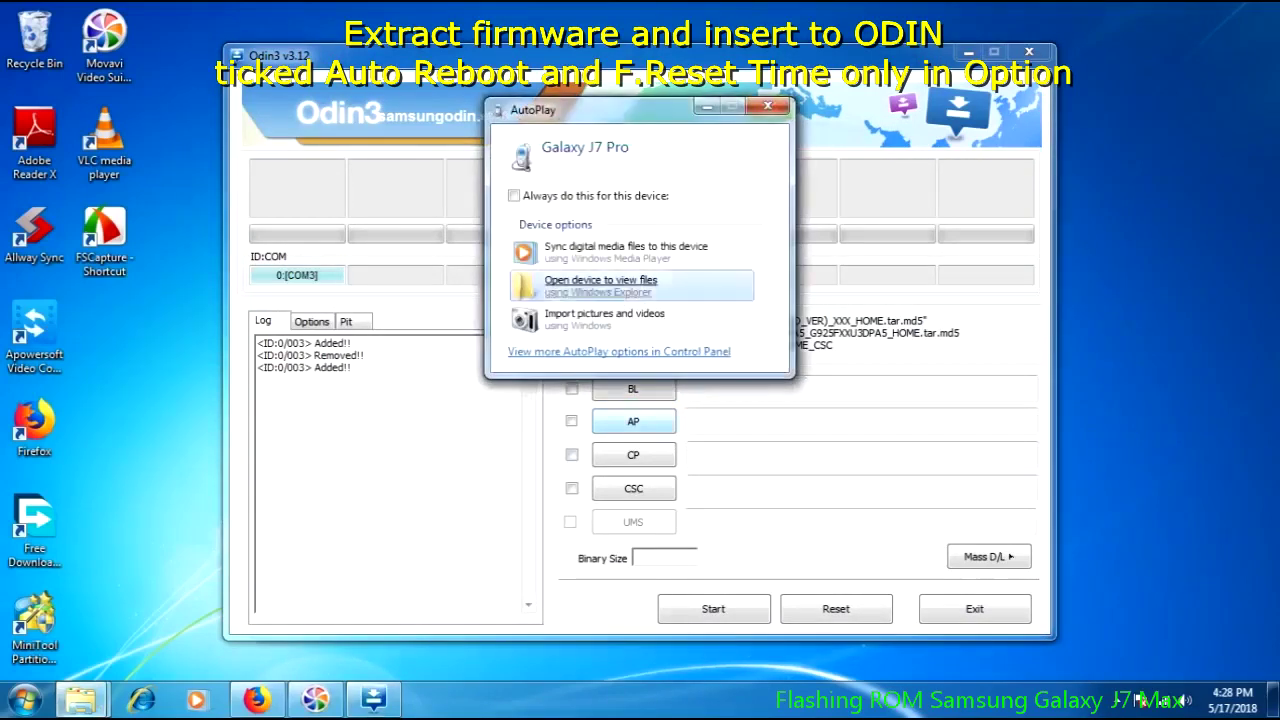
click(772, 99)
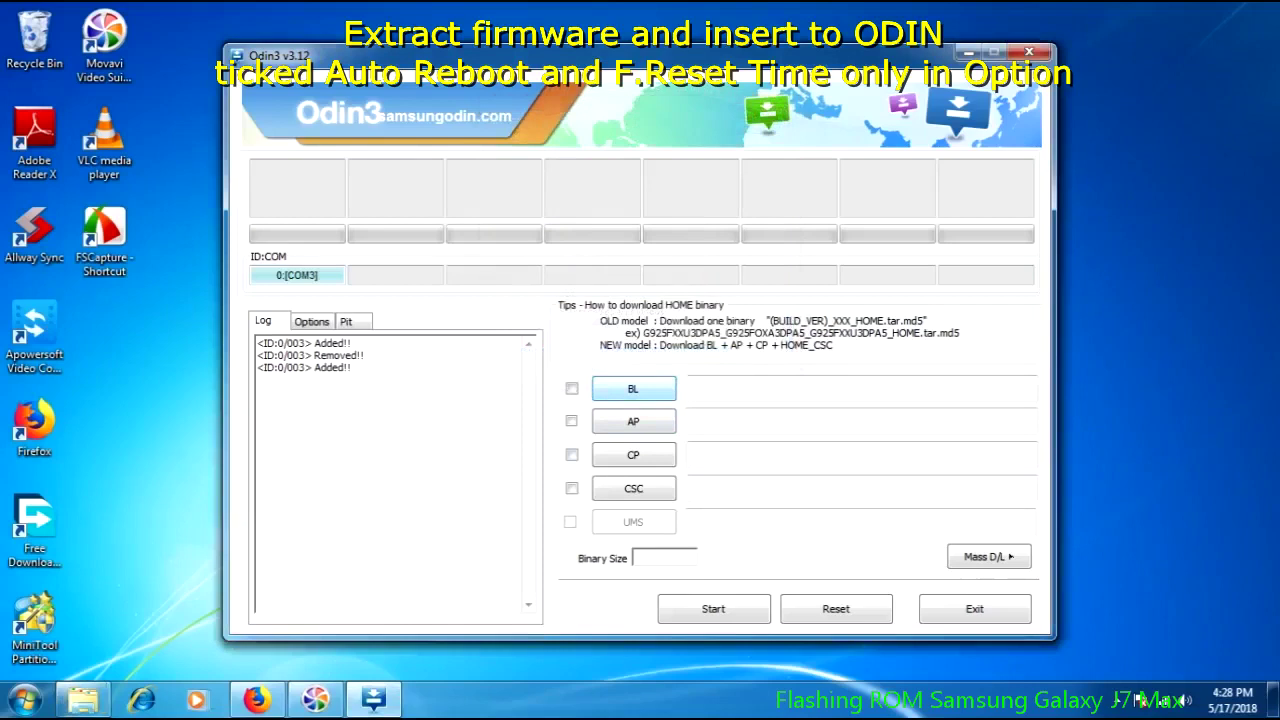
- Check that only Auto Reboot and F. Reset Time are enabled in Odin's options, and return to the log
click(311, 320)
click(277, 353)
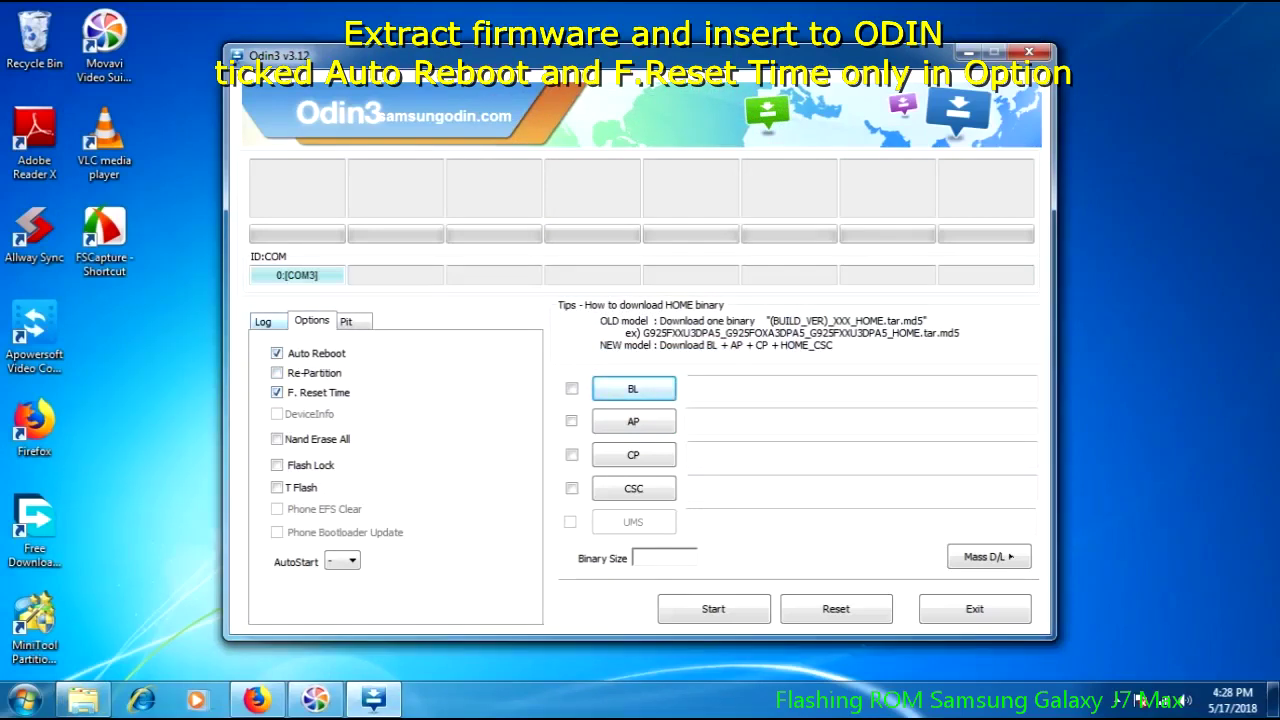
click(262, 321)
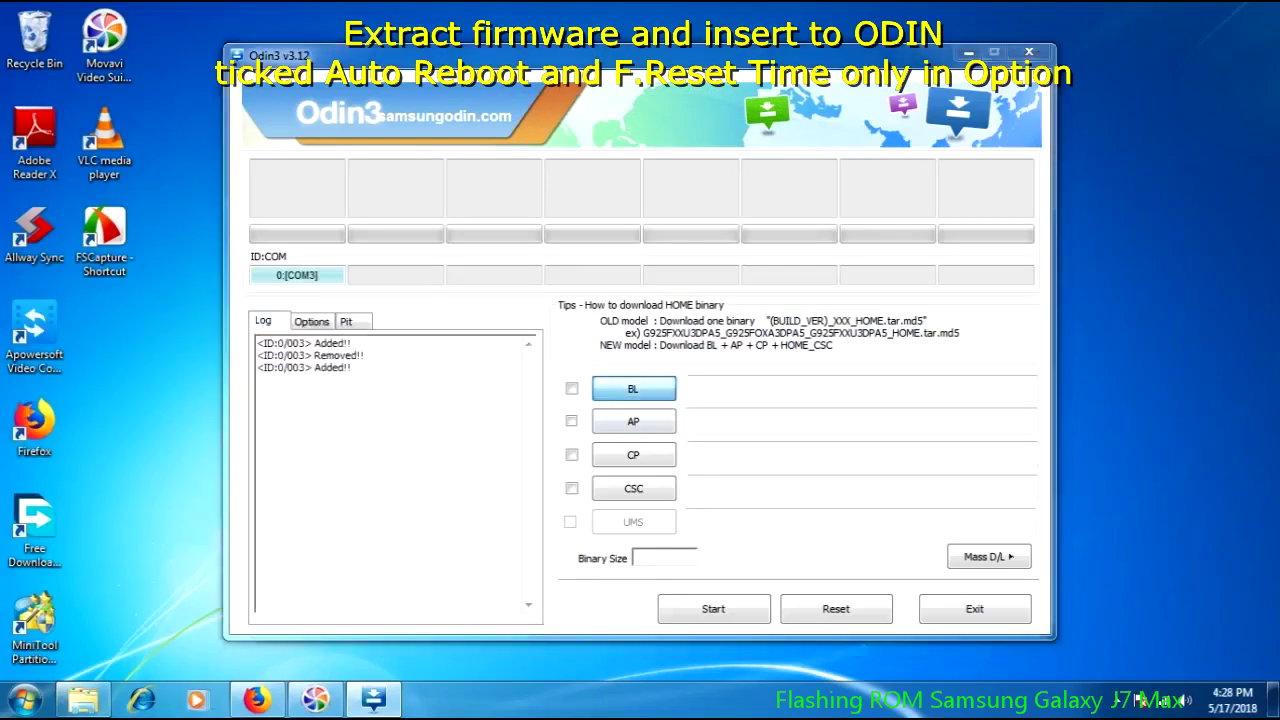
- Load the BL_J730GDXU3ARB1 file from G:\SMJ730G_Firmware into Odin's BL slot
click(633, 388)
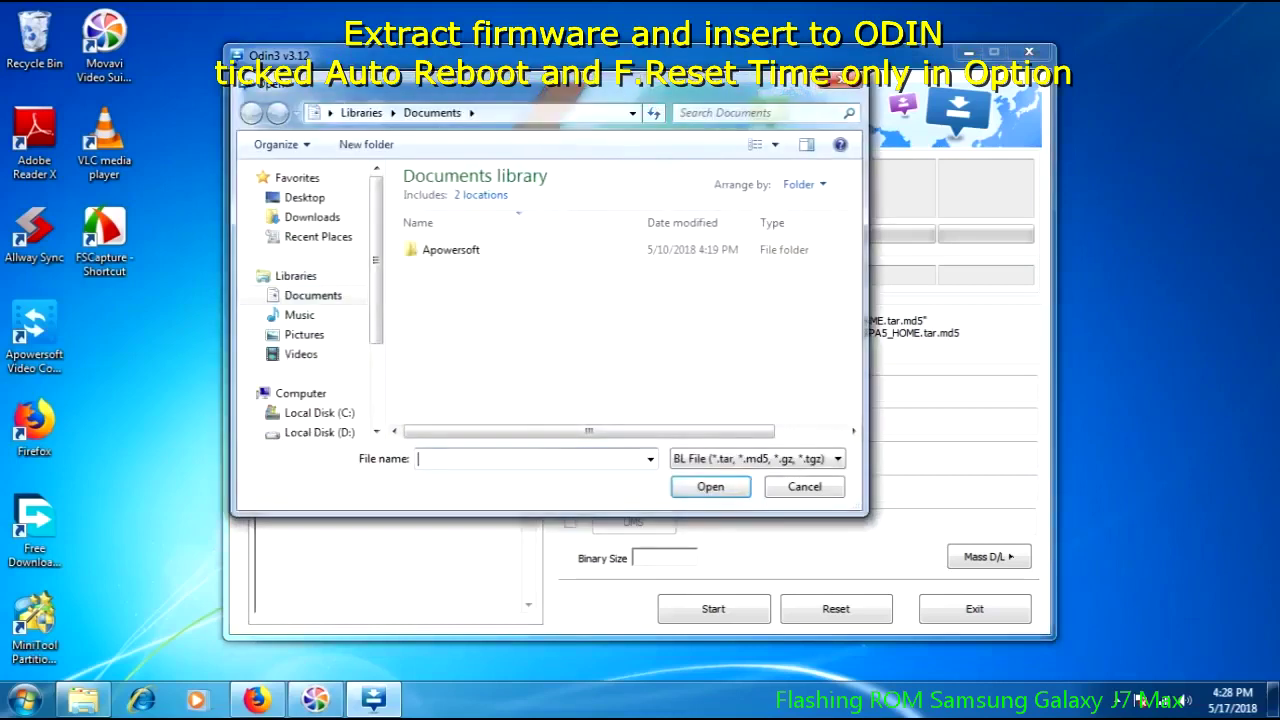
scroll(310, 300, down, 2)
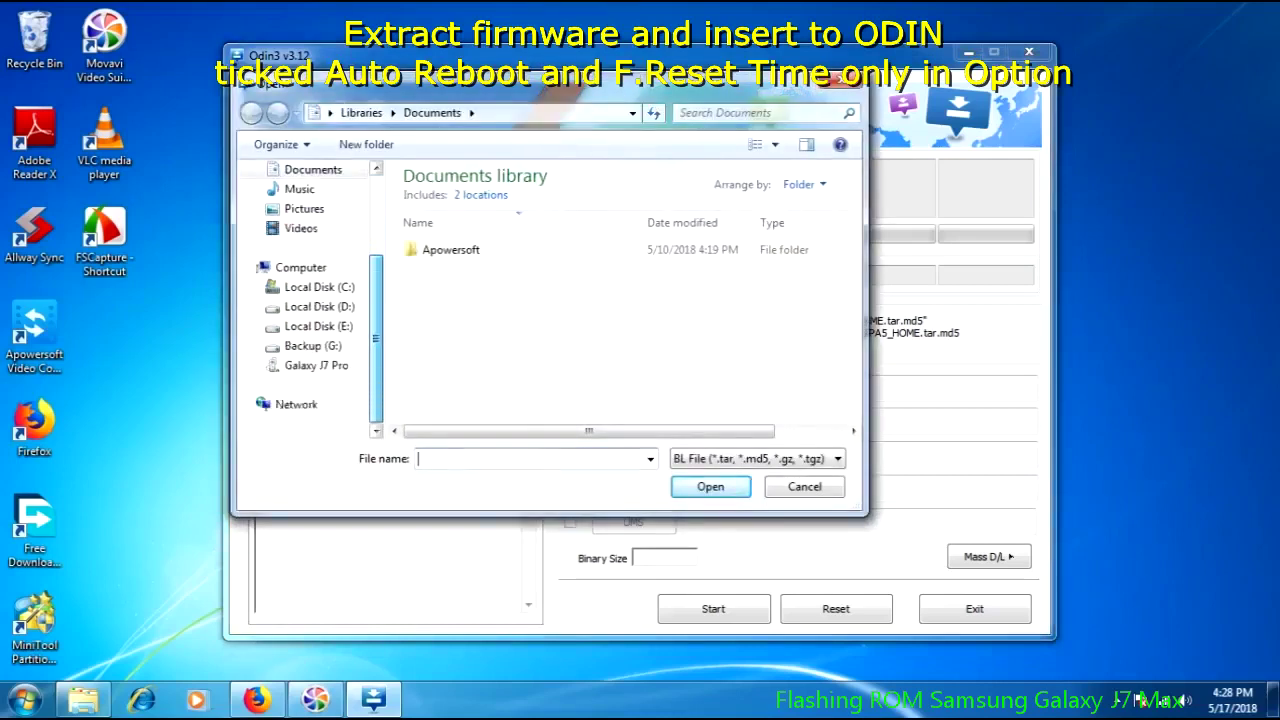
click(312, 345)
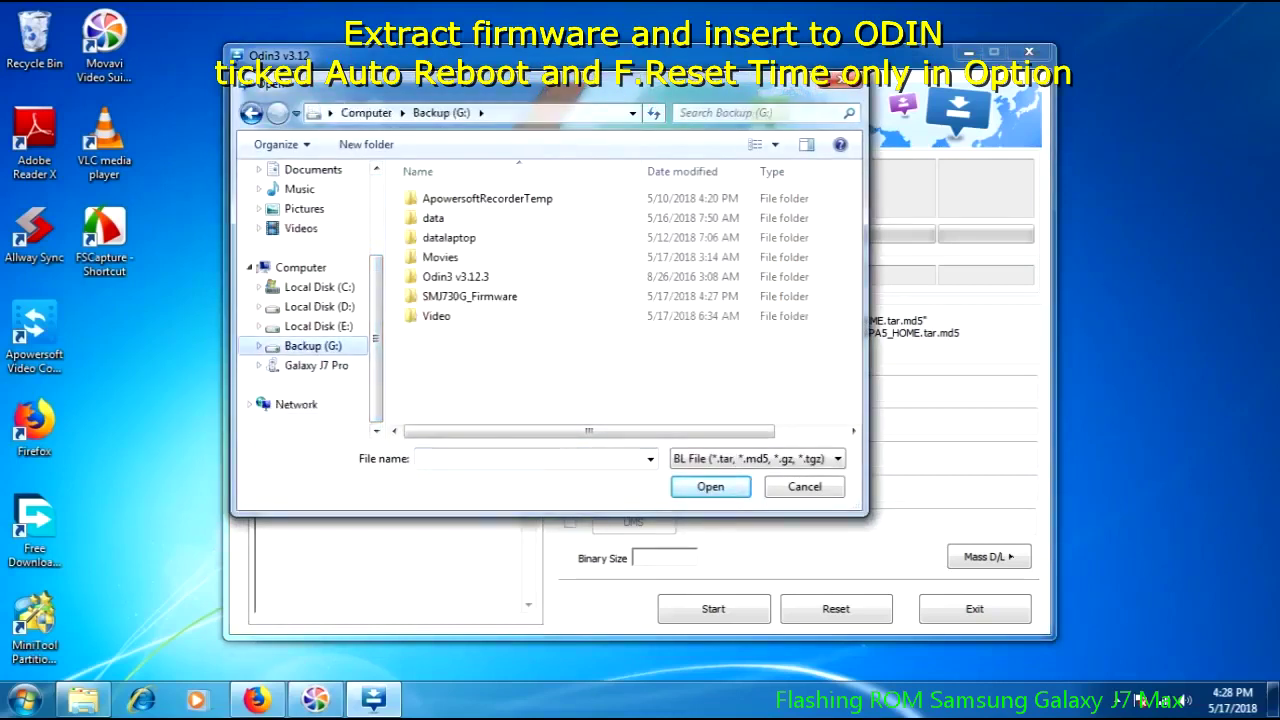
double_click(469, 296)
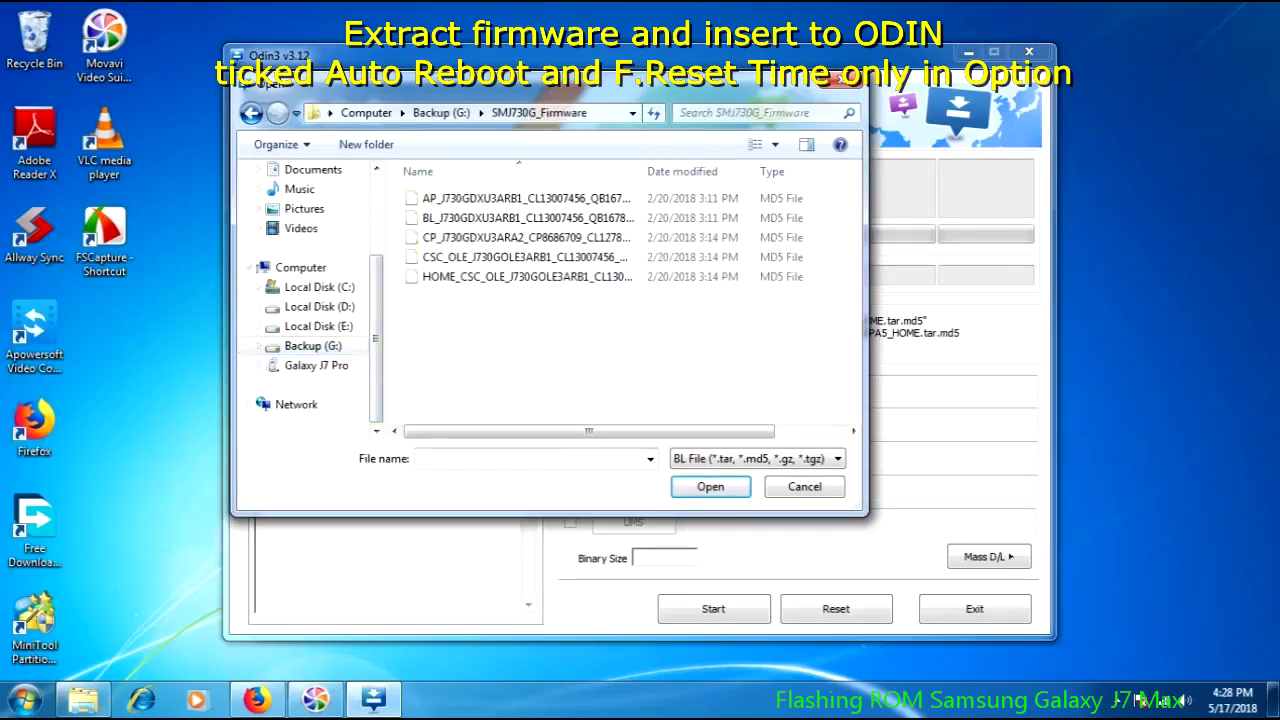
click(527, 217)
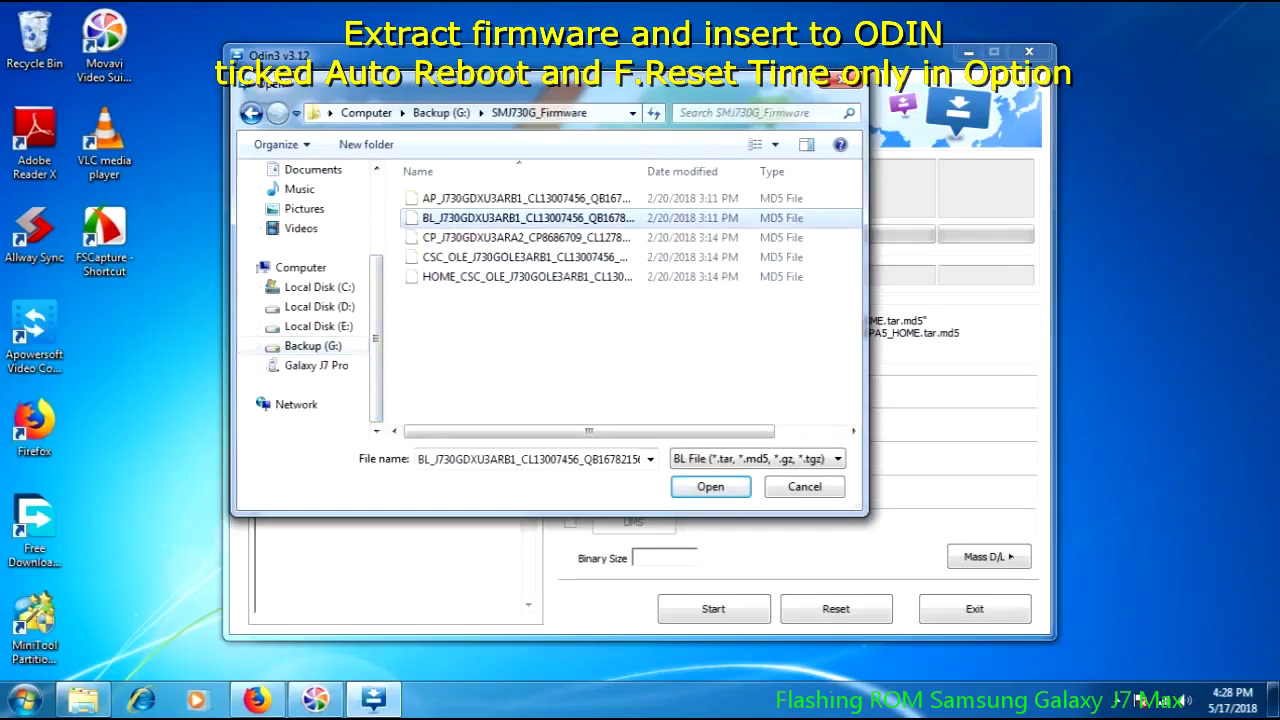
click(710, 486)
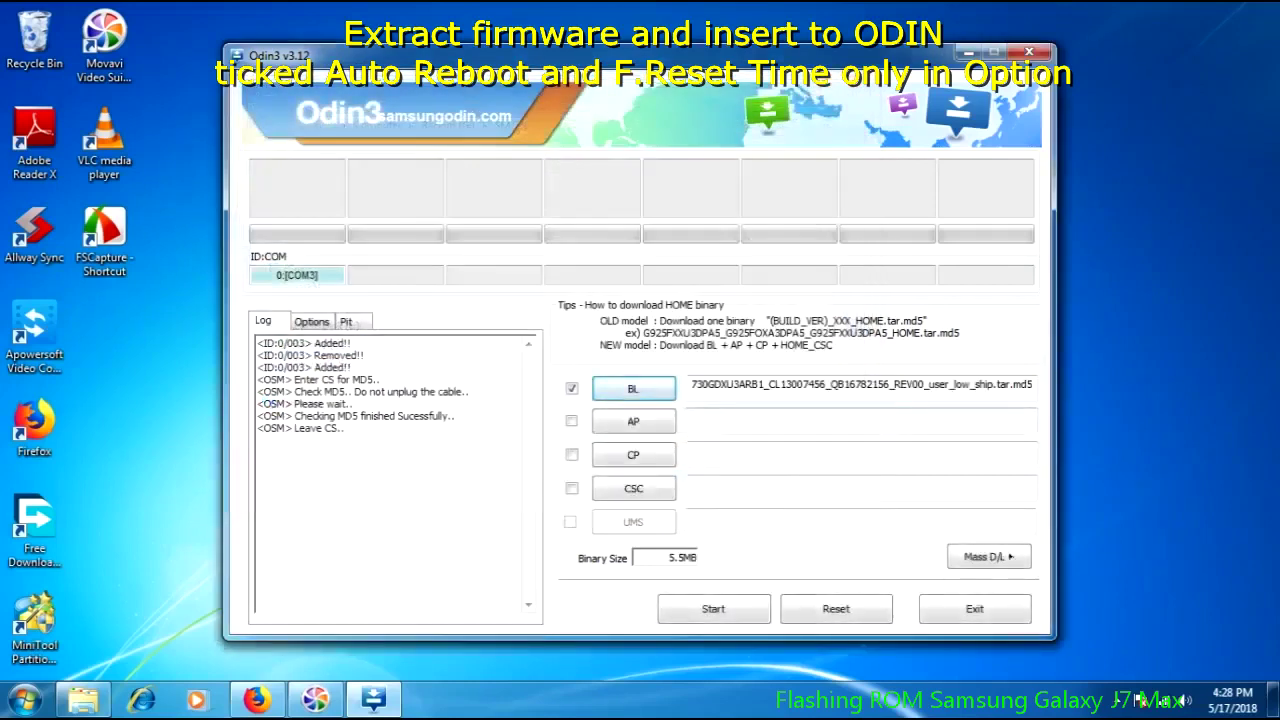
- Load the AP_J730GDXU3ARB1 file into the AP slot and check the start of the AP and BL file paths
click(633, 421)
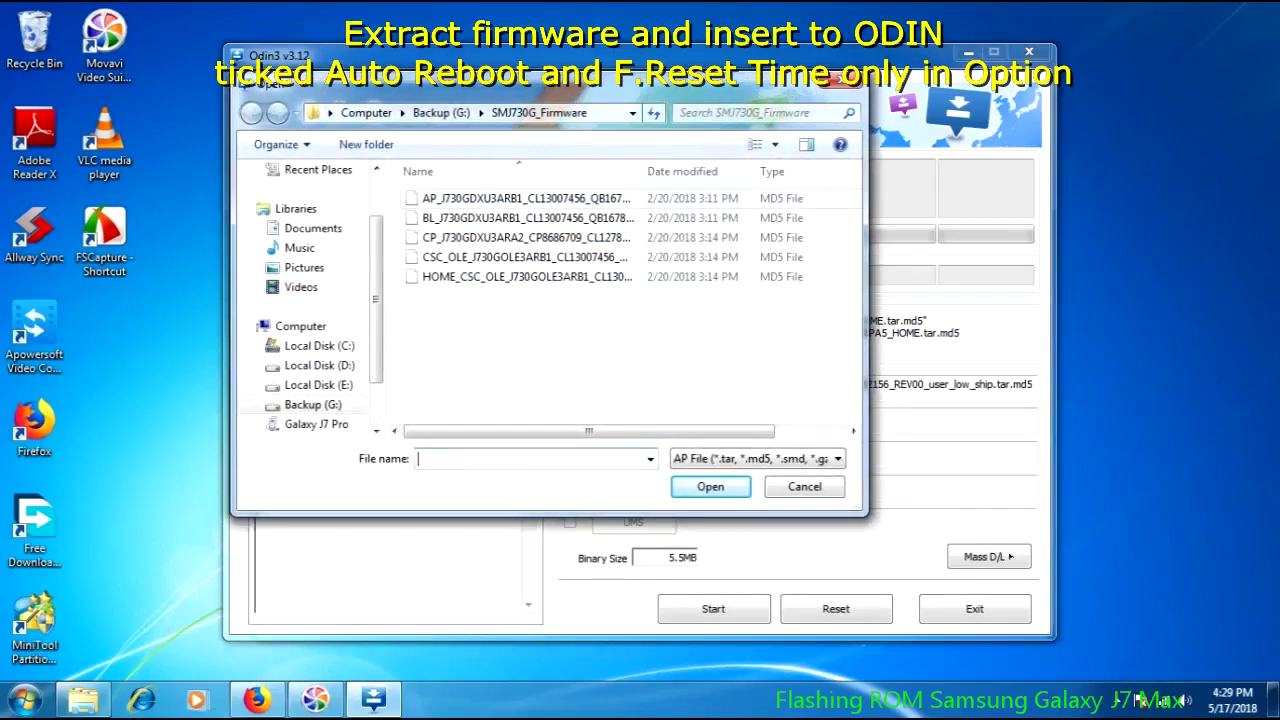
drag(500, 84, 600, 204)
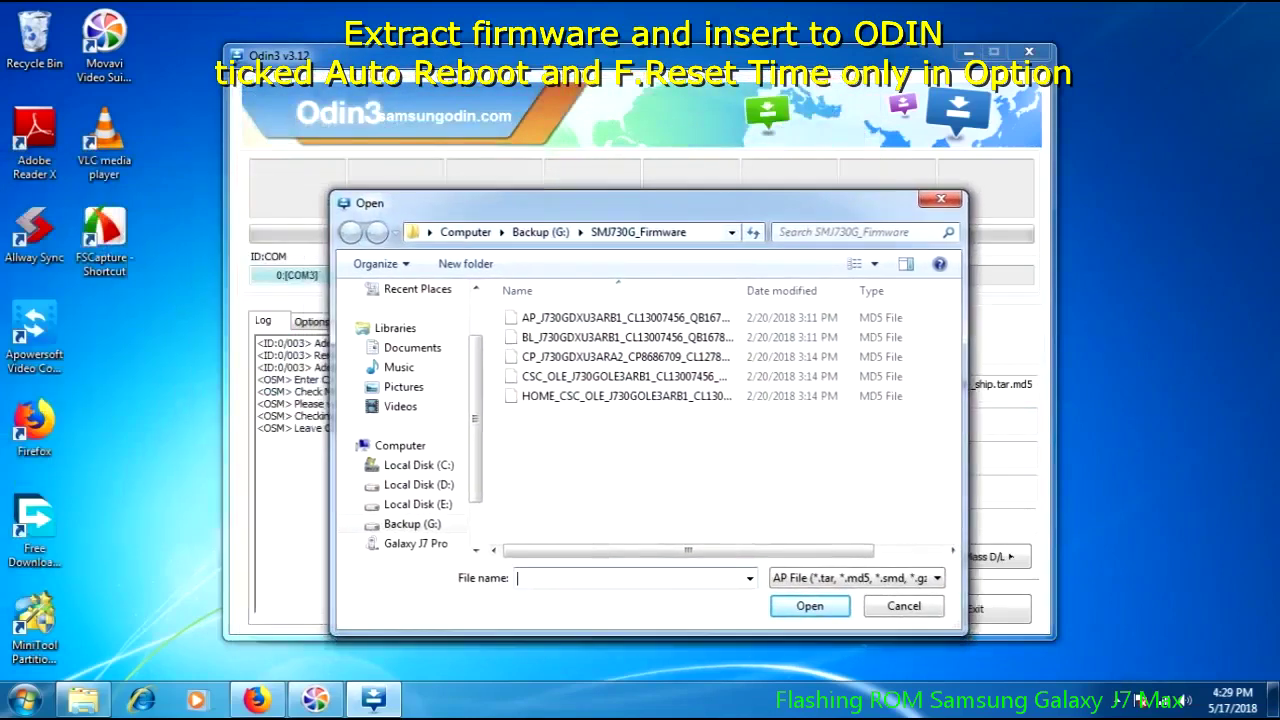
click(625, 317)
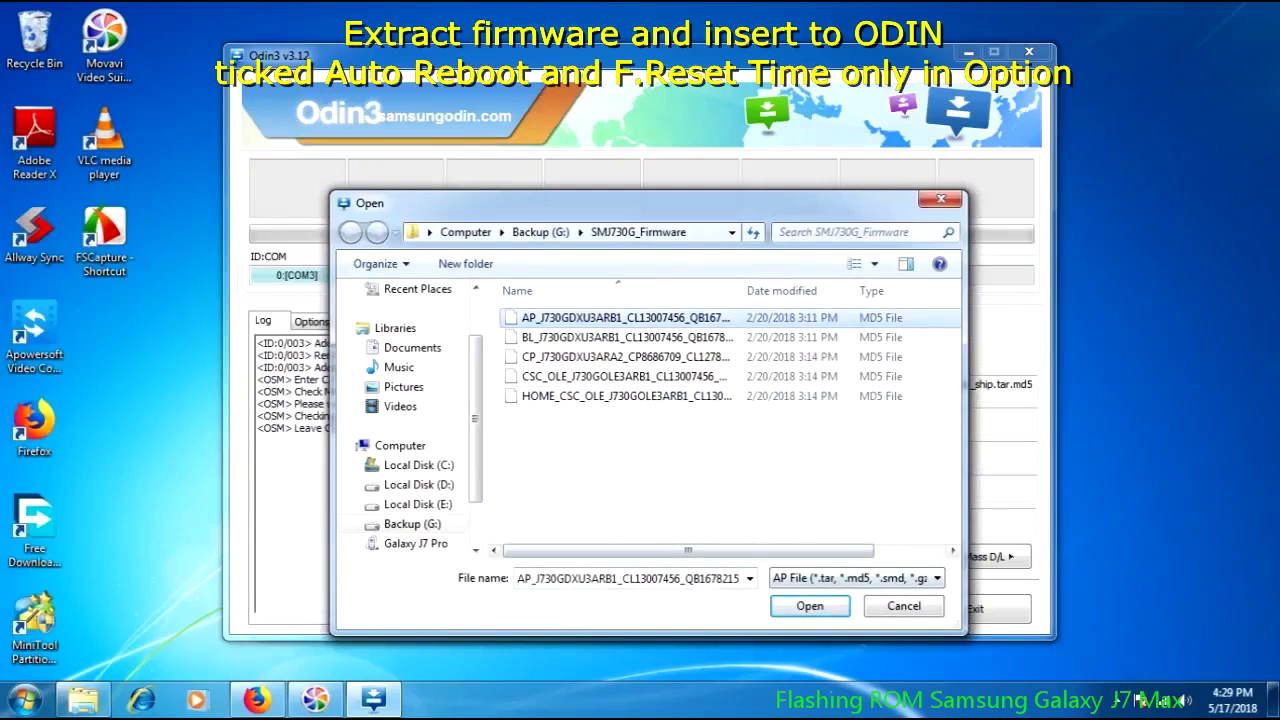
click(810, 606)
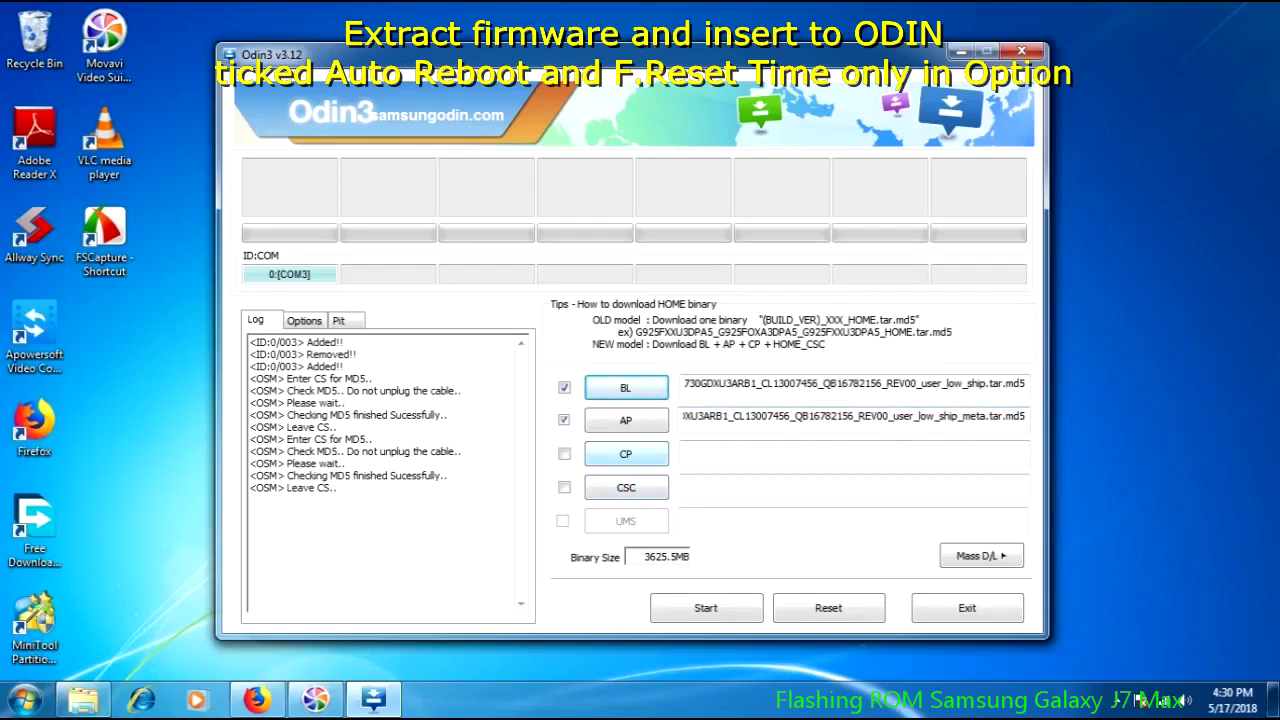
click(685, 416)
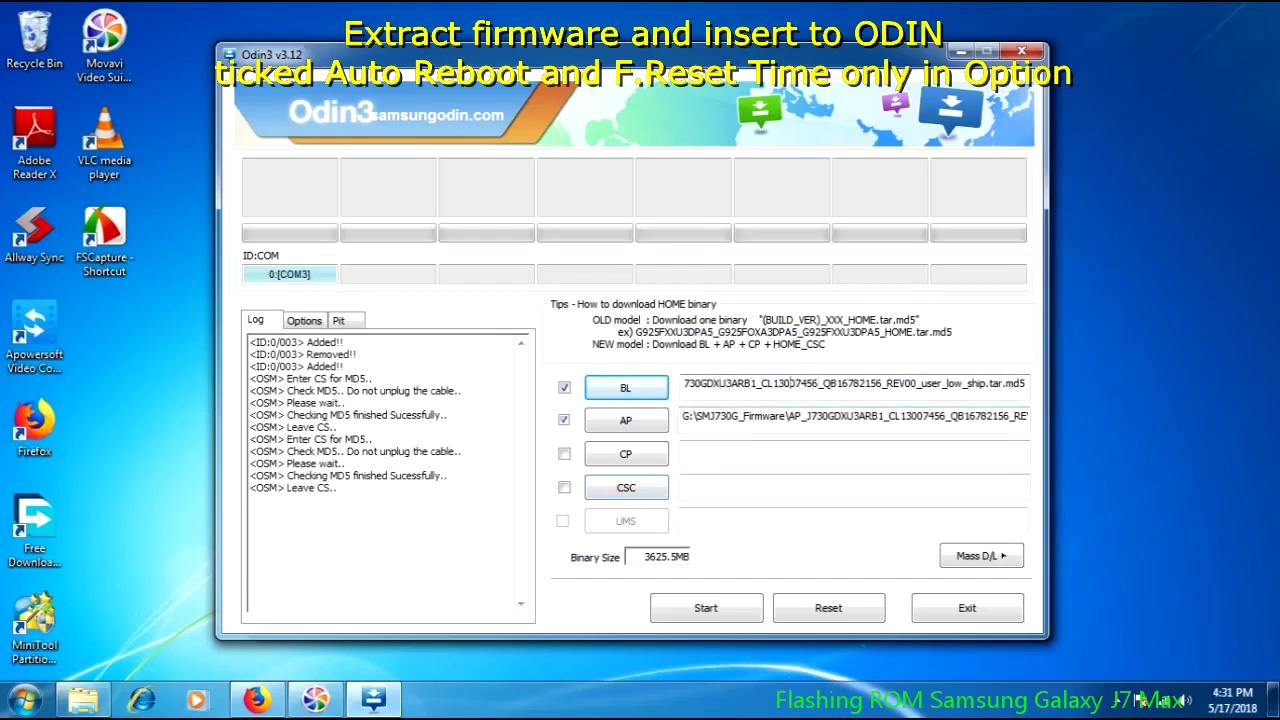
drag(706, 383, 685, 384)
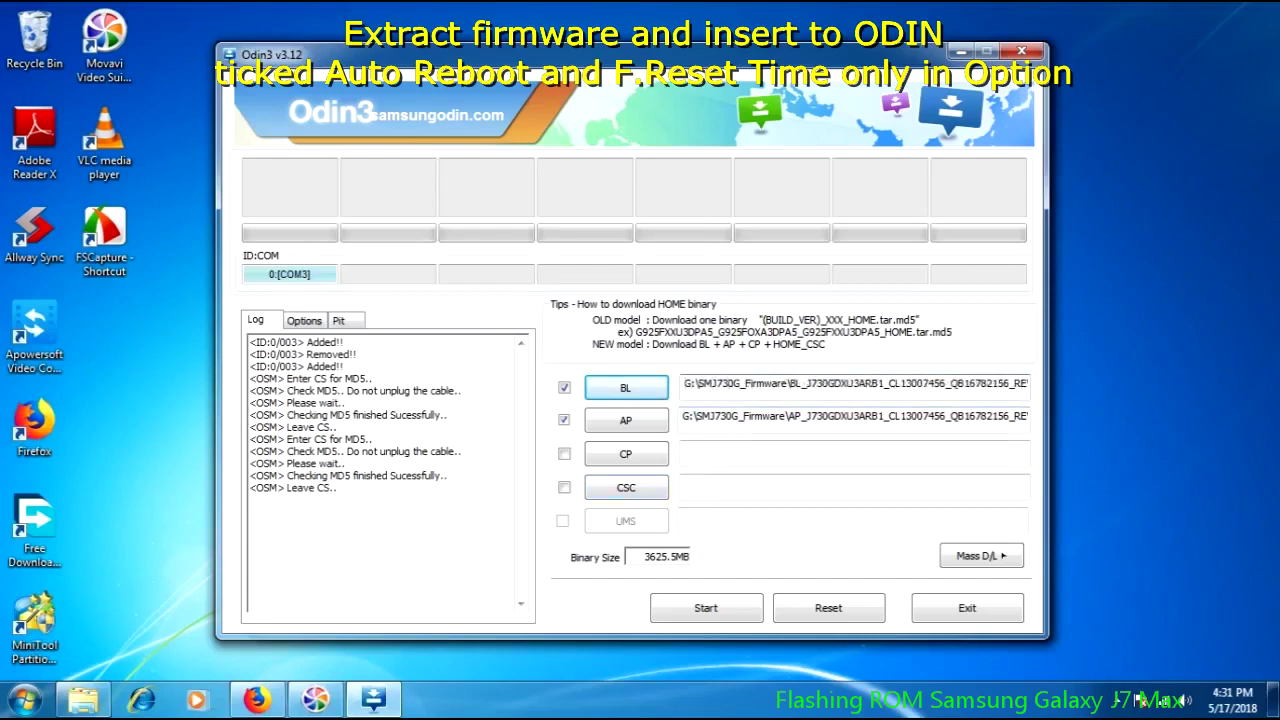
- Load the CP_J730GDXU3ARA2 file from the firmware folder into the CP slot
click(626, 453)
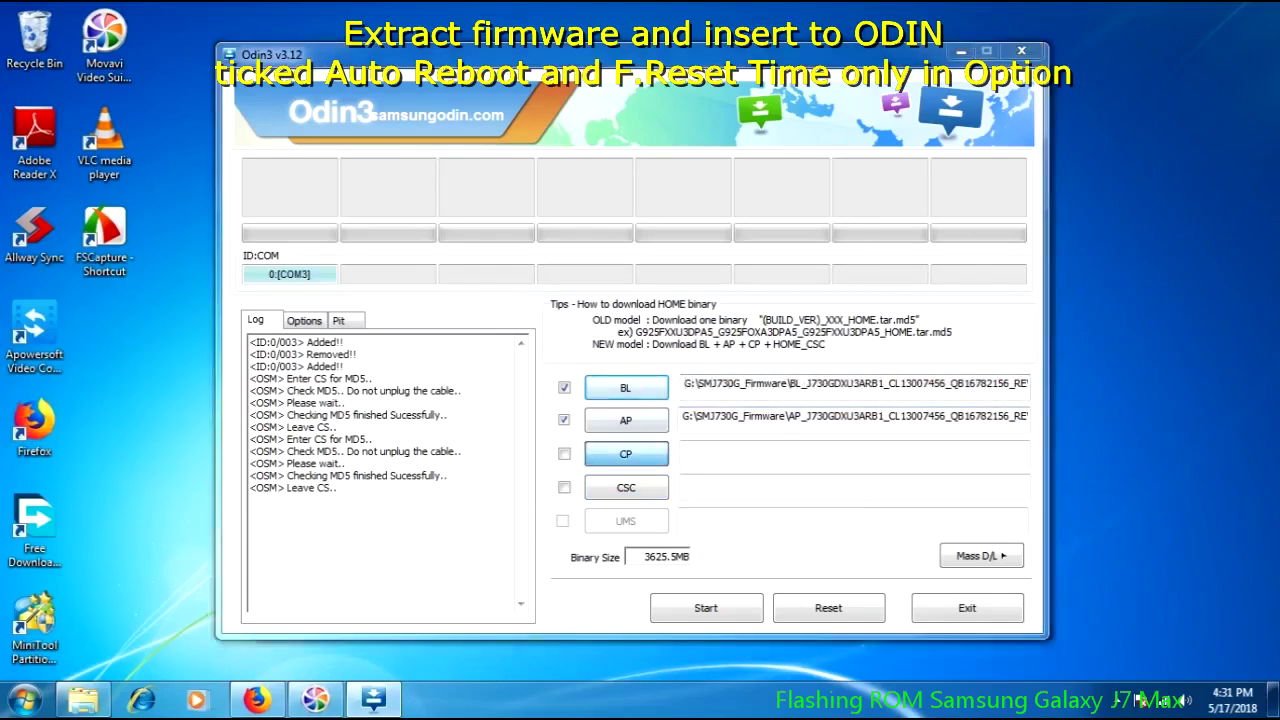
click(518, 236)
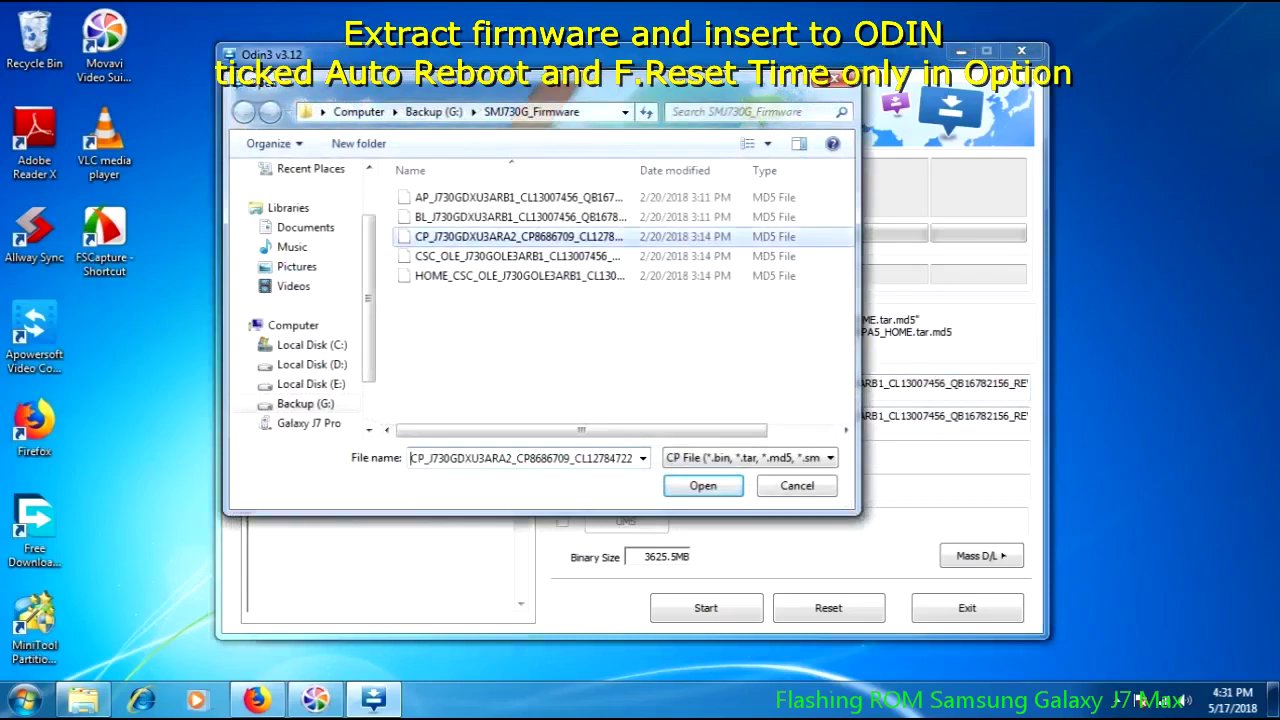
key(Return)
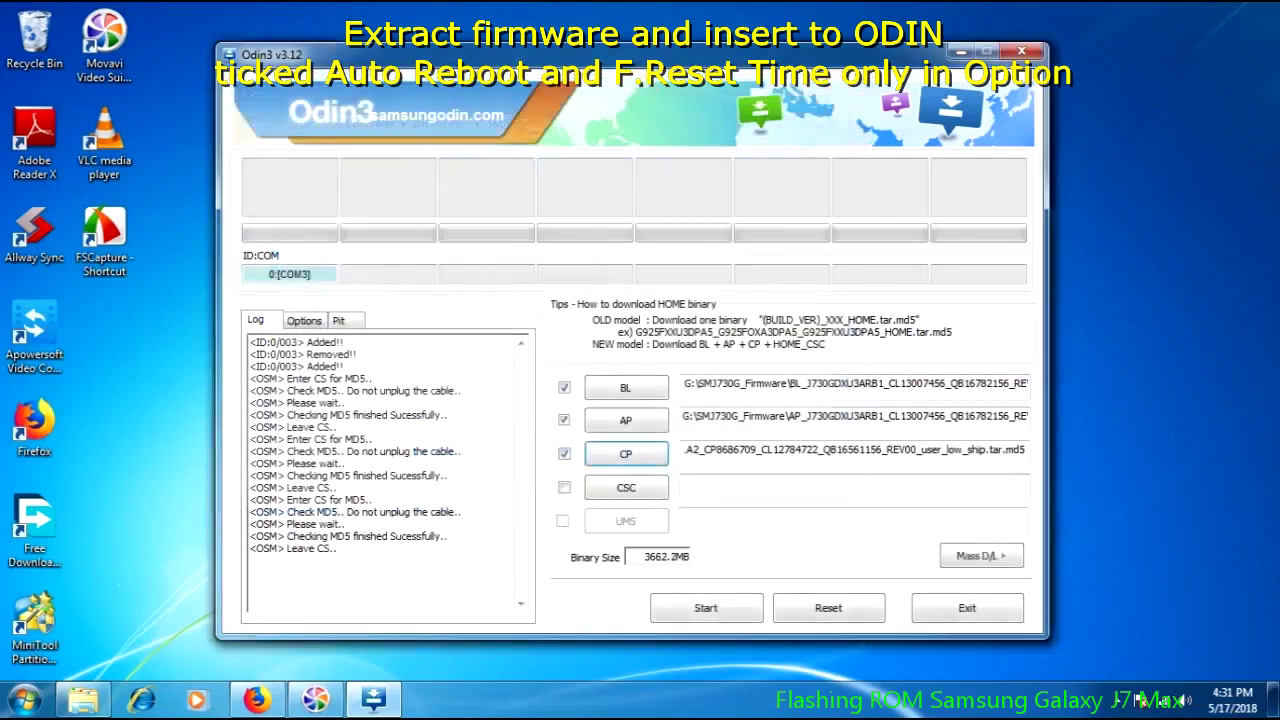
- Load the CSC_OLE_J730GOLE3ARB1 file, rather than the HOME_CSC file, into the CSC slot
click(626, 487)
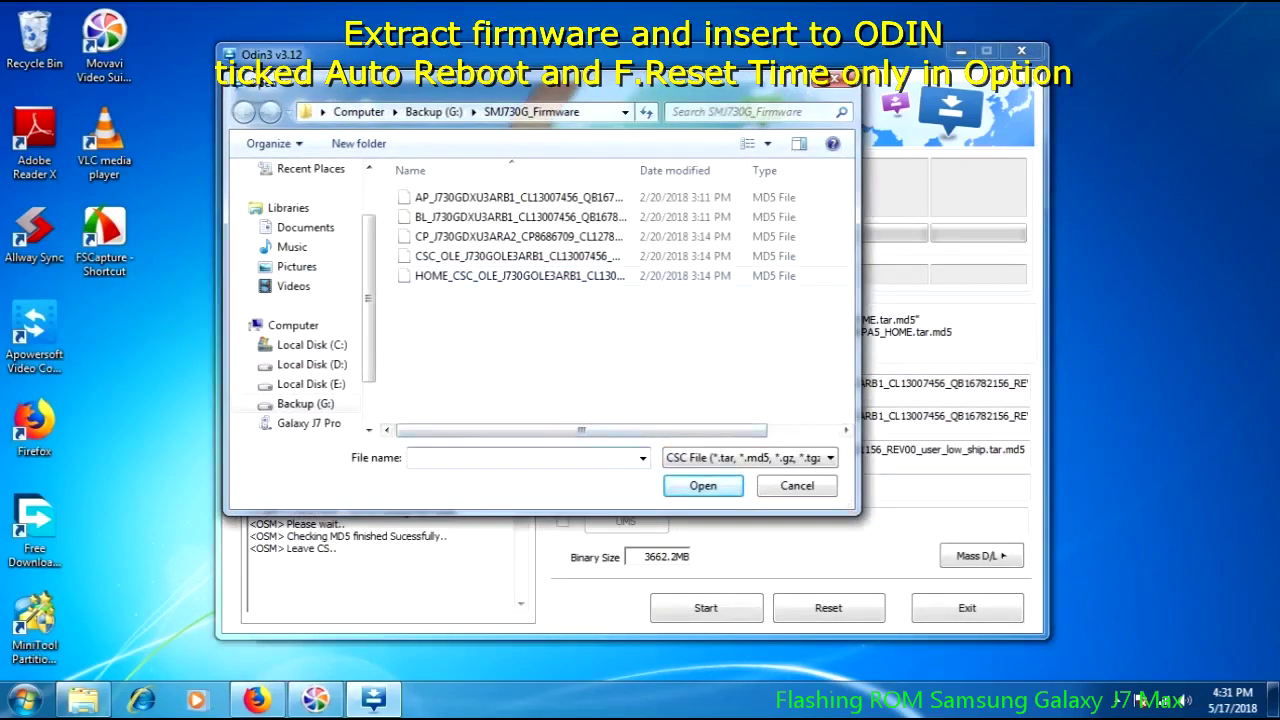
click(519, 275)
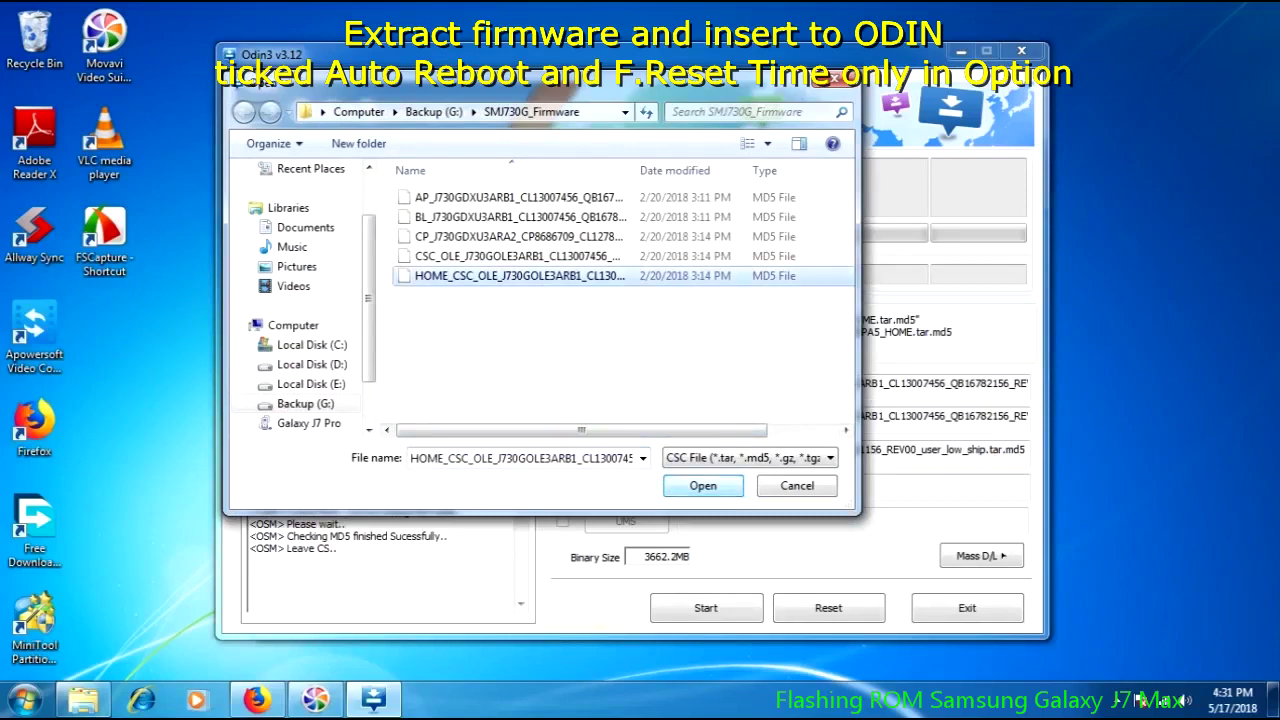
key(Return)
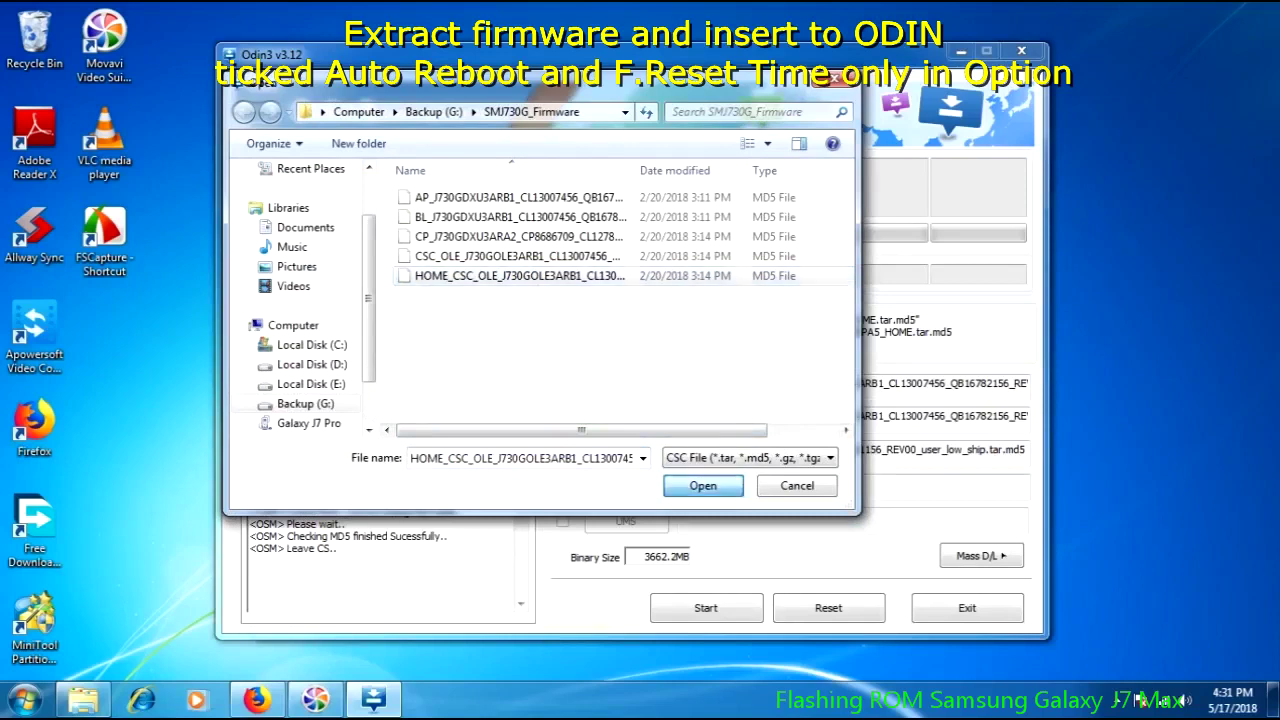
click(517, 256)
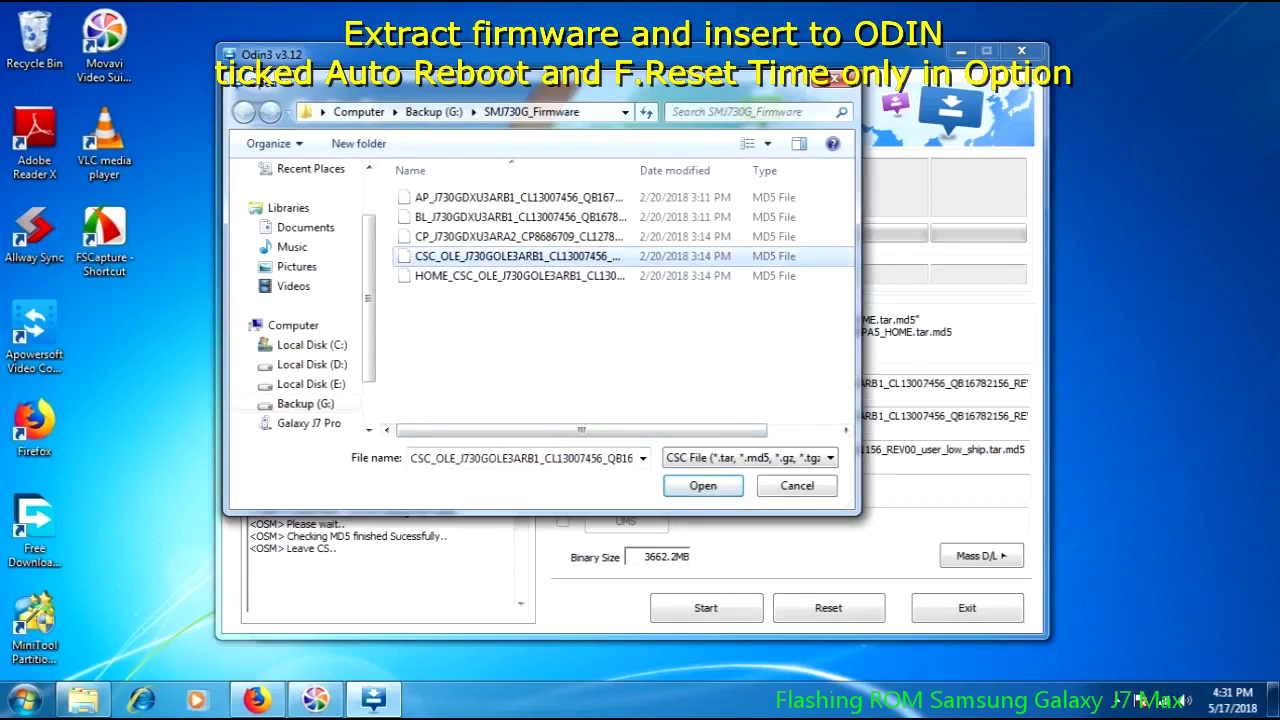
key(Return)
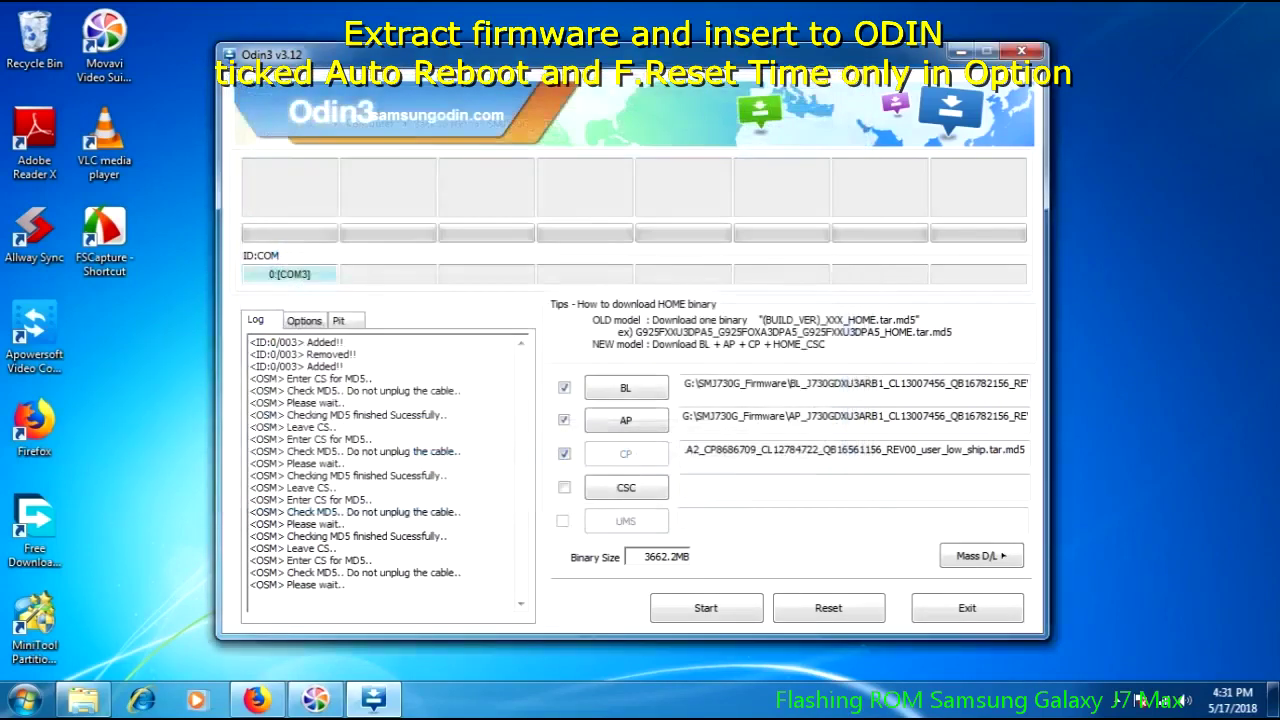